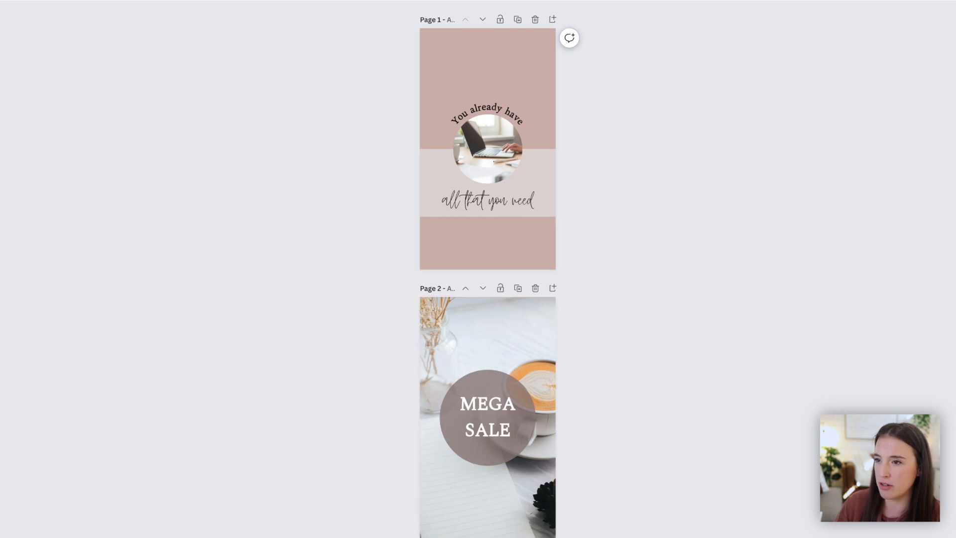
- Switch to the portrait-format template design and look through all of its pages
key(ctrl+Tab)
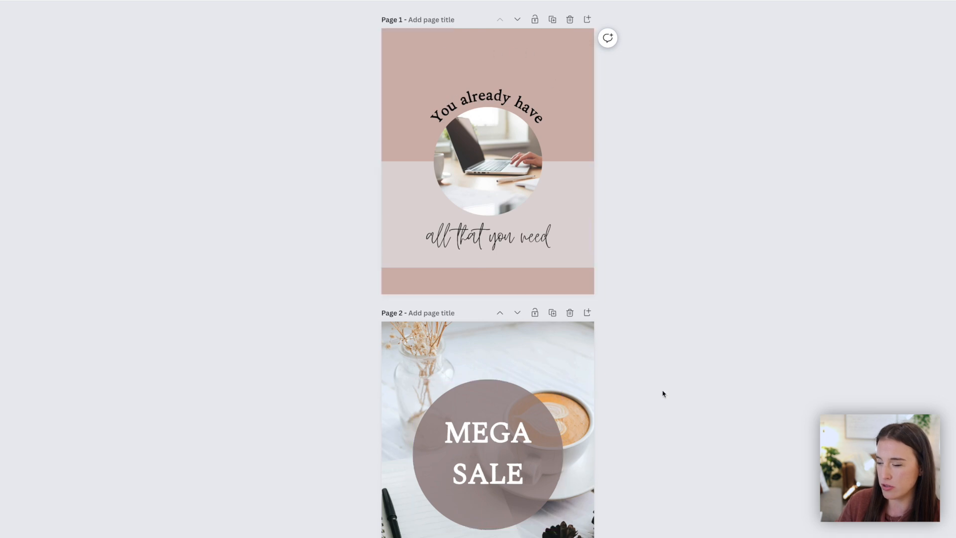
scroll(662, 392, down, 3)
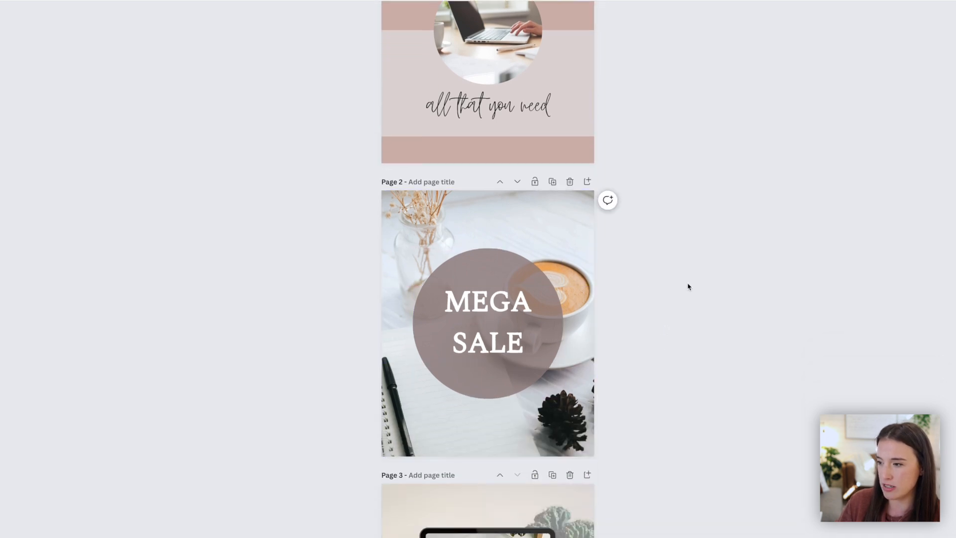
scroll(687, 284, down, 1)
scroll(689, 284, up, 4)
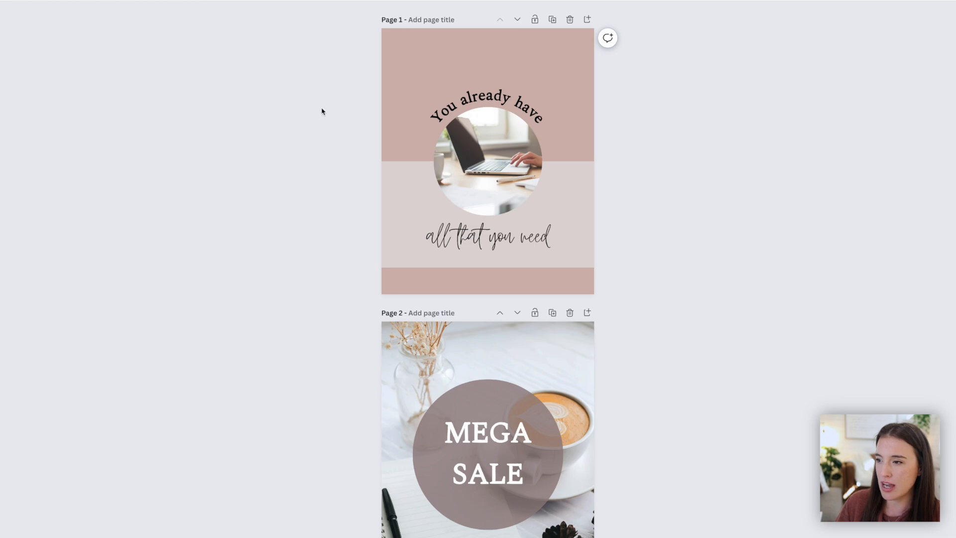
scroll(472, 174, down, 7)
scroll(472, 175, up, 7)
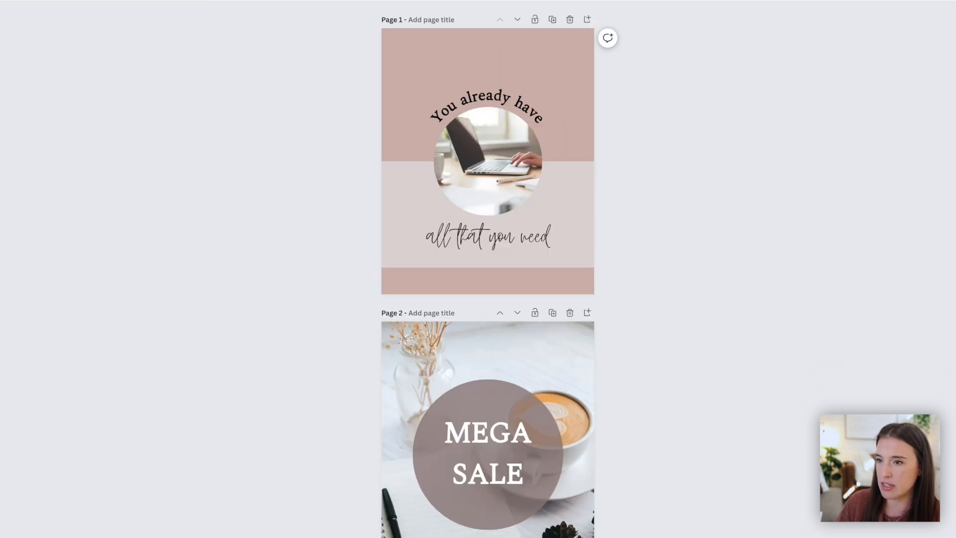
- Go to the Canva home page and create a blank Letter design, 8.5 × 11 in
key(ctrl+Tab)
key(ctrl+Tab)
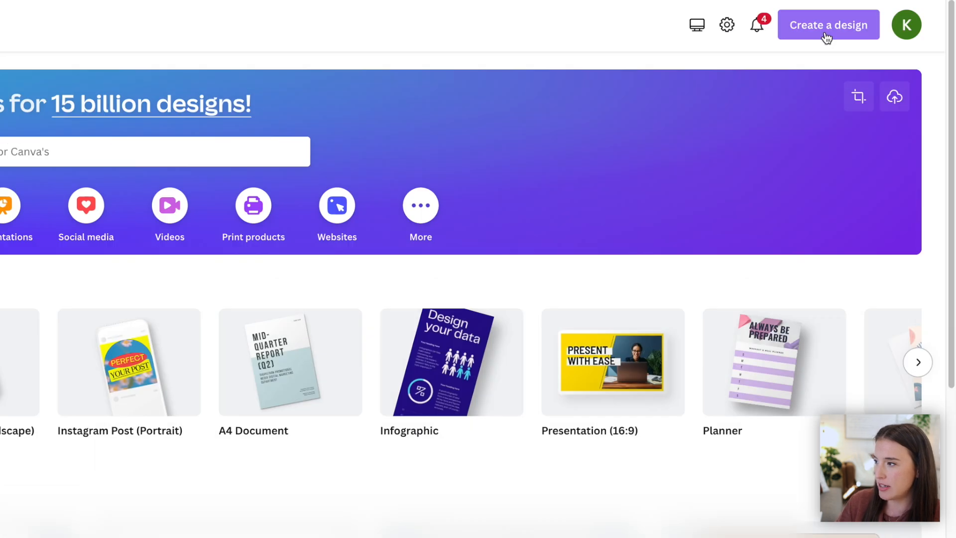
click(827, 38)
text(letter)
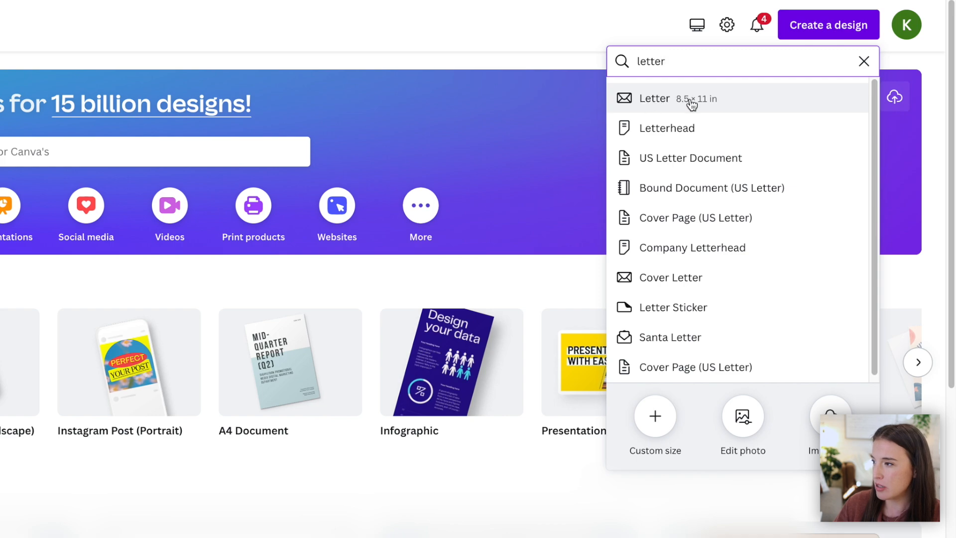
click(673, 106)
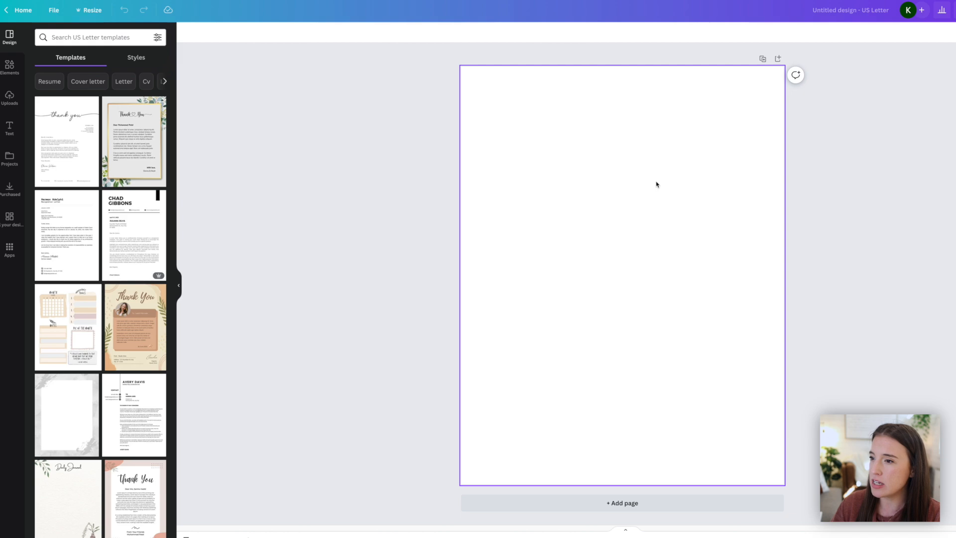
- Fill the blank page's background with the dark green from the brand color palette
click(657, 184)
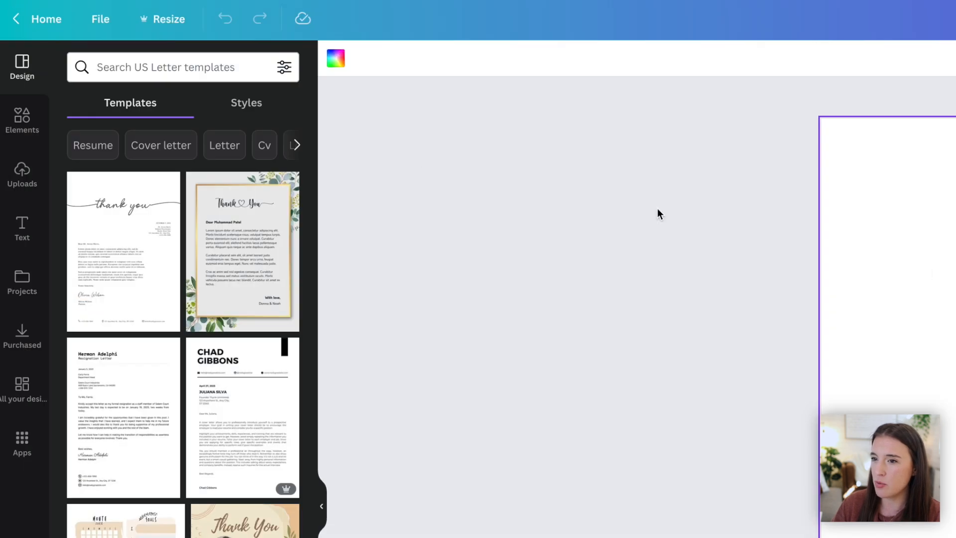
click(336, 58)
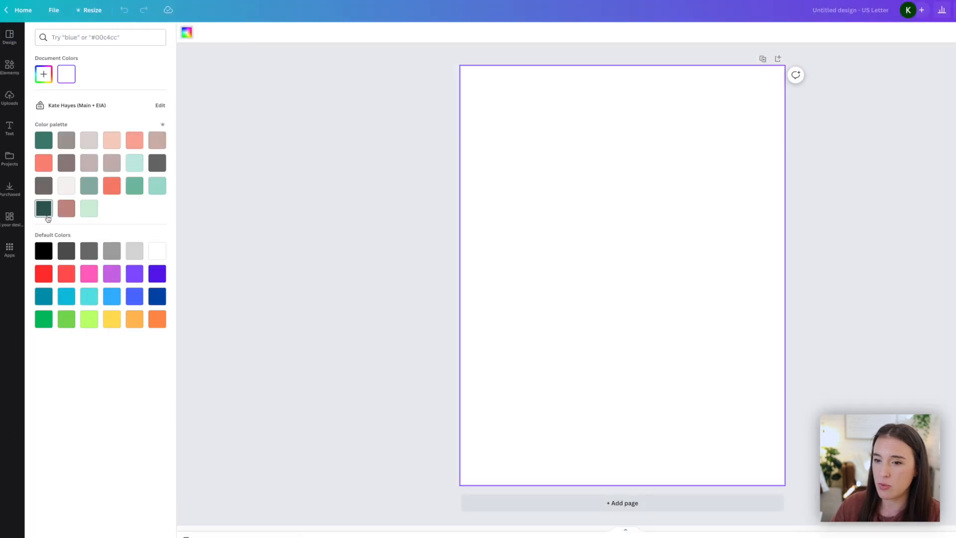
click(87, 378)
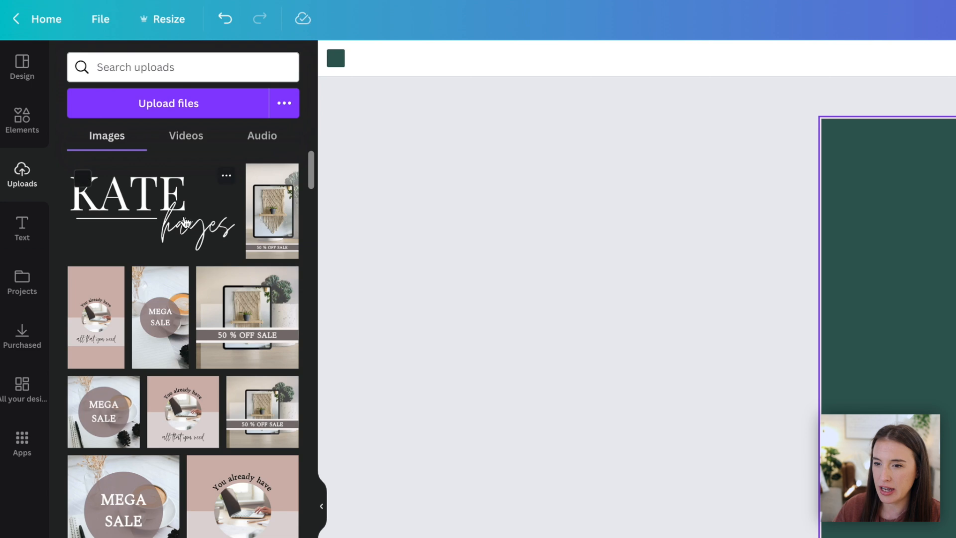
- Place the uploaded white logo on the page and position it in the upper-right corner of the green background
click(150, 209)
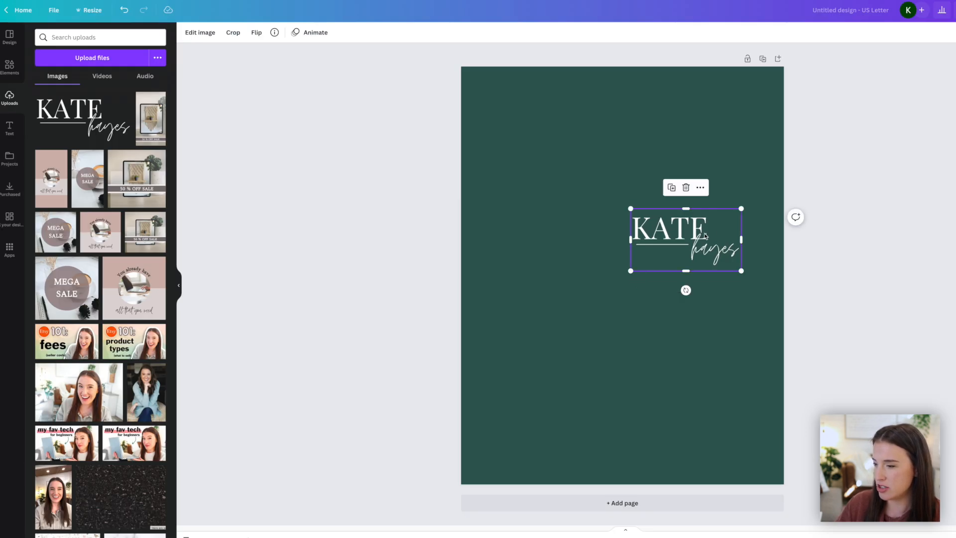
drag(697, 249, 726, 120)
drag(660, 145, 667, 141)
drag(709, 118, 712, 118)
click(620, 181)
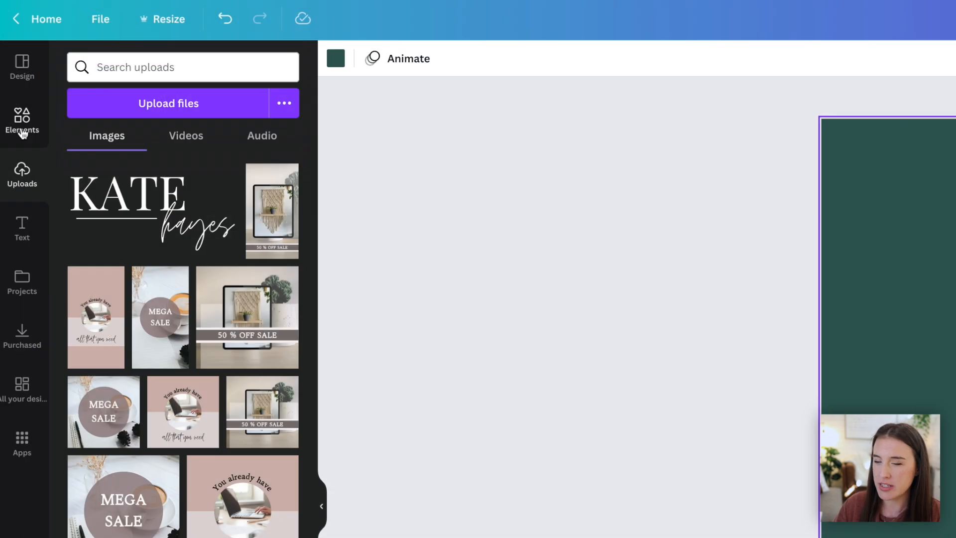
- Add a square shape to the page and color it the light pinkish grey from the brand palette
click(9, 70)
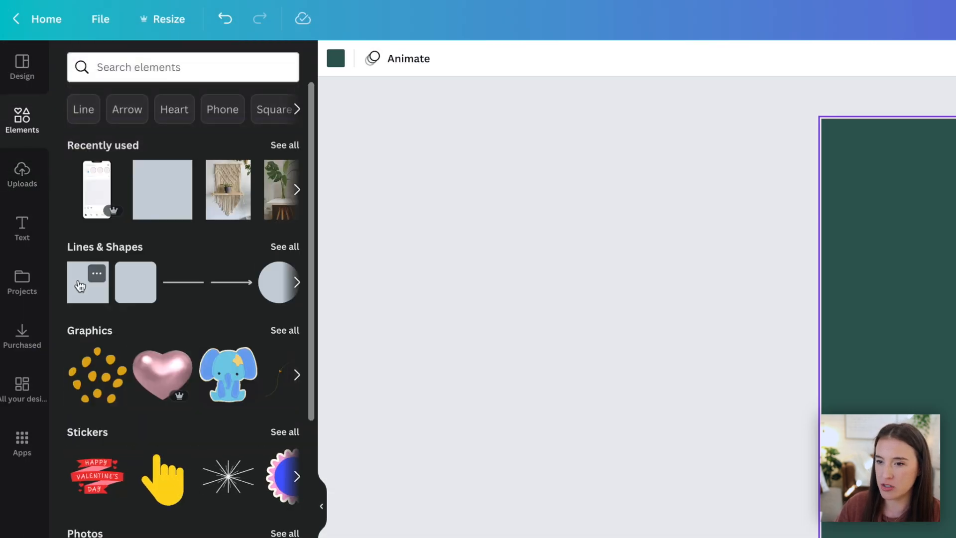
click(88, 282)
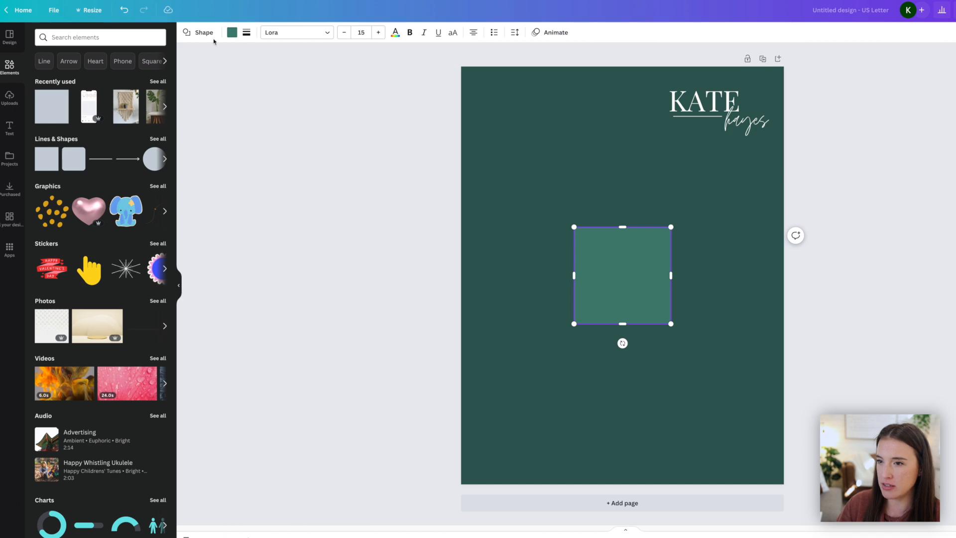
click(233, 32)
click(89, 140)
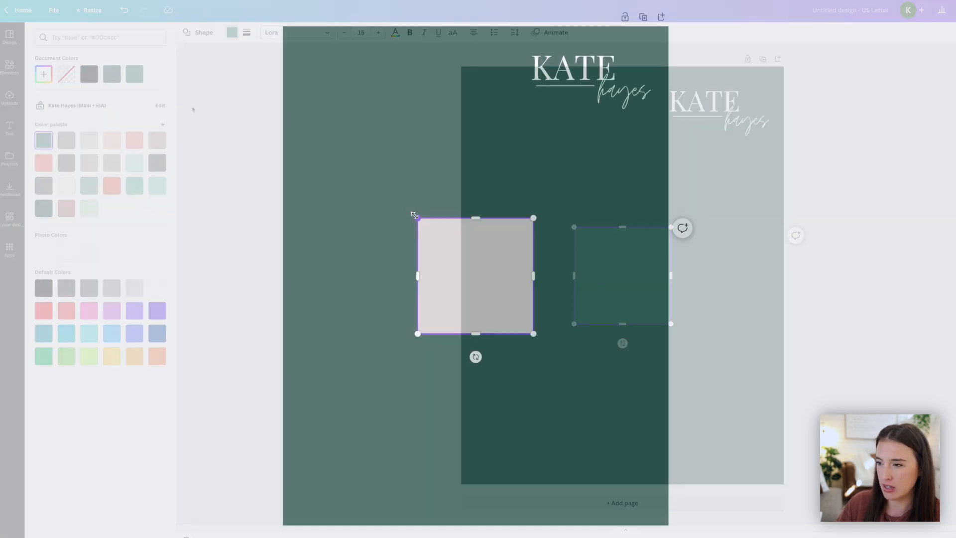
- Enlarge the square into a full-width panel, leaving a green header around the logo and a narrow green strip below
drag(574, 227, 511, 164)
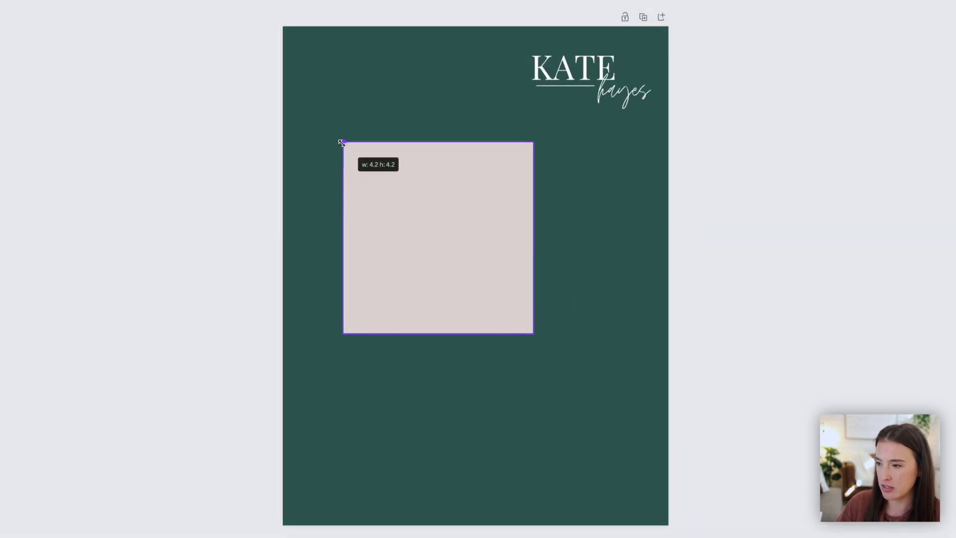
drag(341, 143, 341, 143)
drag(533, 334, 645, 473)
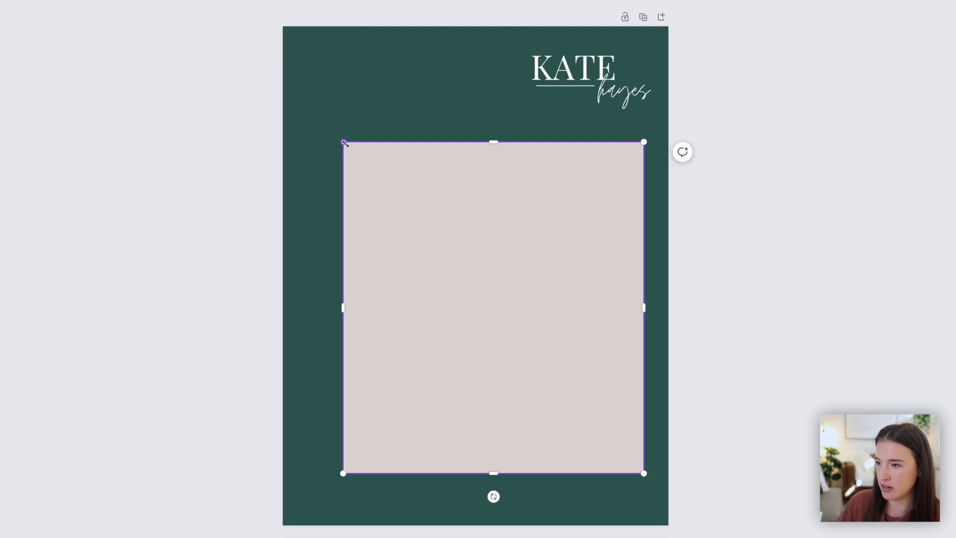
drag(344, 142, 324, 128)
drag(324, 300, 283, 301)
drag(645, 300, 669, 301)
mouse_move(446, 348)
mouse_down()
mouse_move(446, 391)
mouse_move(447, 347)
mouse_up()
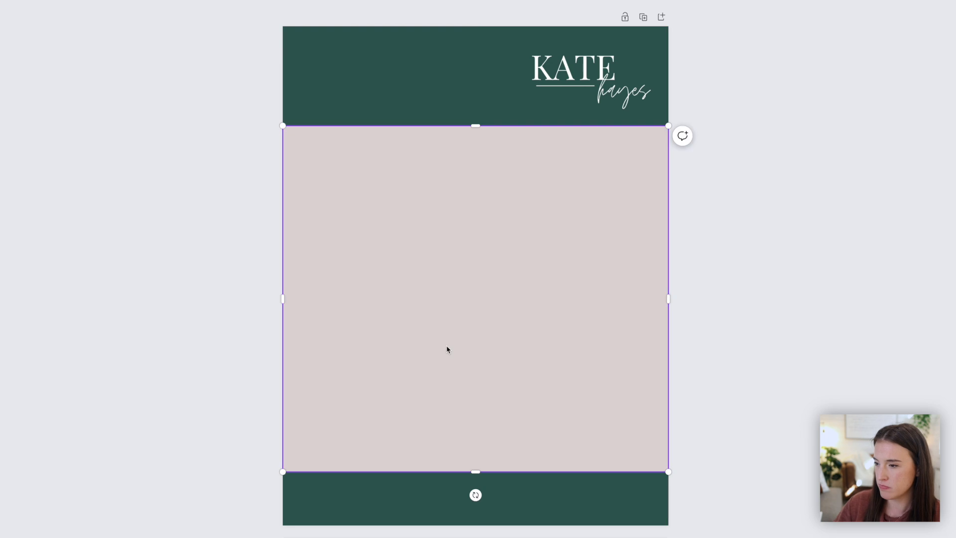
- Add a heading text box in the brand heading style and place it on the upper half of the pinkish panel
click(19, 239)
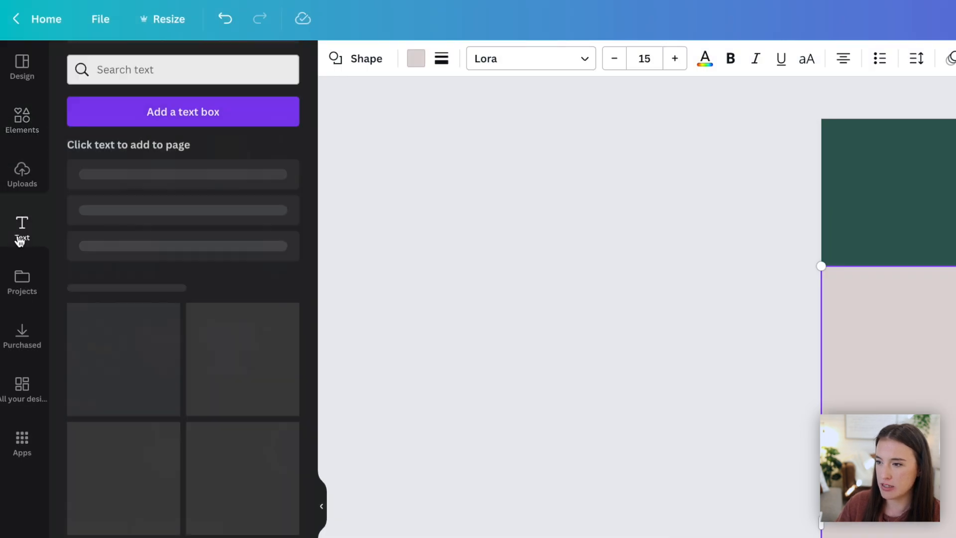
click(149, 183)
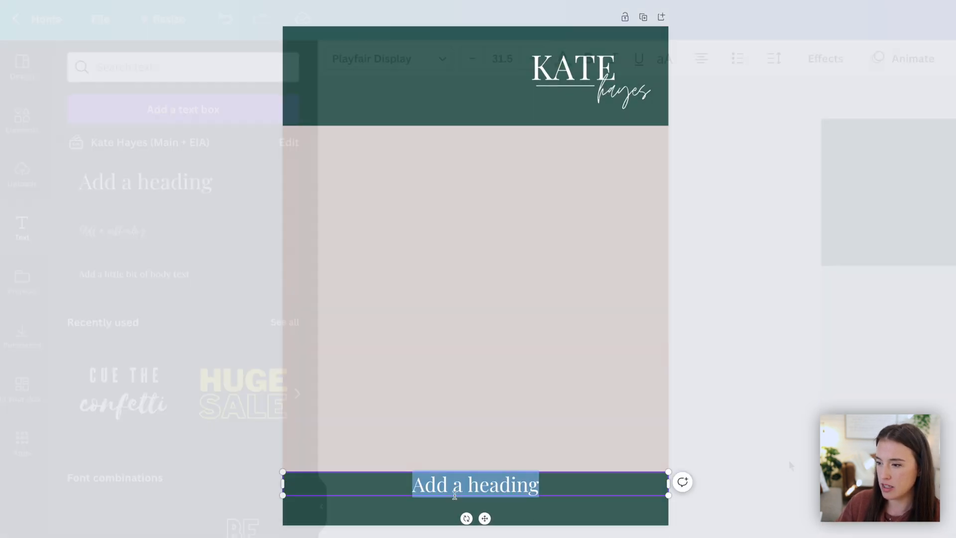
drag(455, 495, 431, 264)
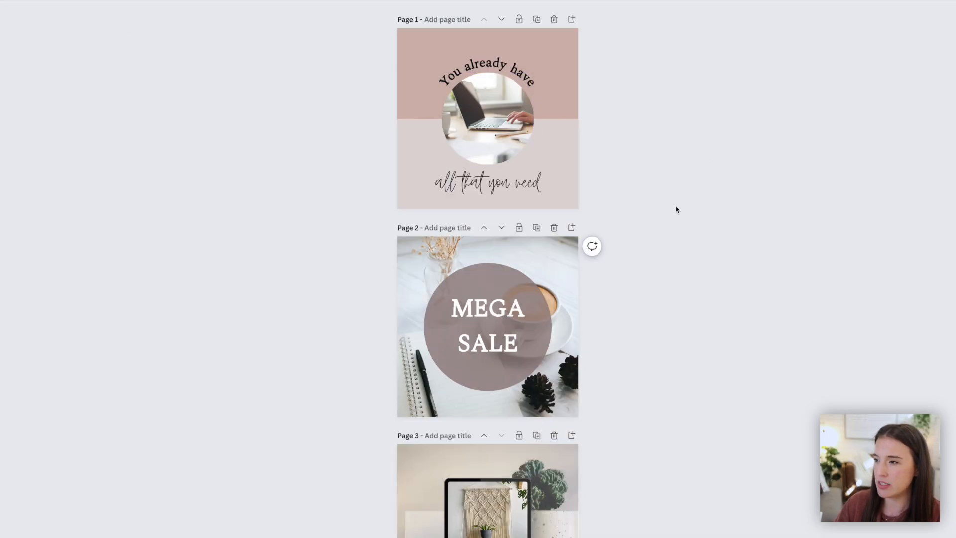
- Check the pages of the square design and the tall design for the formats the document must list
scroll(555, 124, down, 3)
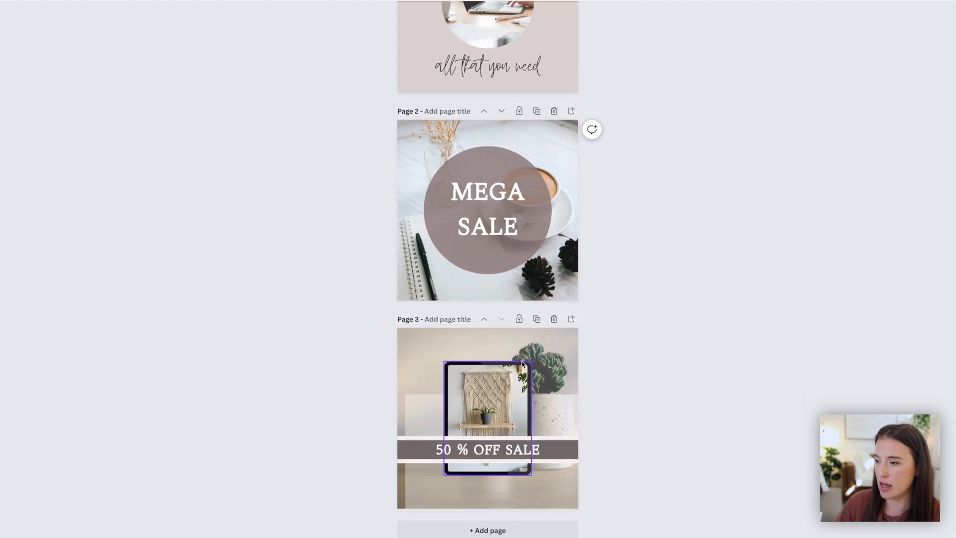
scroll(619, 53, up, 3)
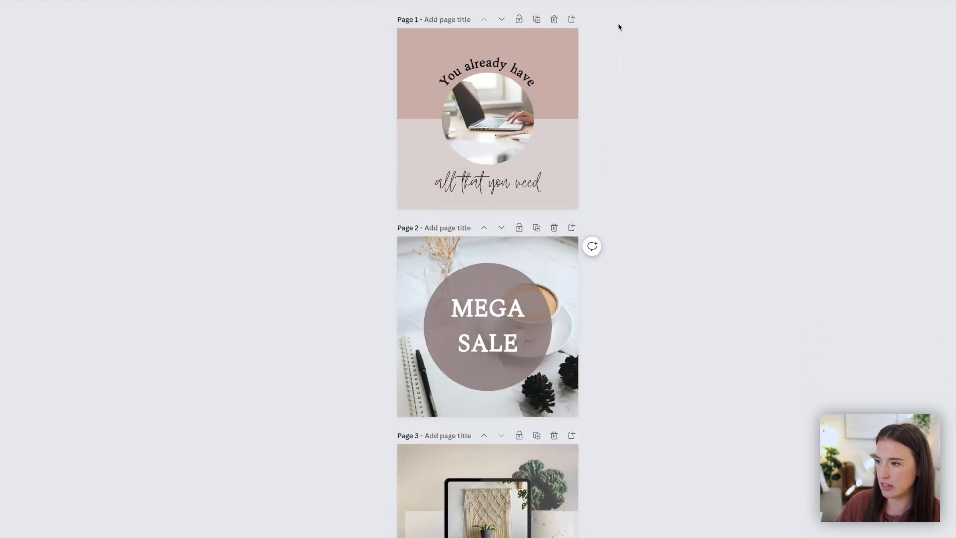
scroll(698, 178, down, 3)
scroll(700, 178, up, 3)
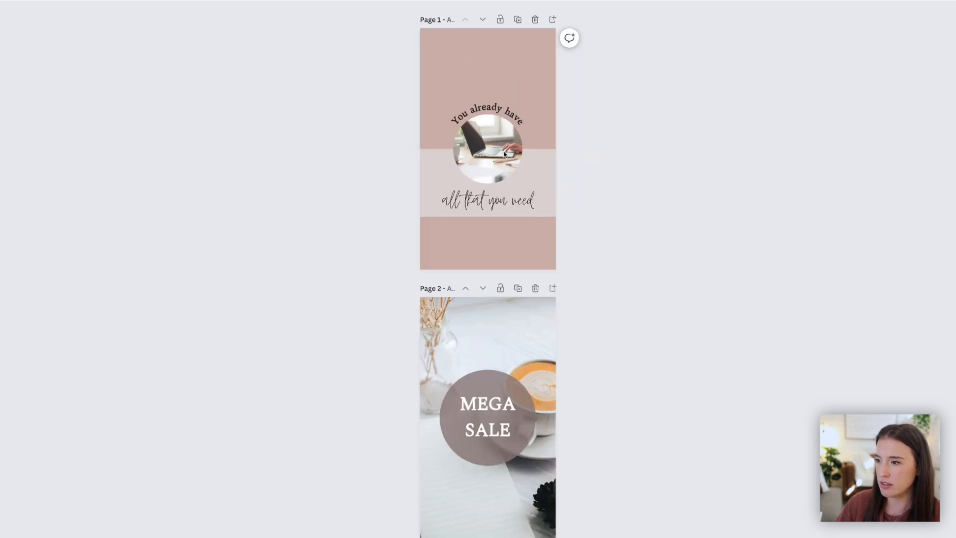
scroll(606, 175, down, 1)
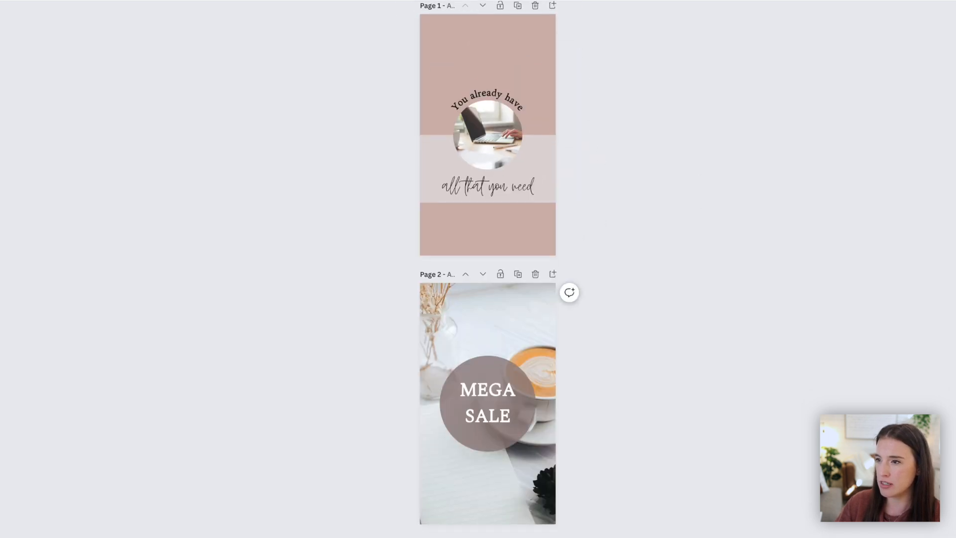
- Return to the Letter document and replace the heading text with "Instagram Post (Square- 1080 x 1080): Click Here"
click(380, 1)
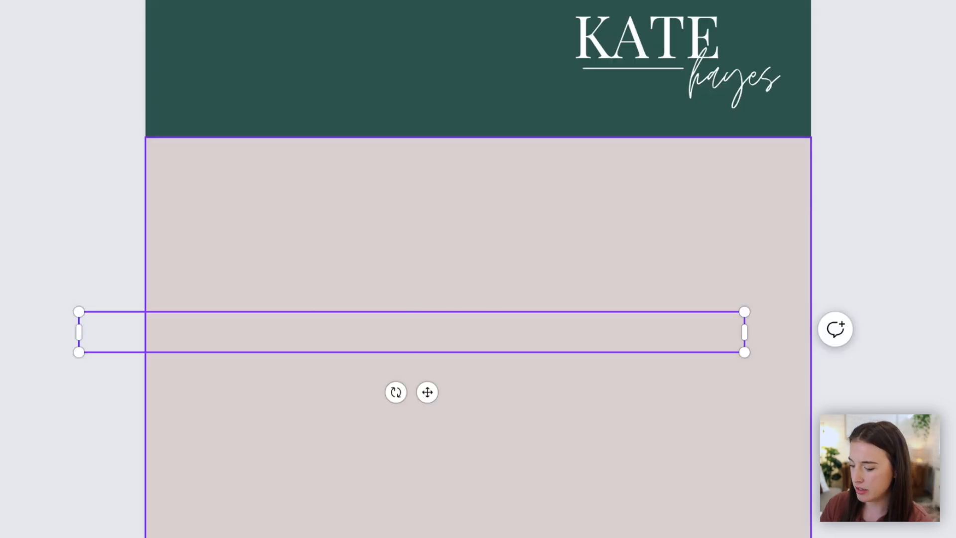
text(Inst)
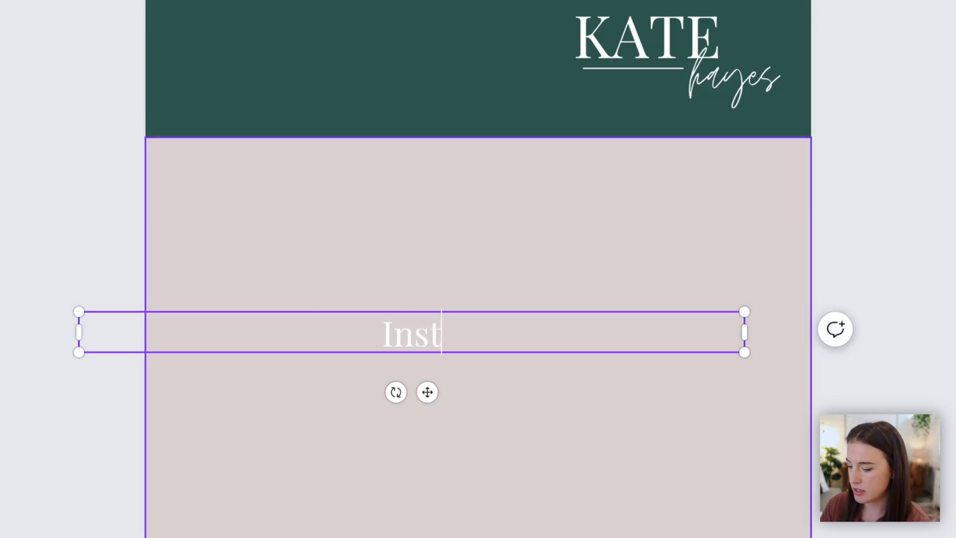
text(agram Post )
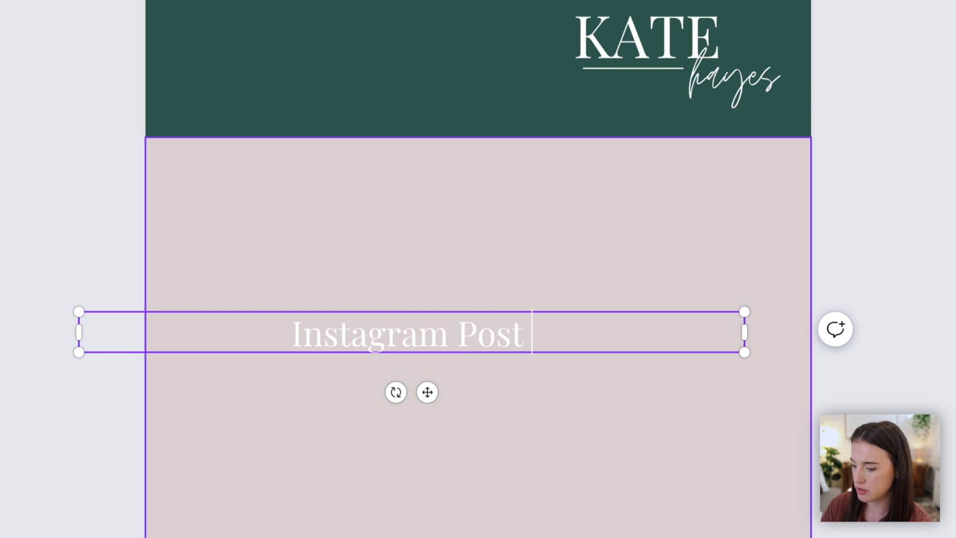
text((Square- 1080)
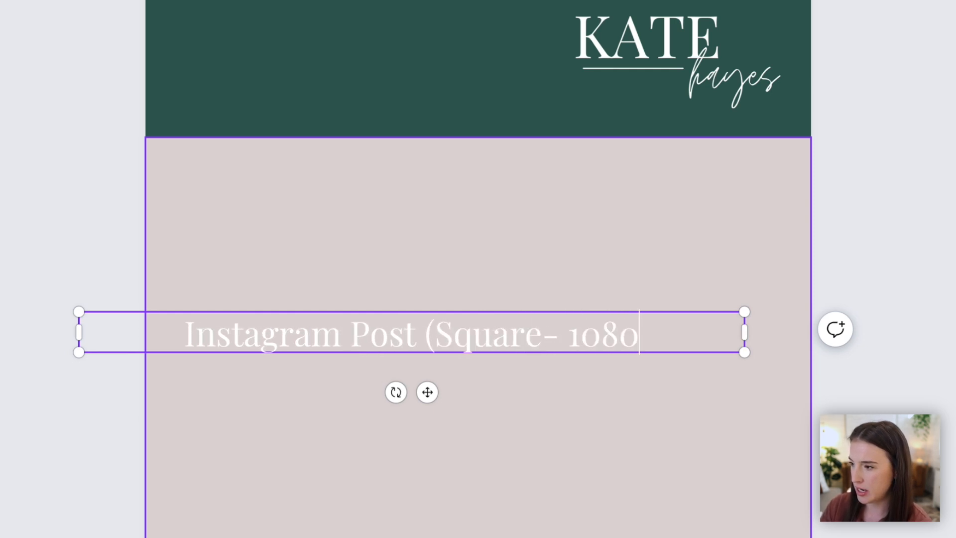
text( x 1080): Click He)
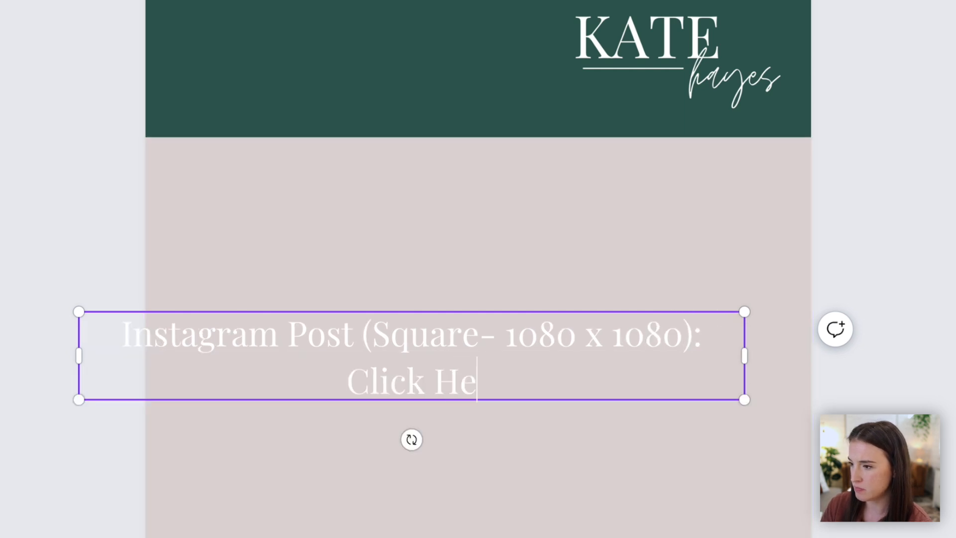
text(re)
- Scale the Instagram Post text down to font size 19.8 and color it black
drag(745, 398, 683, 329)
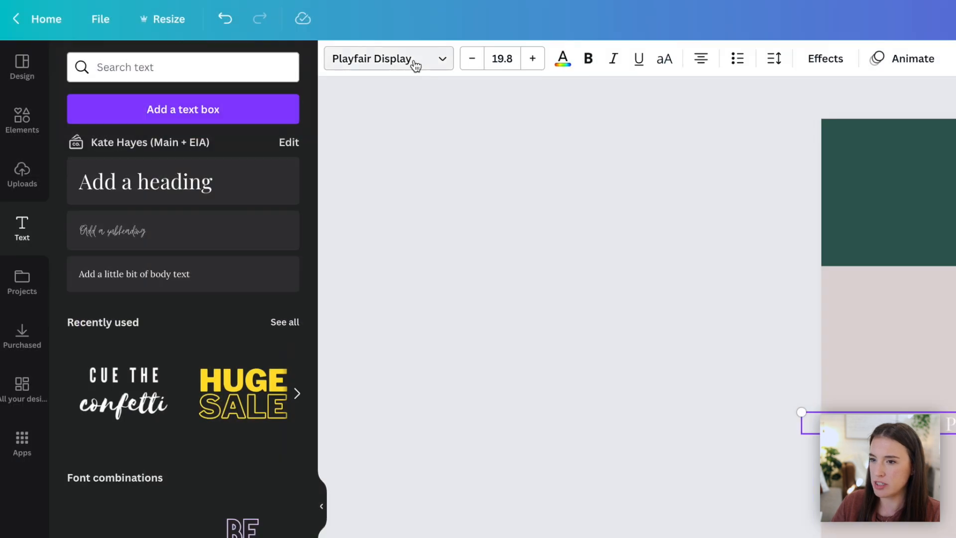
click(415, 66)
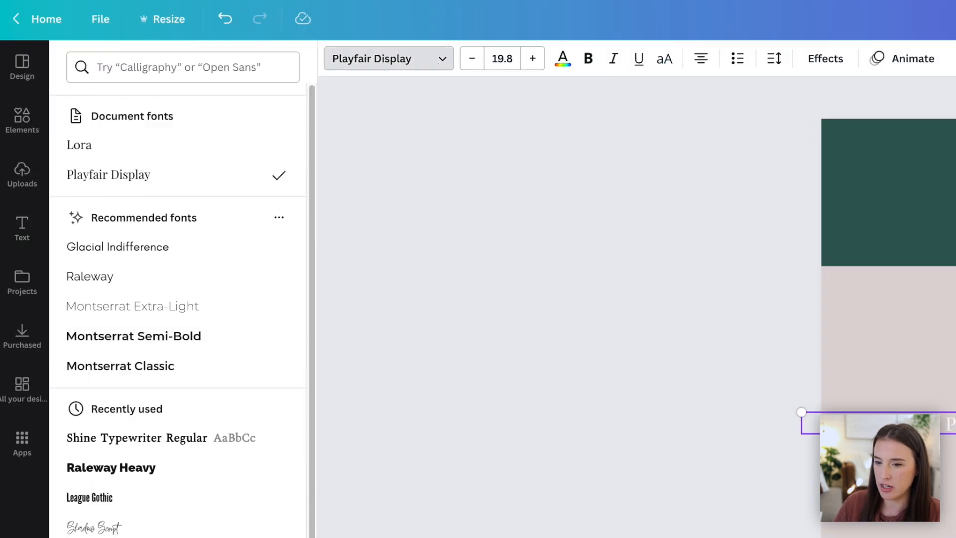
click(563, 59)
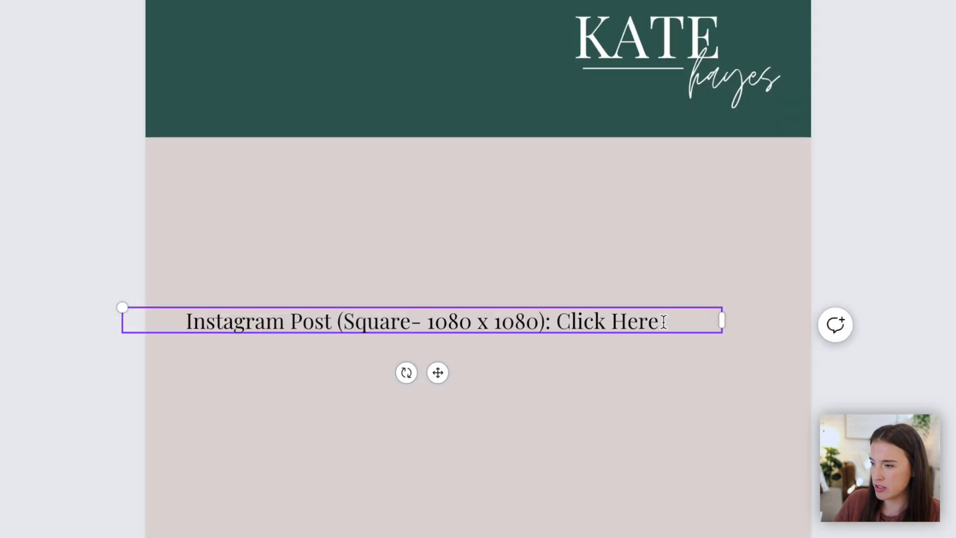
- Make the words "Click Here" at the end of the Instagram Post line bold and underlined
drag(660, 321, 553, 321)
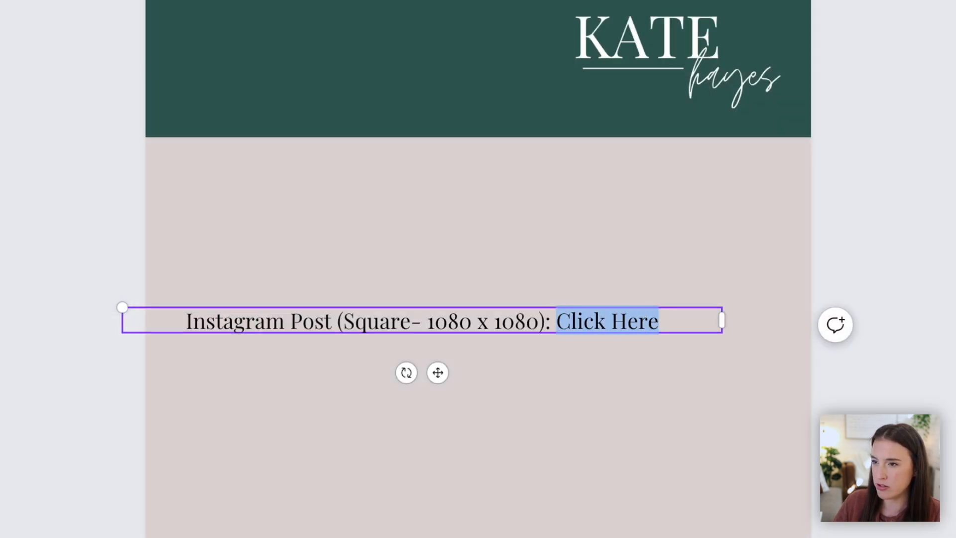
key(ctrl+b)
key(ctrl+u)
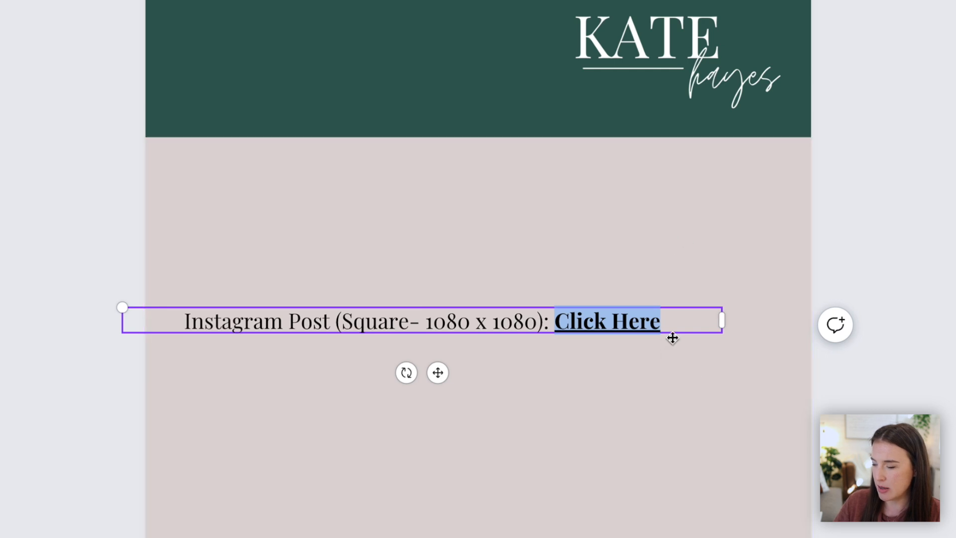
- Move the Instagram Post line up and center it horizontally below the green header band
click(714, 369)
click(444, 322)
drag(444, 321, 525, 239)
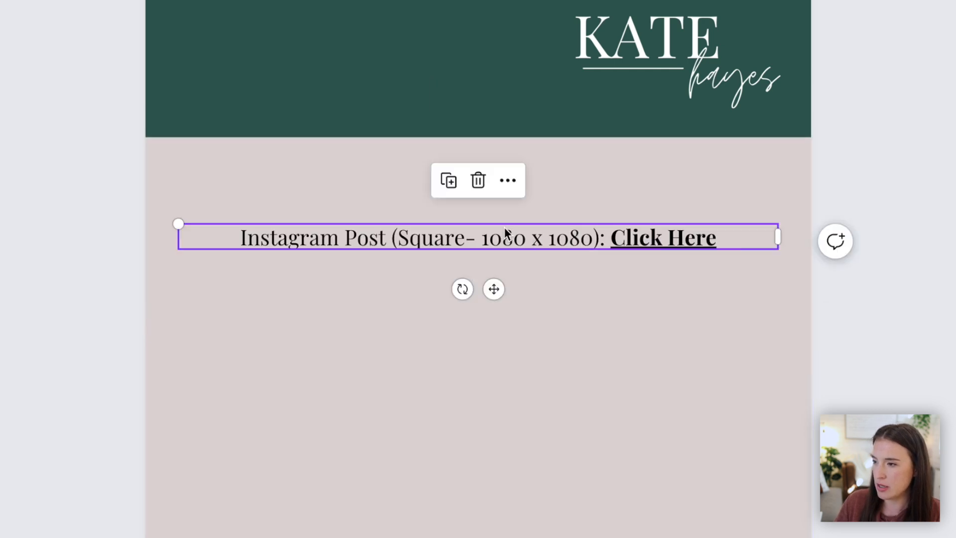
- Duplicate the Instagram Post line directly below the original and replace "Square" with "Portrait/Vertical" in the copy
click(448, 191)
drag(506, 300, 493, 348)
click(410, 294)
click(468, 294)
key(BackSpace)
key(BackSpace)
key(BackSpace)
key(BackSpace)
key(BackSpace)
key(BackSpace)
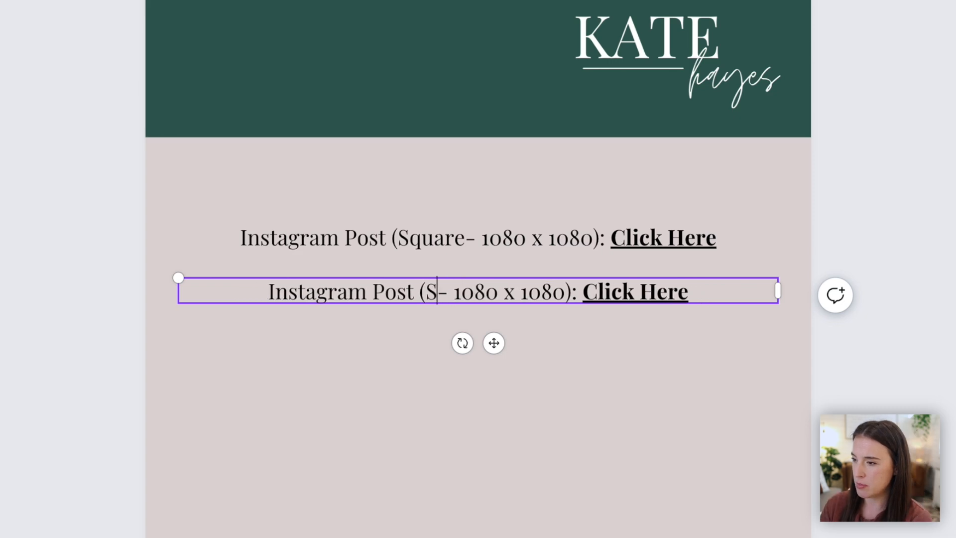
text(Portrait/Ver)
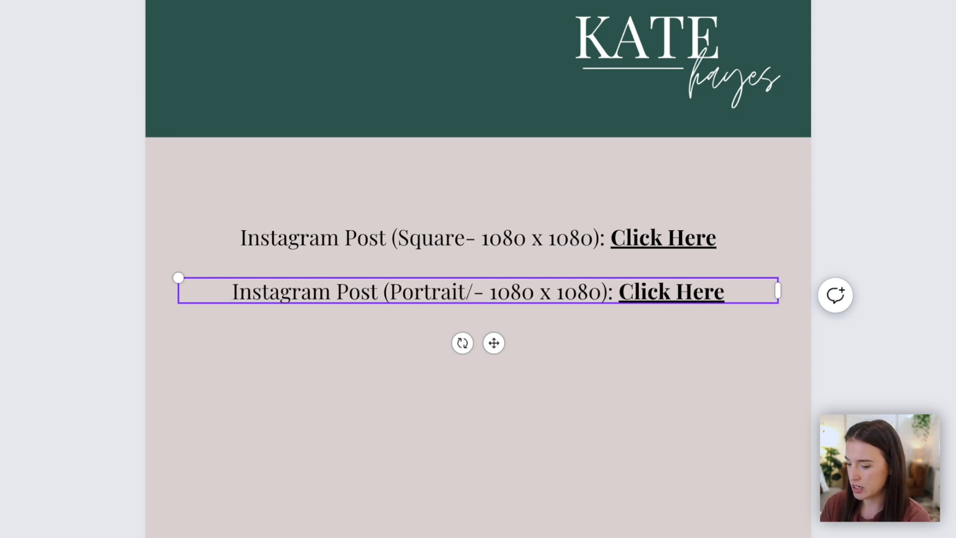
text(tical)
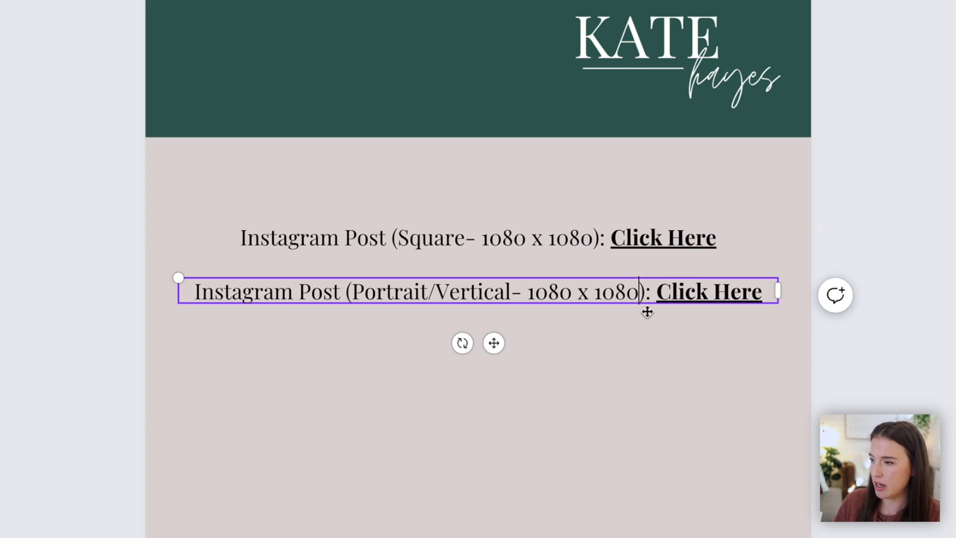
- Set the second dimension in the Portrait/Vertical line to 1350
key(BackSpace)
key(BackSpace)
key(BackSpace)
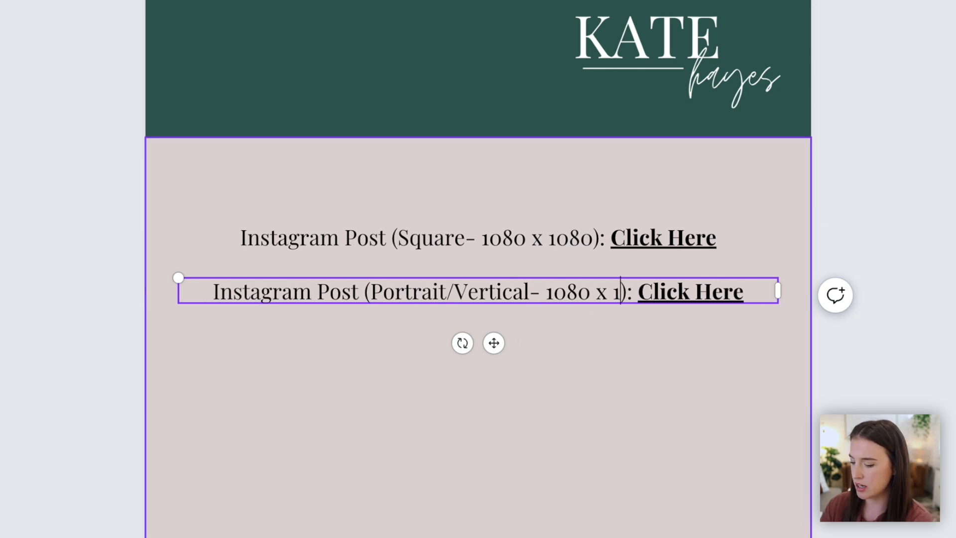
text(350)
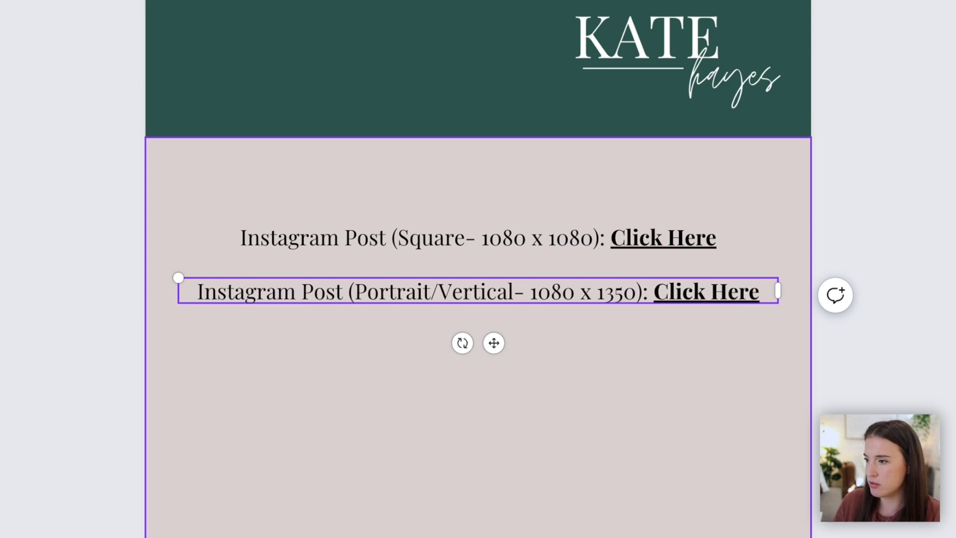
- Add "px" after the dimensions inside the parentheses of both the Square and Portrait/Vertical lines
click(590, 244)
click(592, 242)
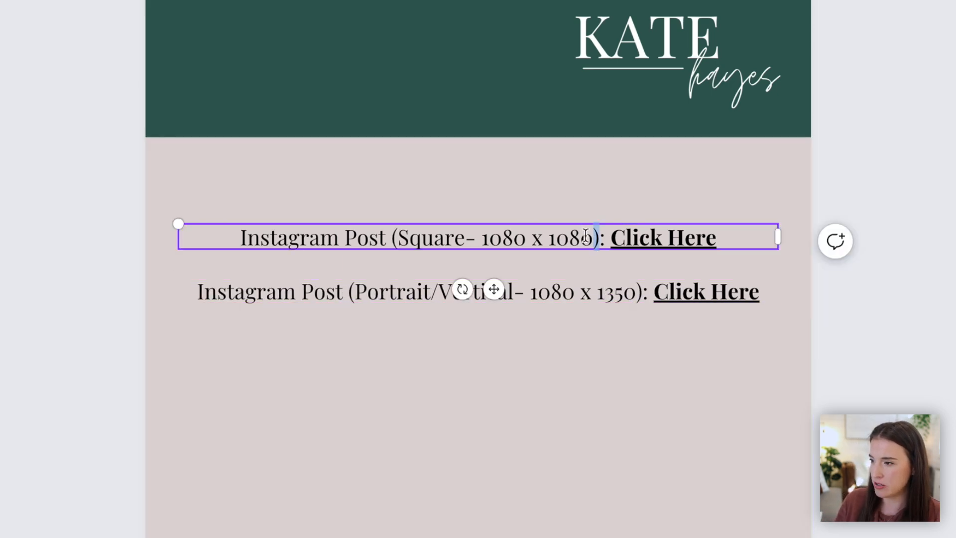
text(px)
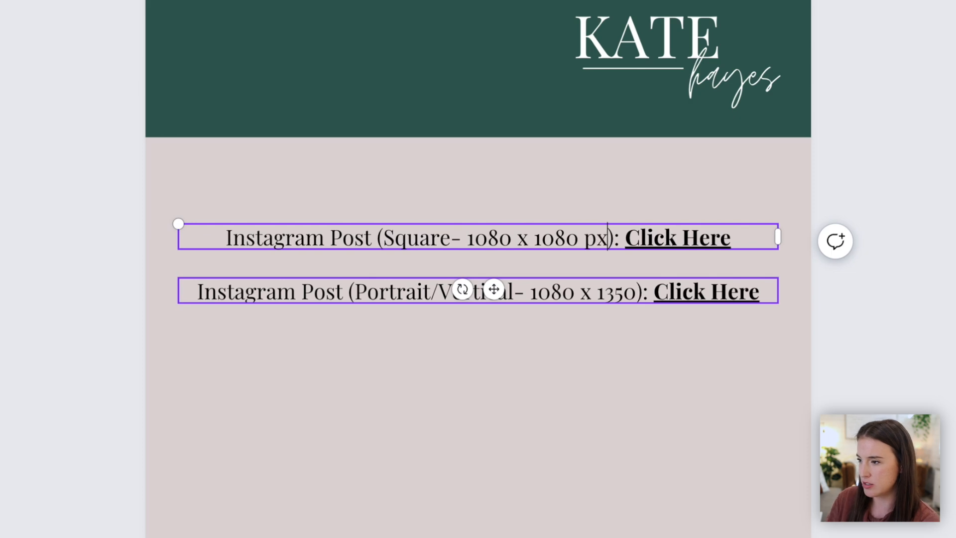
click(635, 294)
click(636, 296)
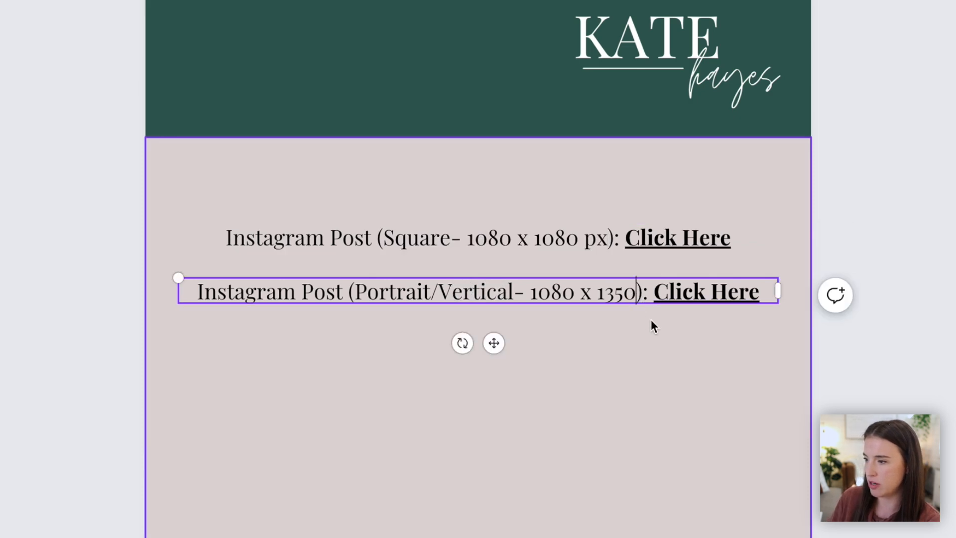
text(px)
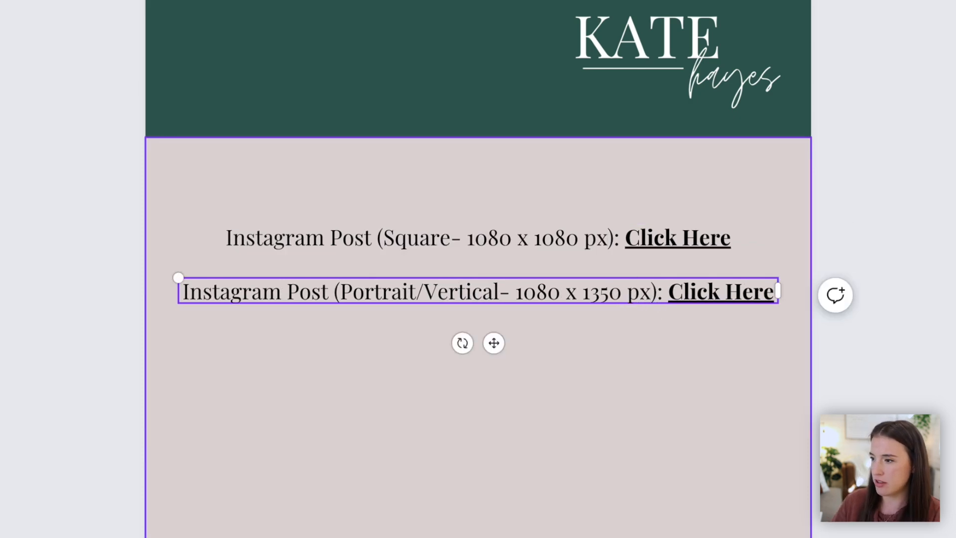
click(795, 304)
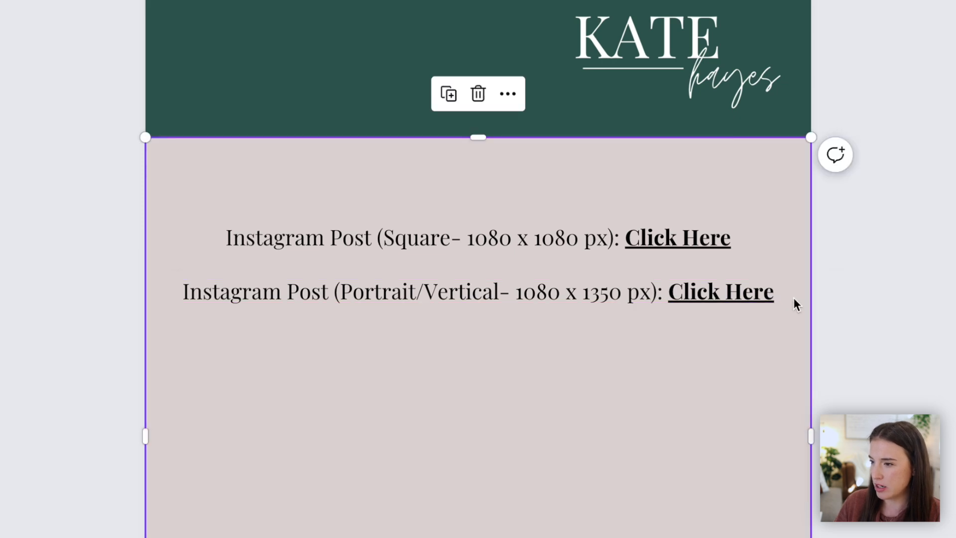
- Duplicate the Portrait/Vertical line, place the copy beneath it and replace "Post" with "Story" in the copy
click(508, 291)
click(448, 234)
drag(501, 359, 491, 405)
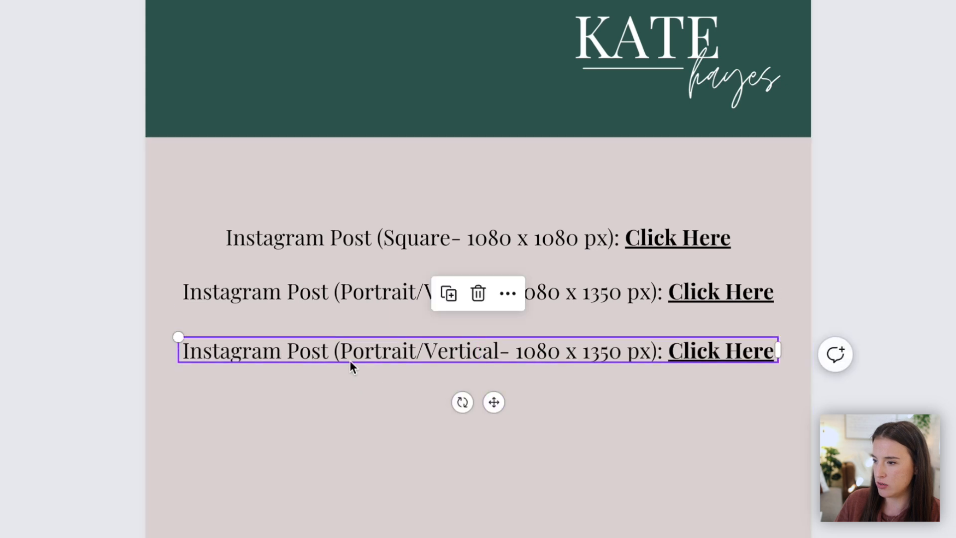
key(BackSpace)
key(BackSpace)
key(BackSpace)
key(BackSpace)
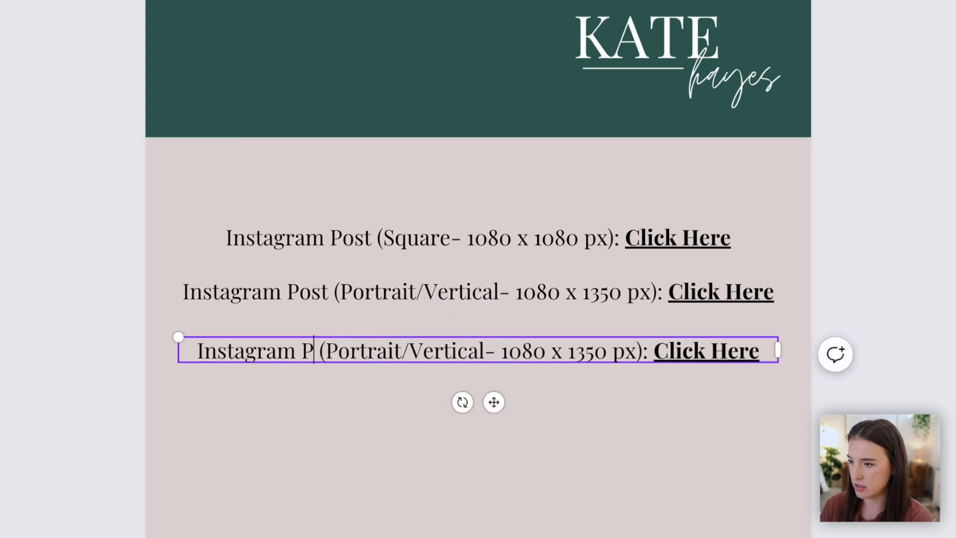
text(Story)
- Remove "Portrait/Vertical-" from the Instagram Story line and set its dimensions to "1080 x 1920 px"
drag(548, 354, 374, 354)
key(BackSpace)
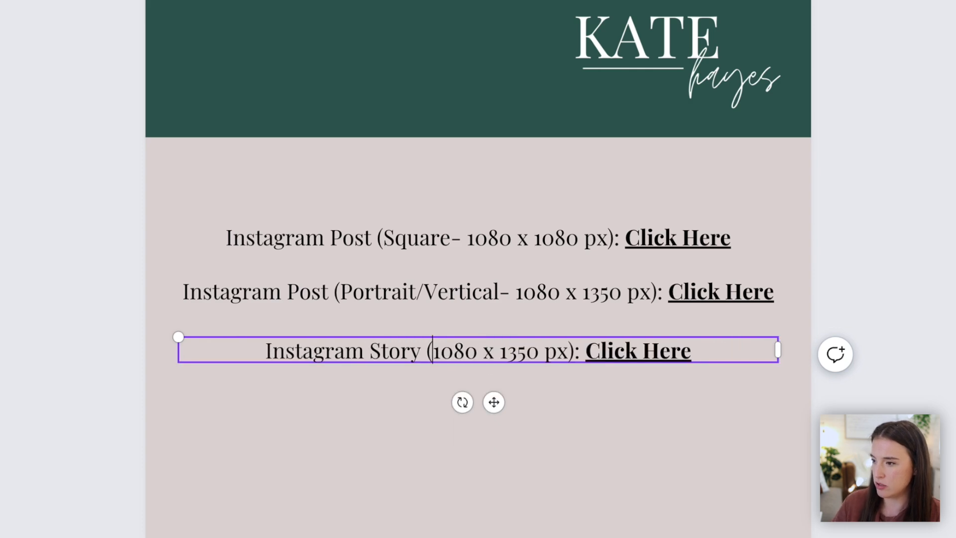
key(BackSpace)
key(BackSpace)
key(BackSpace)
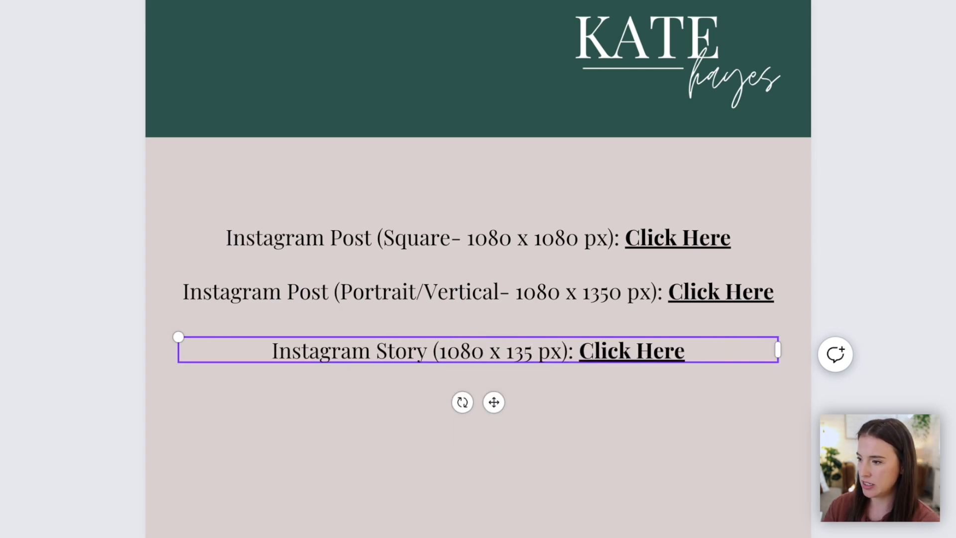
text(920)
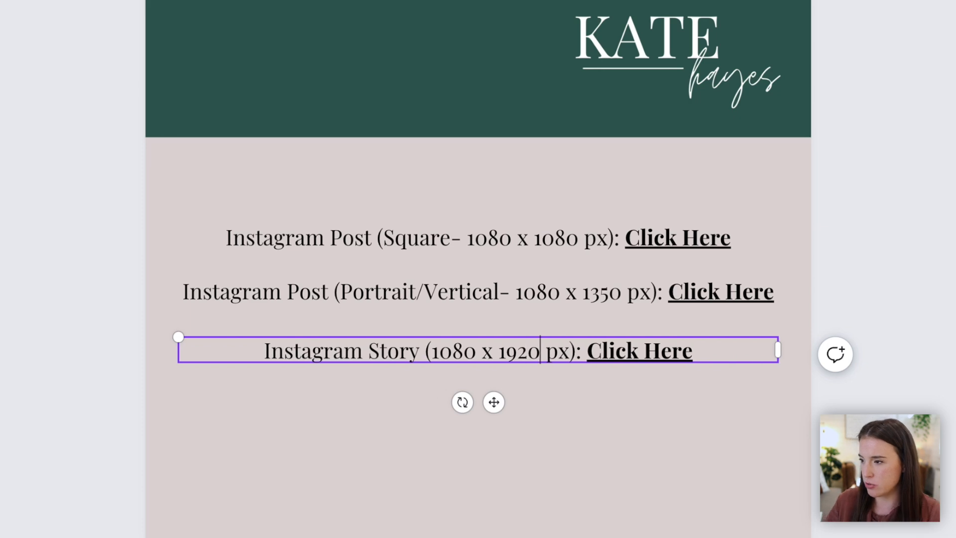
click(405, 397)
- Left-align the text of all three Instagram lines
click(383, 239)
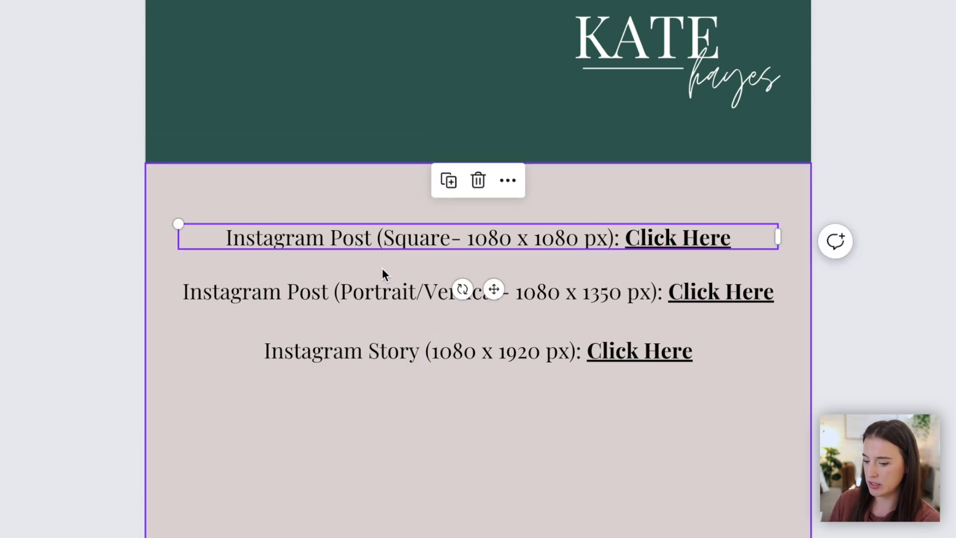
shift+click(380, 299)
shift+click(373, 348)
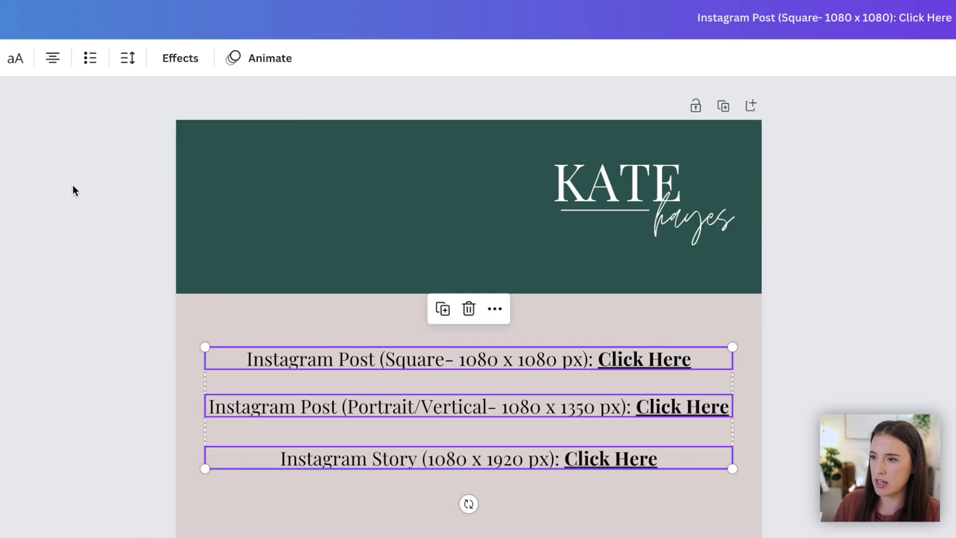
click(57, 64)
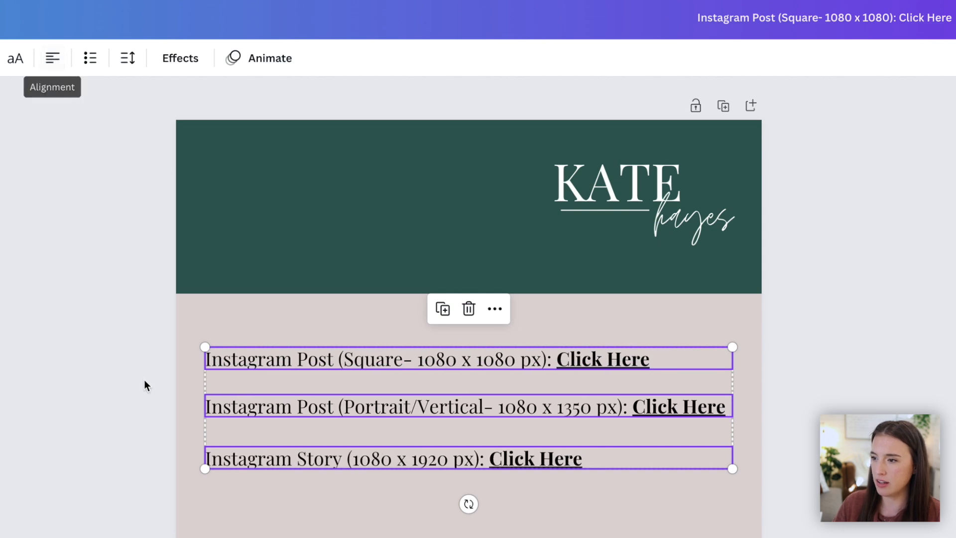
key(Escape)
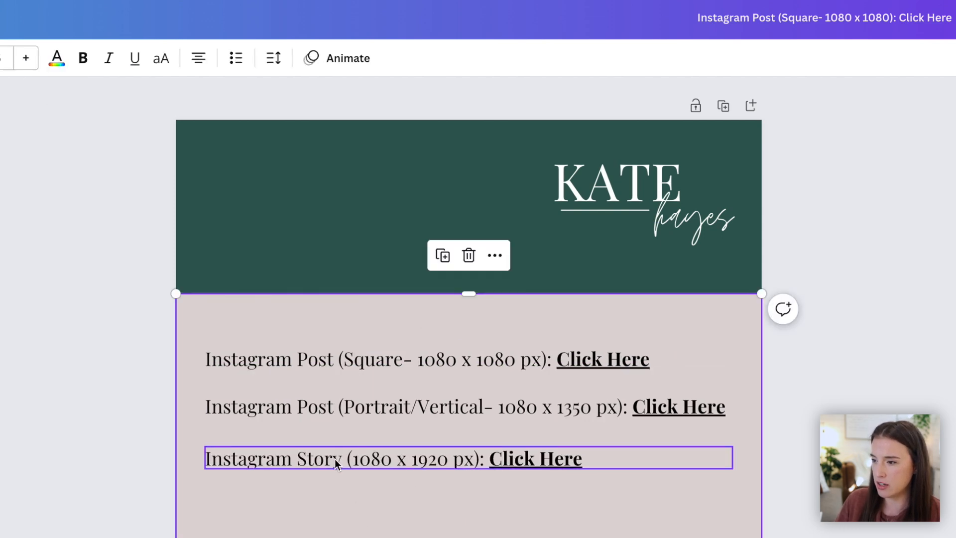
- Space the three Instagram lines evenly in the vertical direction
click(335, 459)
shift+click(316, 283)
shift+click(405, 225)
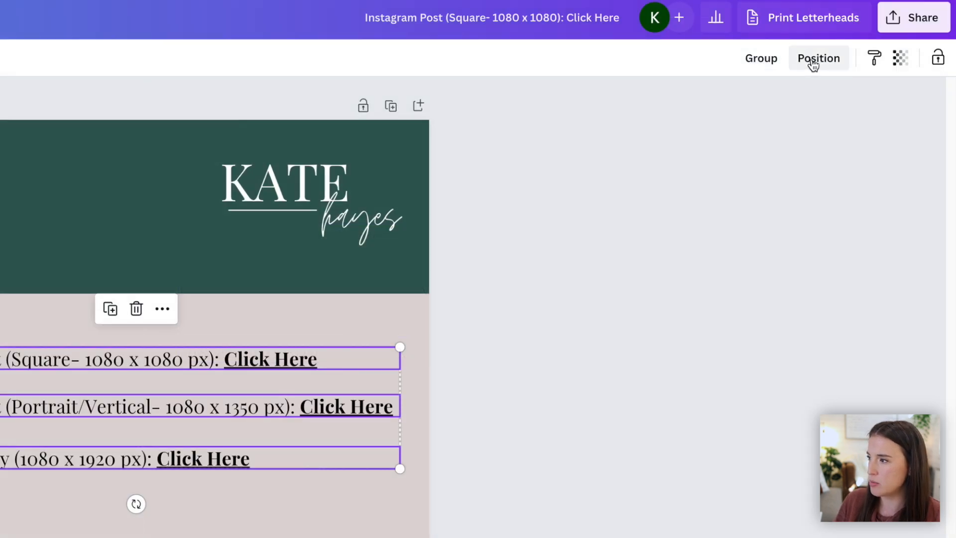
click(814, 65)
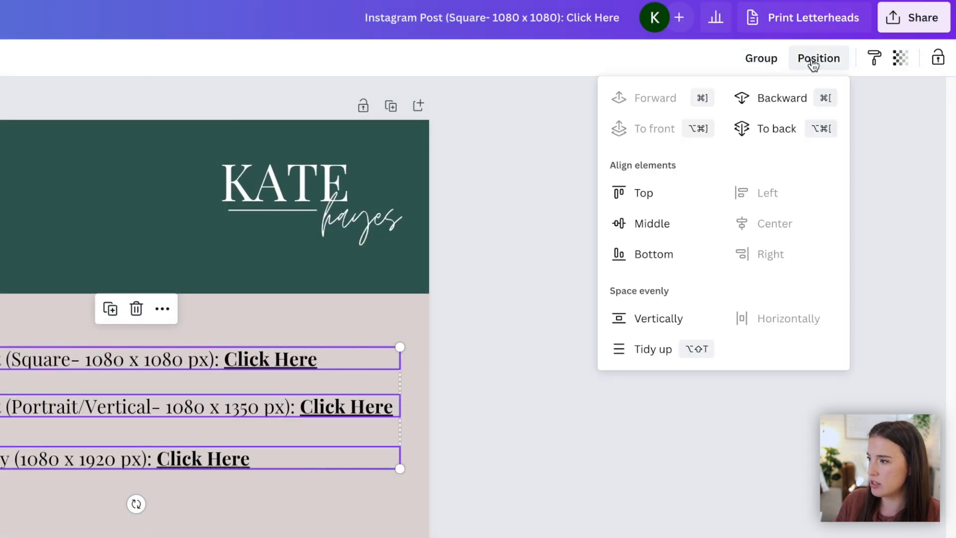
click(648, 321)
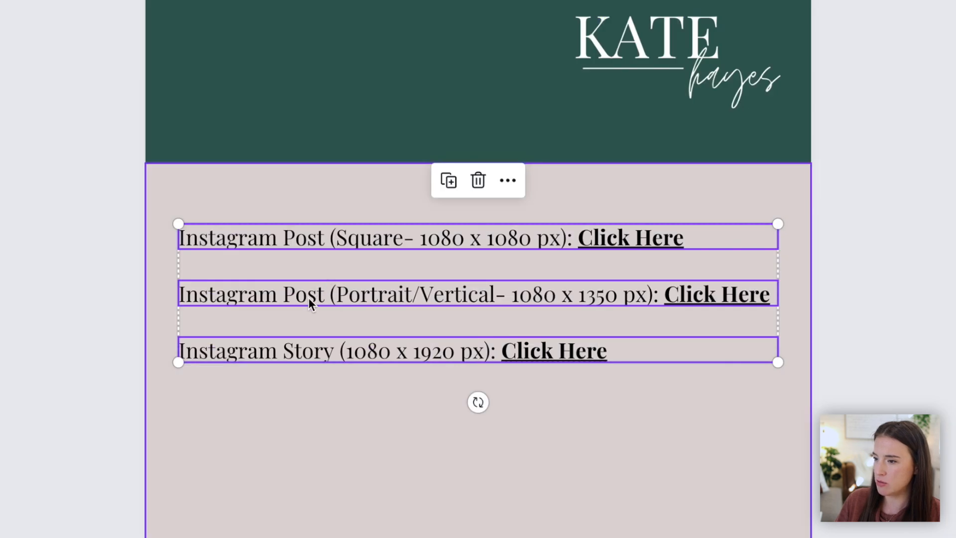
click(324, 403)
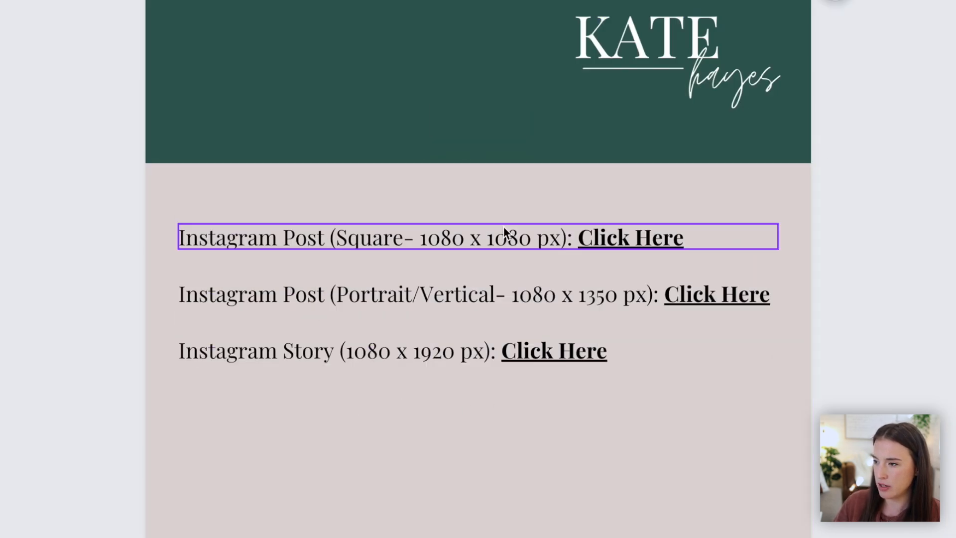
- Group the three Instagram lines and move the group down to free space beneath the header band
click(329, 243)
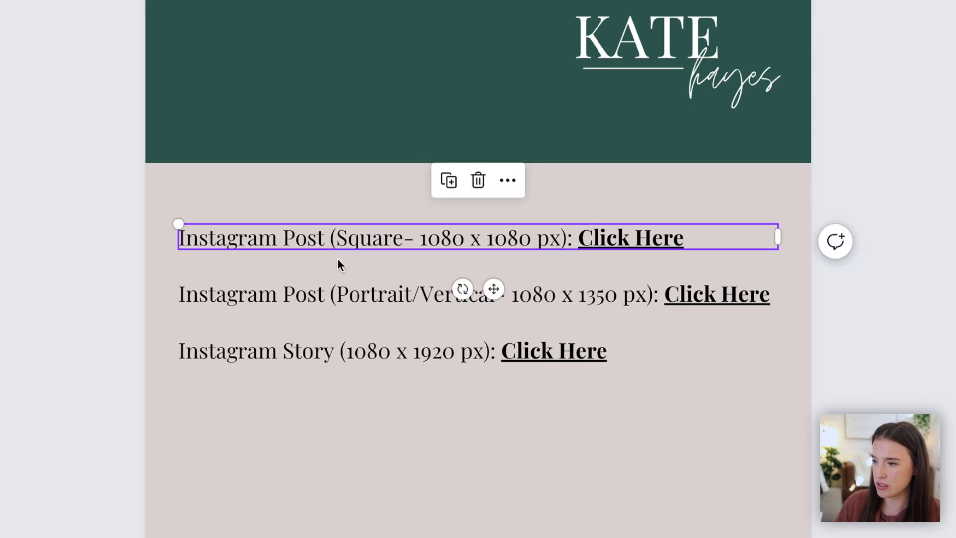
shift+click(340, 299)
shift+click(369, 351)
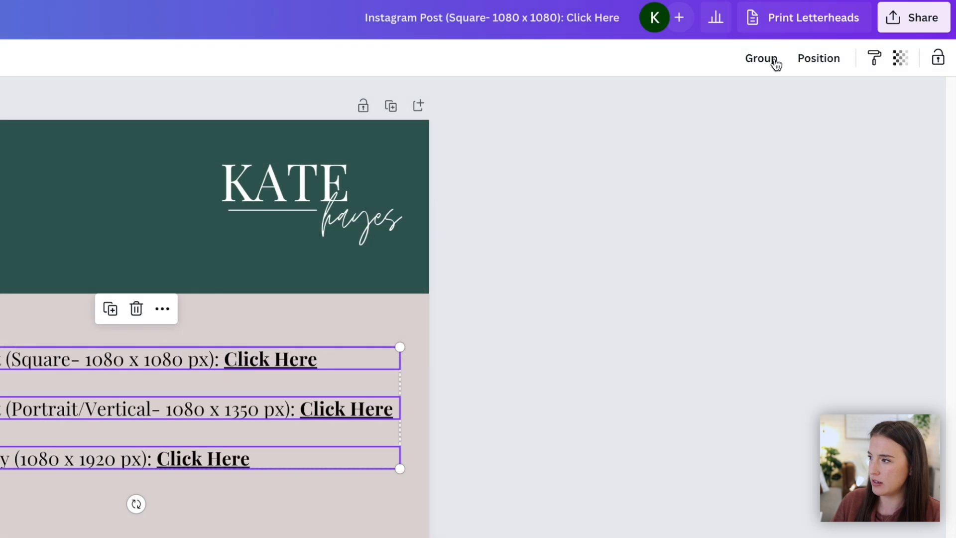
click(762, 59)
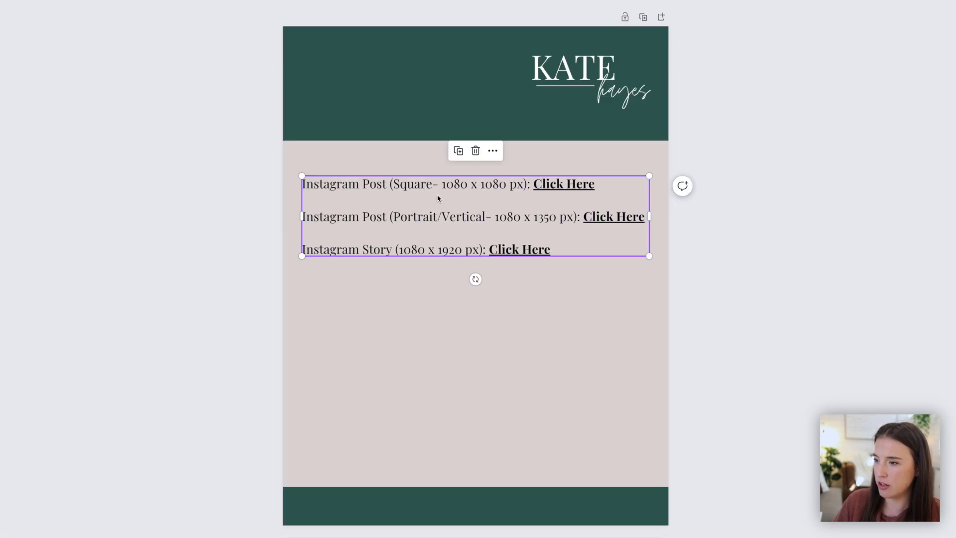
drag(406, 222, 400, 302)
drag(372, 269, 372, 259)
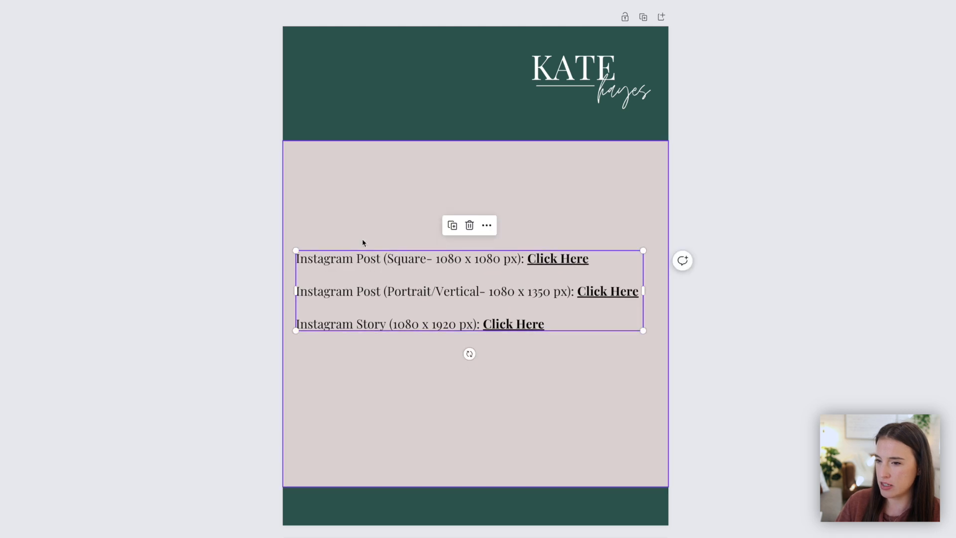
- Add a text box above the group reading "Thank you for your purchase! Click below to access your templates:"
key(t)
drag(478, 378, 446, 209)
click(450, 176)
drag(502, 178, 372, 176)
text(Thank you for )
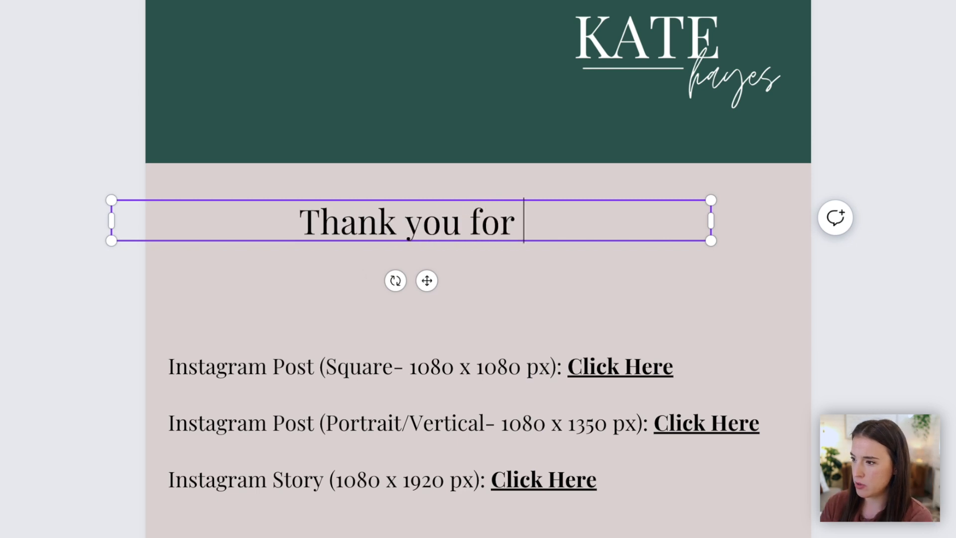
text(your purchase! Cli)
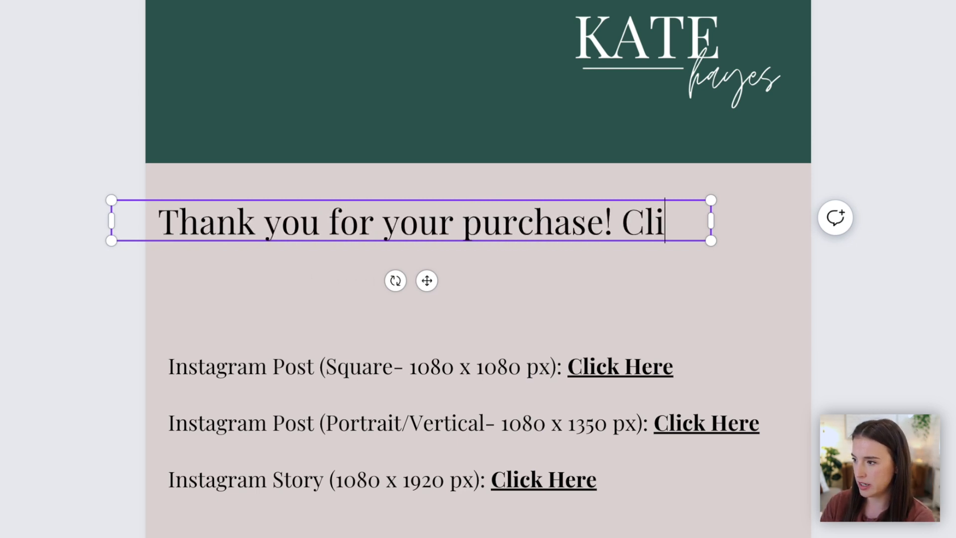
text(ck below to ac)
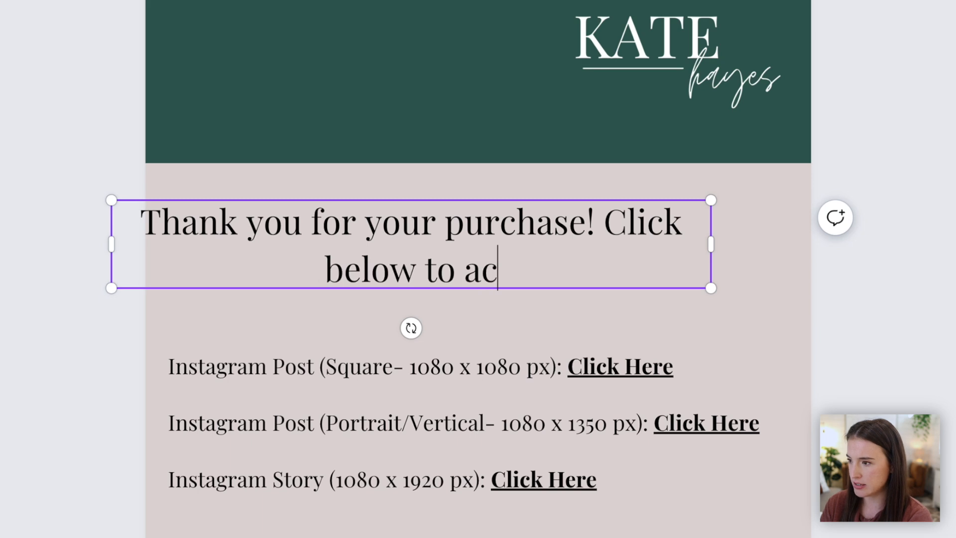
text(cess your templates:)
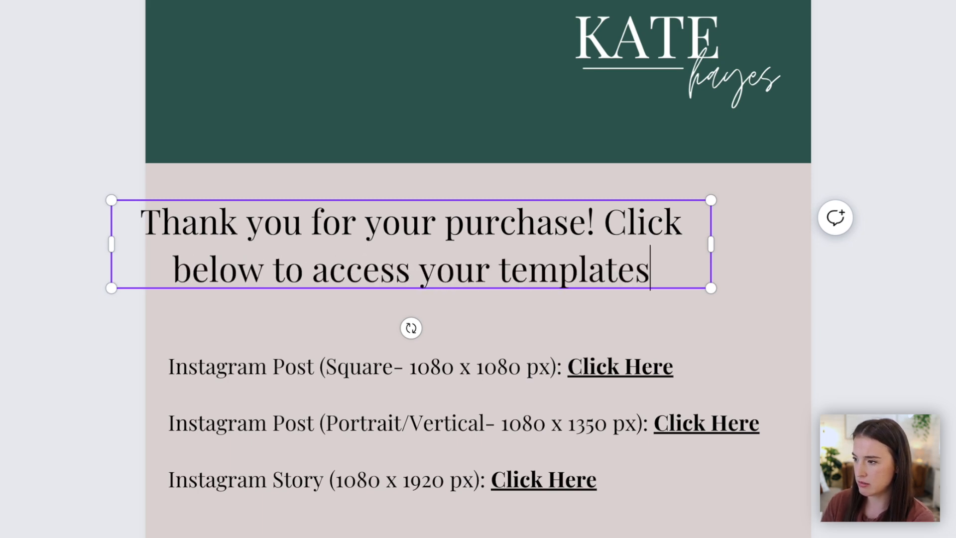
- Make the thank-you text smaller and bold, and center it horizontally just below the green header band
drag(711, 288, 548, 264)
drag(485, 233, 629, 226)
click(573, 233)
key(ctrl+b)
click(643, 321)
- Reposition the grouped Instagram lines in the lower half of the pink area, leaving a gap under the thank-you text
drag(593, 364, 589, 367)
click(745, 433)
drag(486, 431, 487, 401)
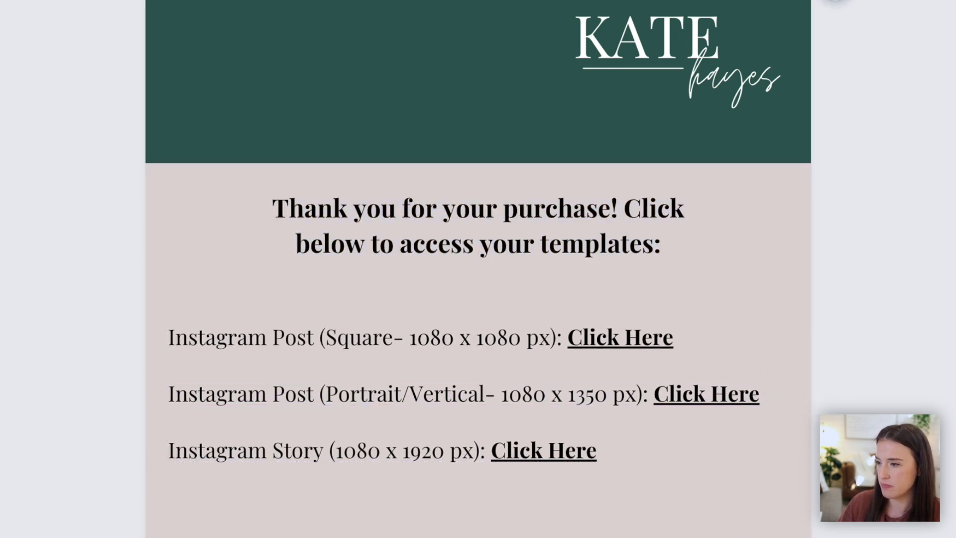
drag(470, 249, 473, 347)
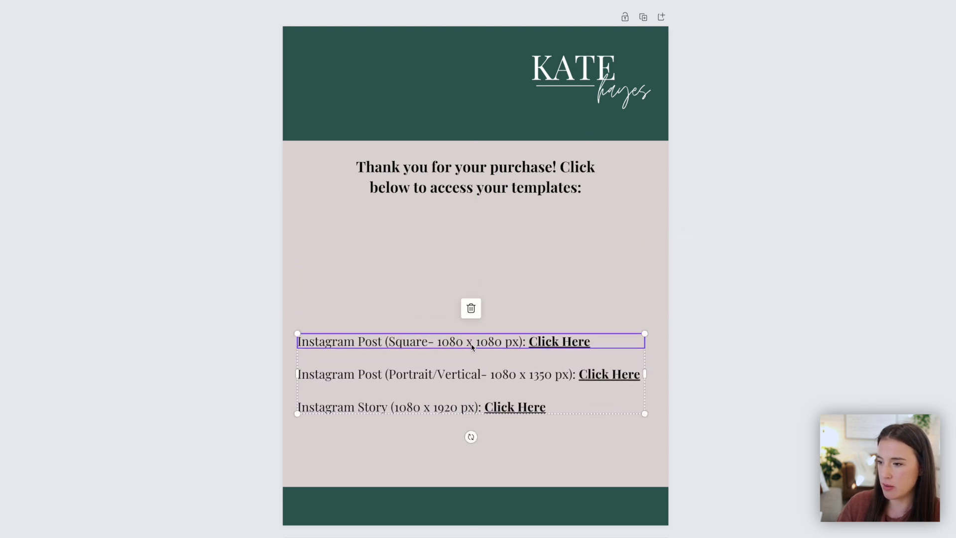
drag(472, 348, 473, 347)
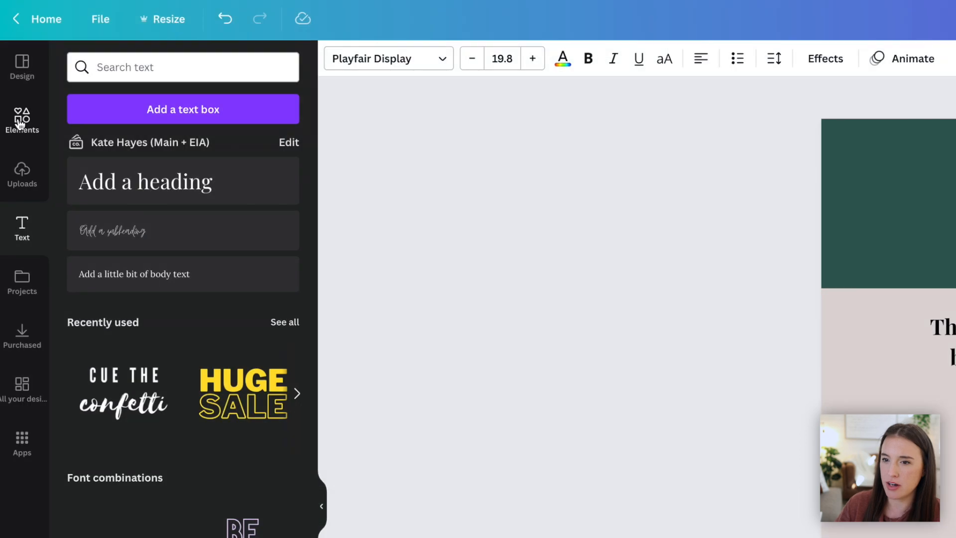
- Search the elements for "computer mockup", insert the desktop monitor graphic, and shrink it to fit between the thank-you text and the Instagram lines
click(20, 122)
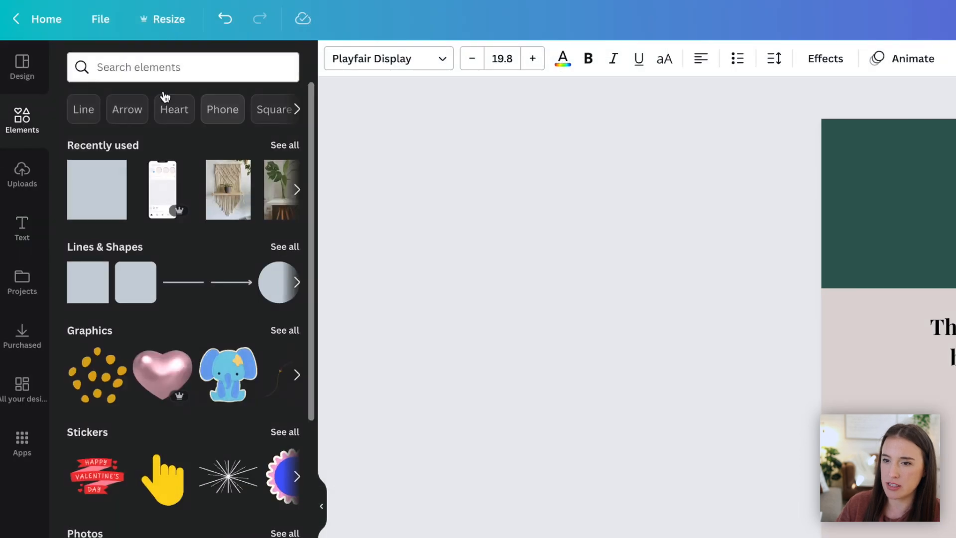
click(175, 67)
text(computer )
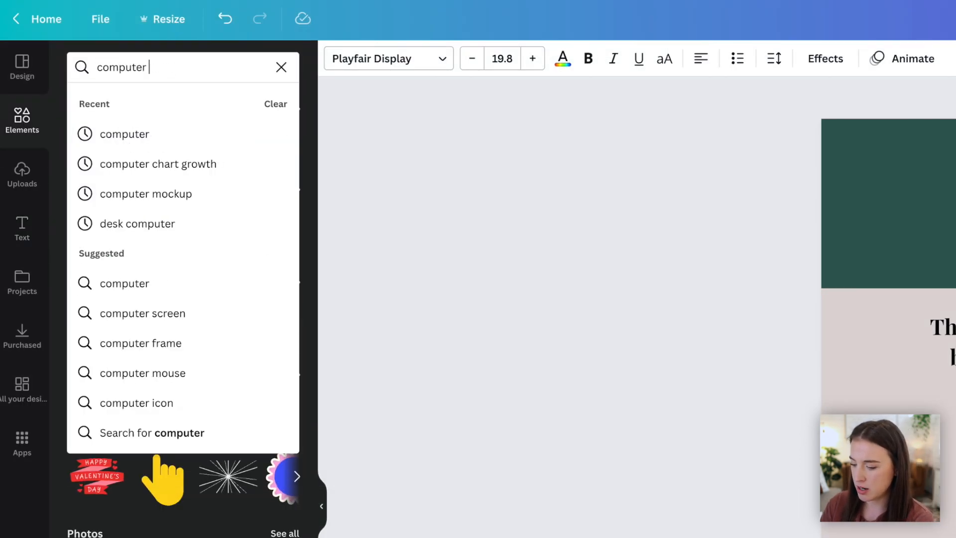
text(mockup)
key(Return)
click(113, 208)
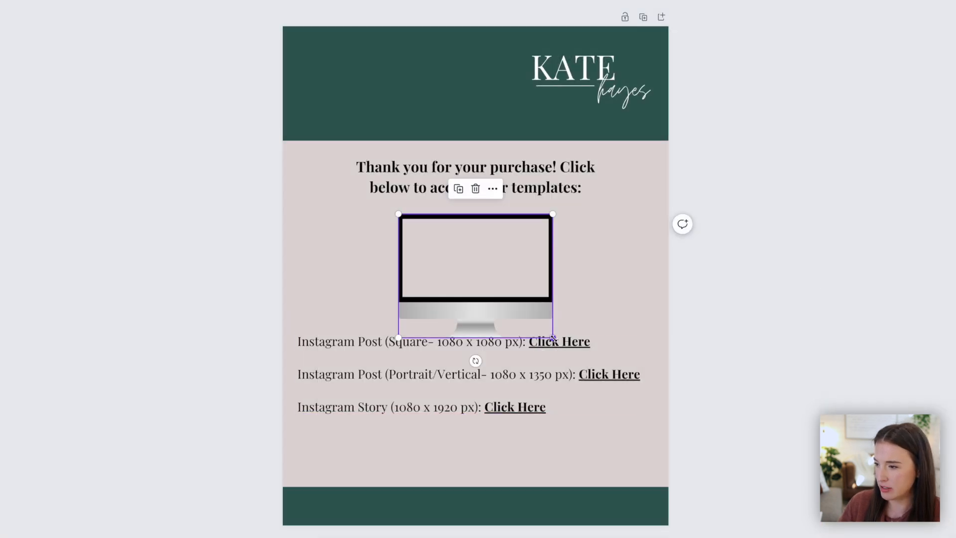
drag(552, 331, 496, 295)
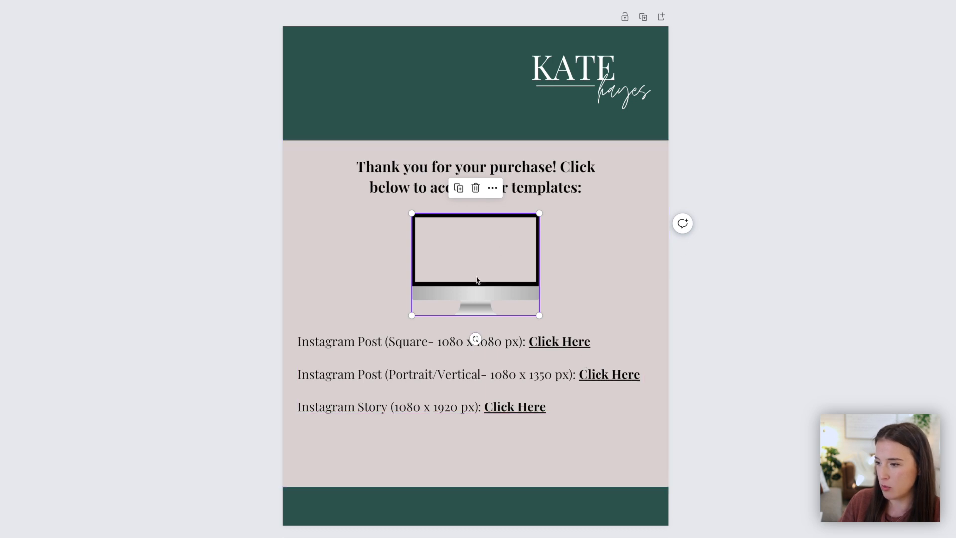
click(751, 309)
- Shift the grouped Instagram lines slightly lower beneath the monitor graphic and ungroup them into separate text boxes
drag(555, 342, 555, 354)
click(562, 359)
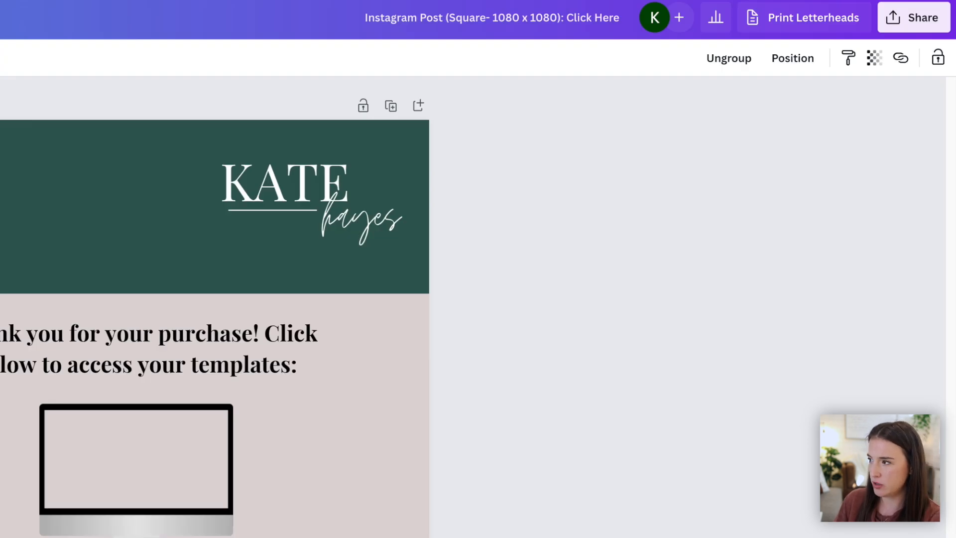
click(725, 59)
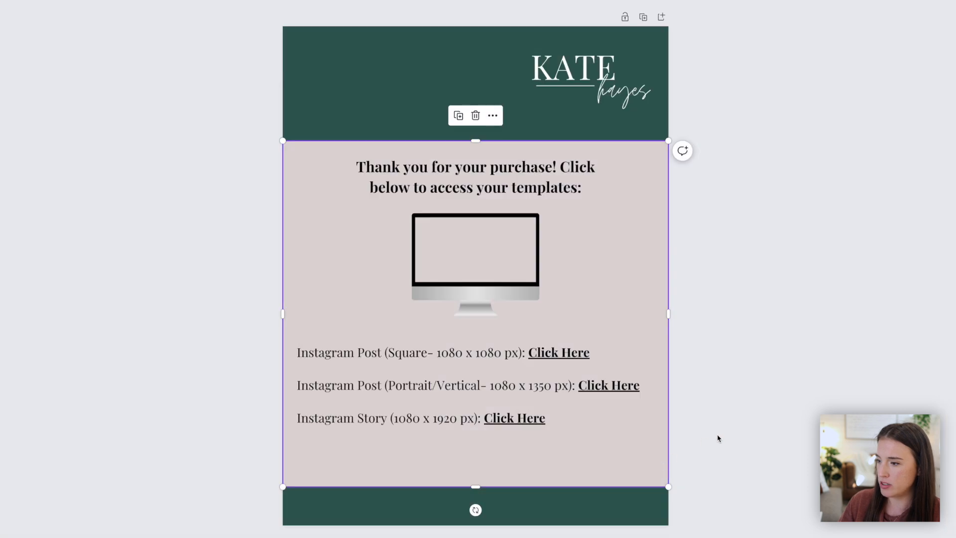
click(732, 420)
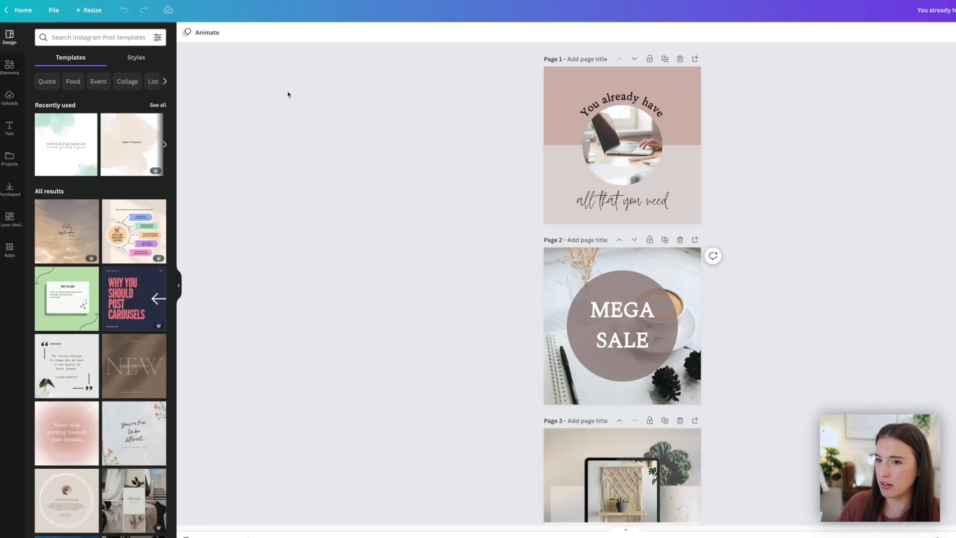
- Review the pages of the square "You already have" Instagram post design and copy its template link
scroll(767, 145, down, 2)
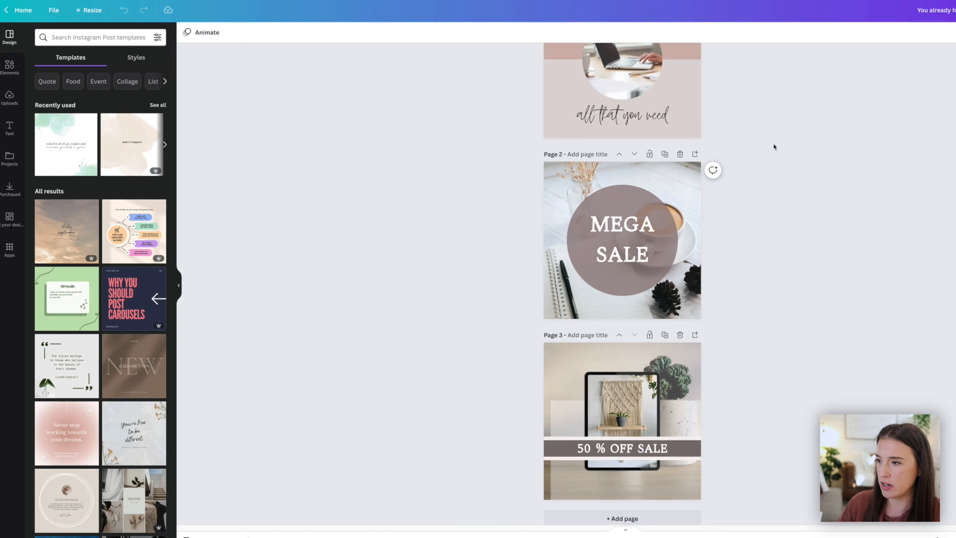
scroll(772, 145, up, 2)
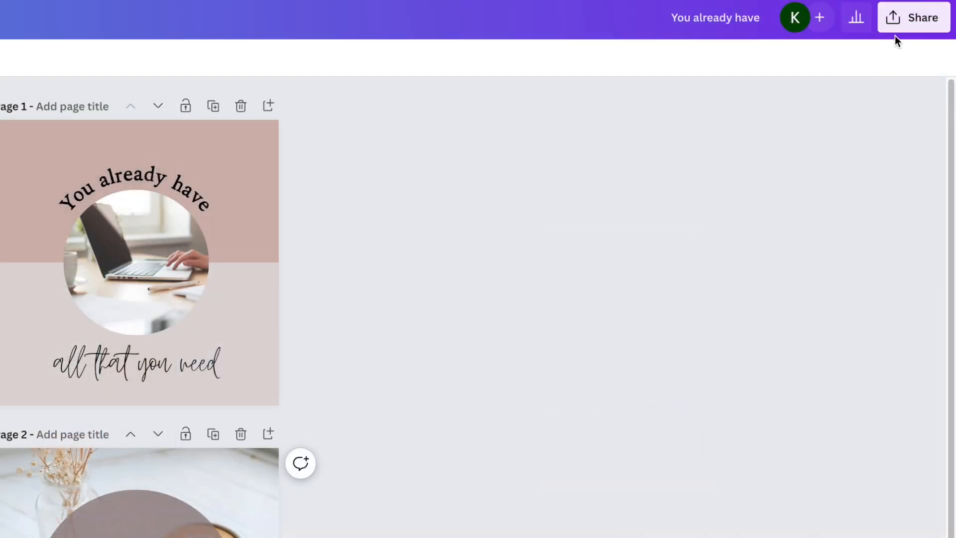
click(898, 27)
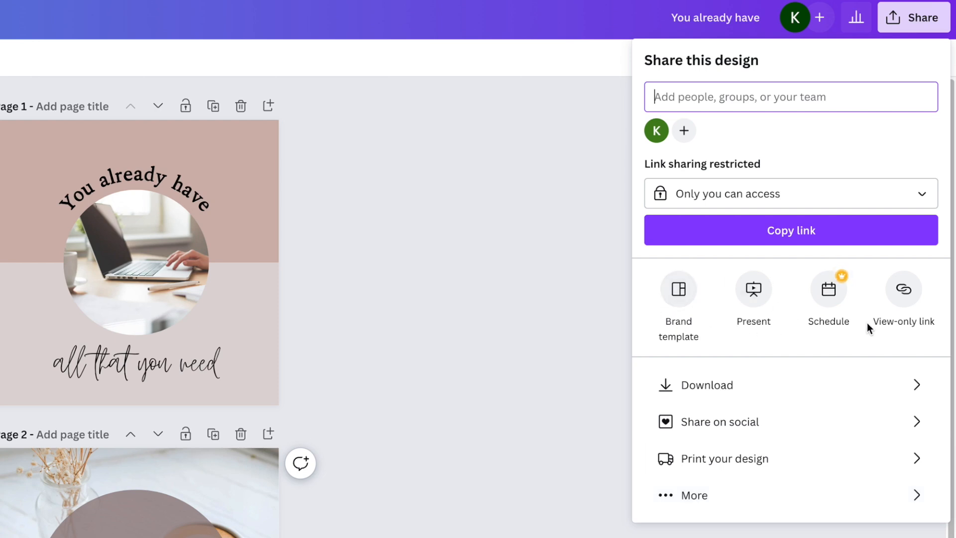
click(693, 495)
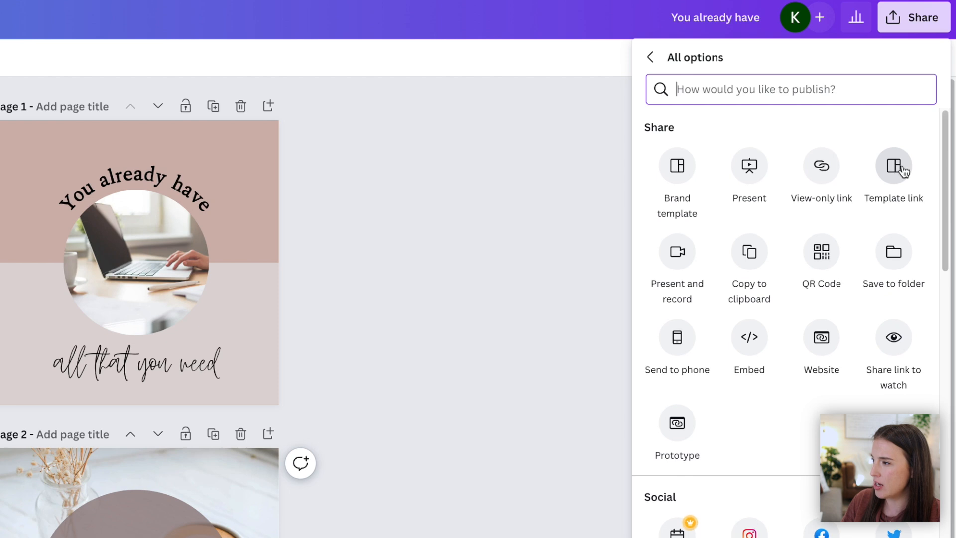
click(890, 200)
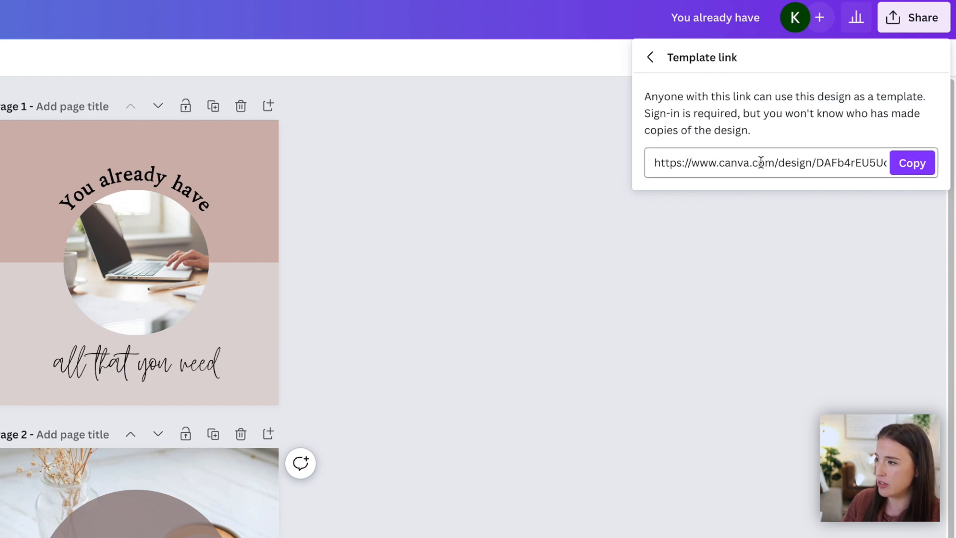
click(927, 168)
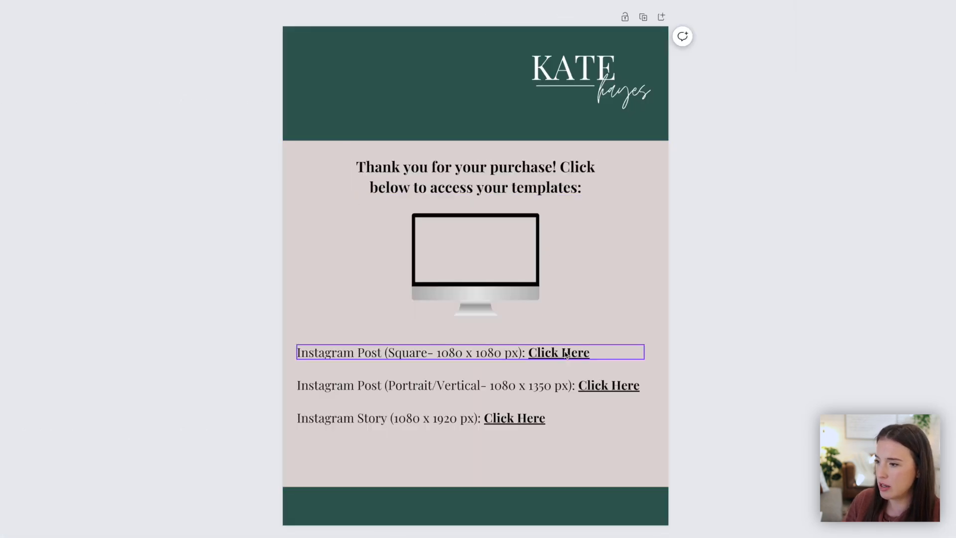
- In the delivery document, link the words "Click Here" on the square Instagram post line to the copied template link
click(405, 356)
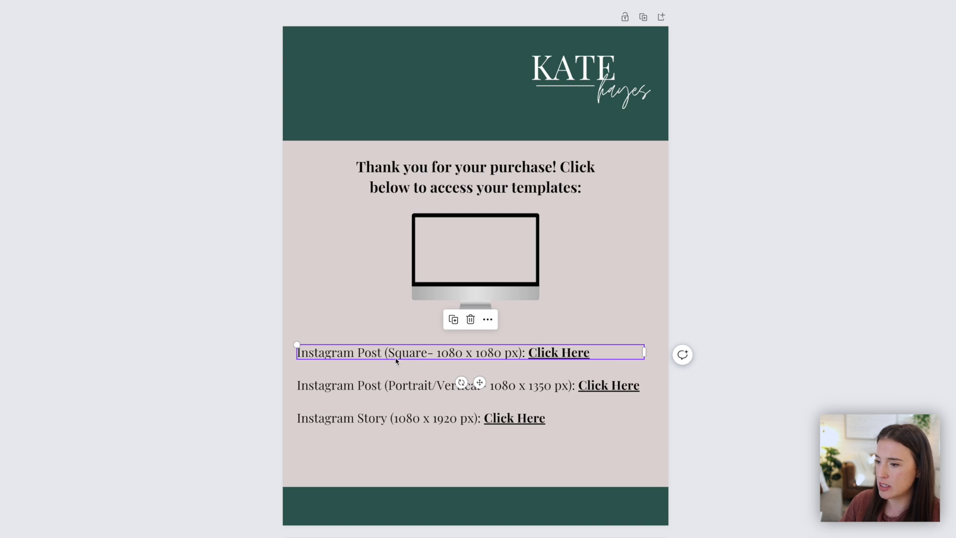
double_click(588, 355)
click(589, 355)
drag(590, 354, 551, 353)
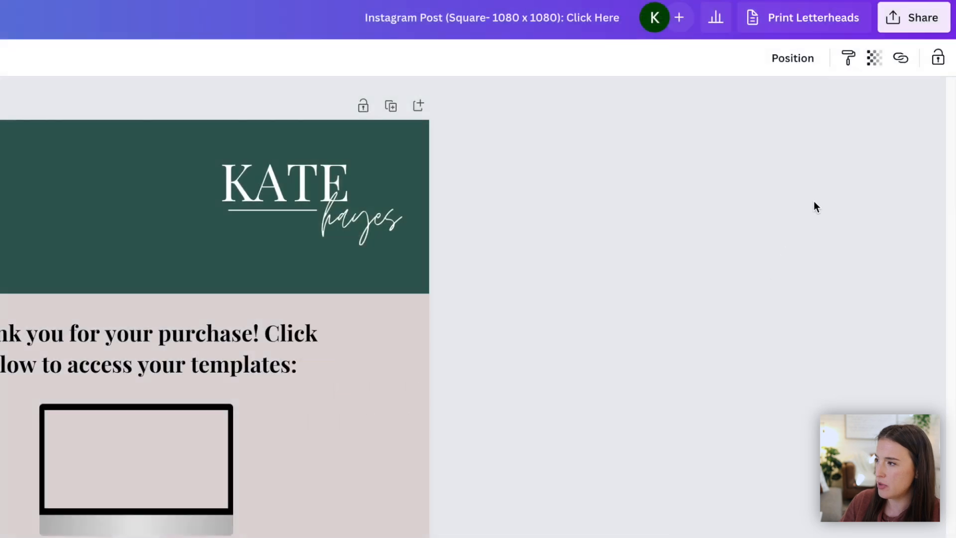
click(902, 60)
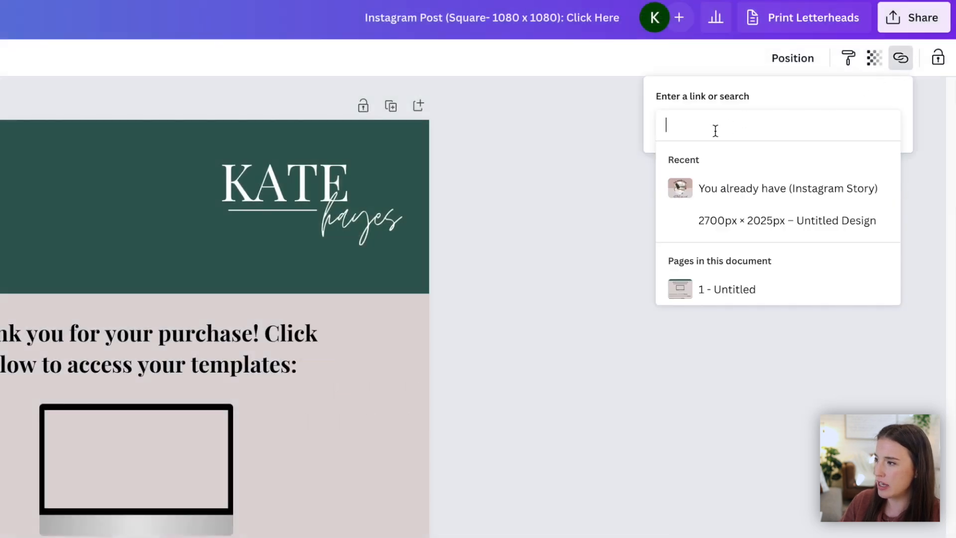
right_click(716, 131)
click(745, 239)
key(Return)
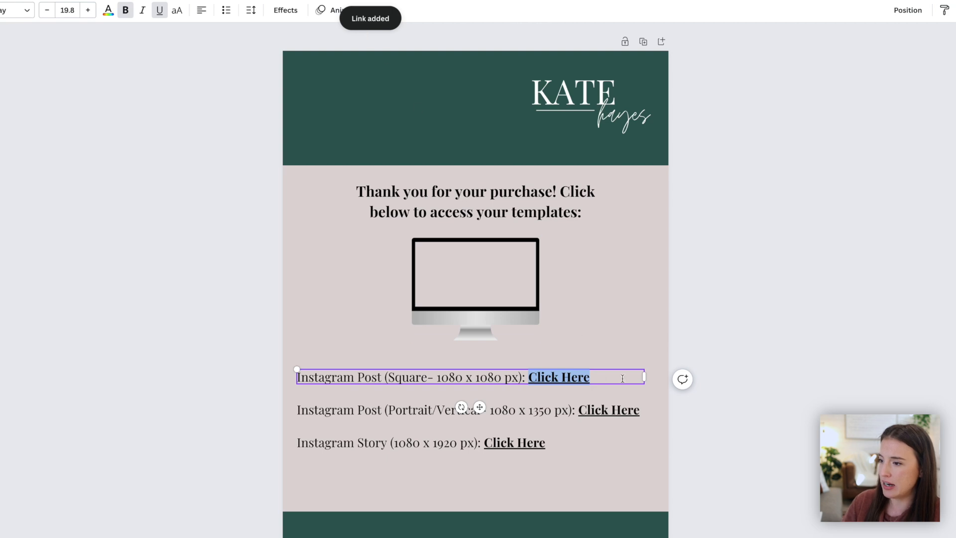
click(589, 380)
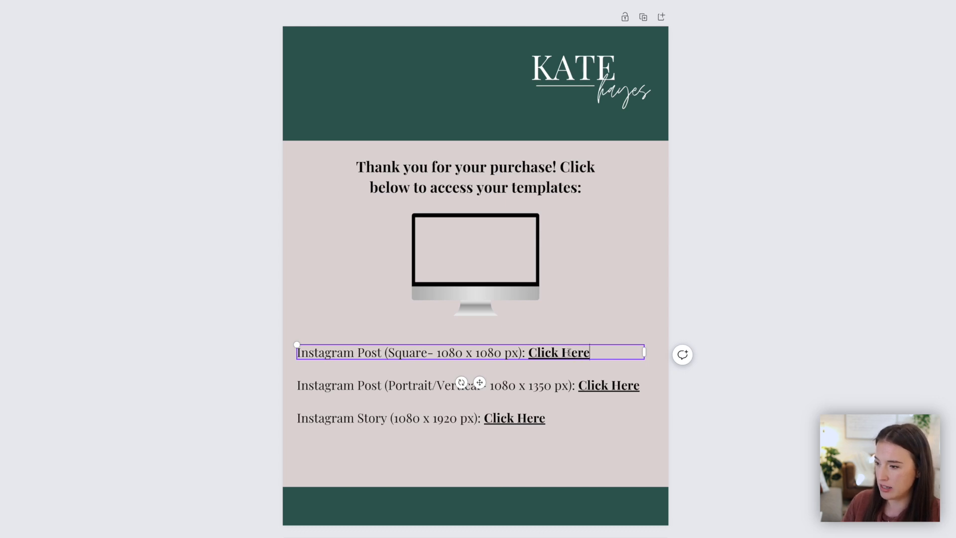
click(664, 403)
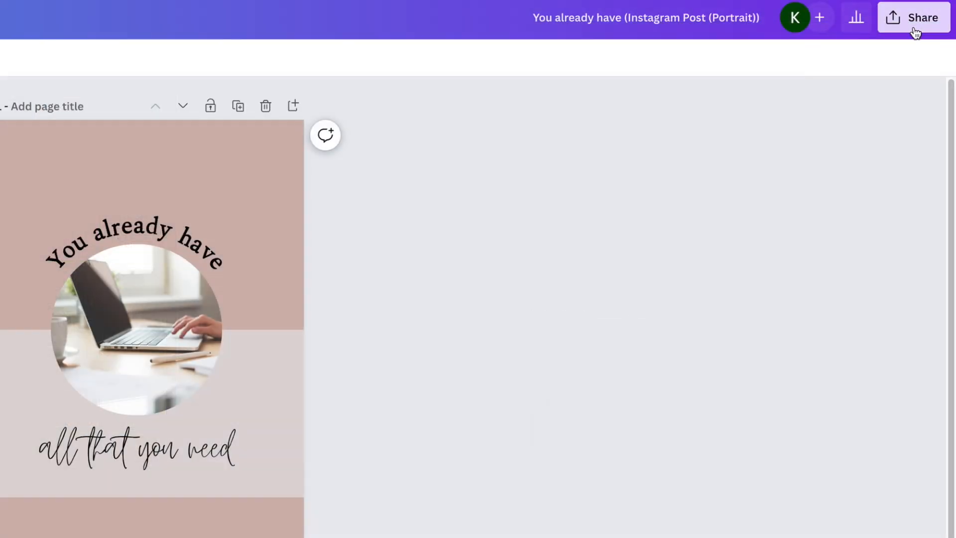
- Copy the template link of the "You already have (Instagram Post (Portrait))" design
click(915, 32)
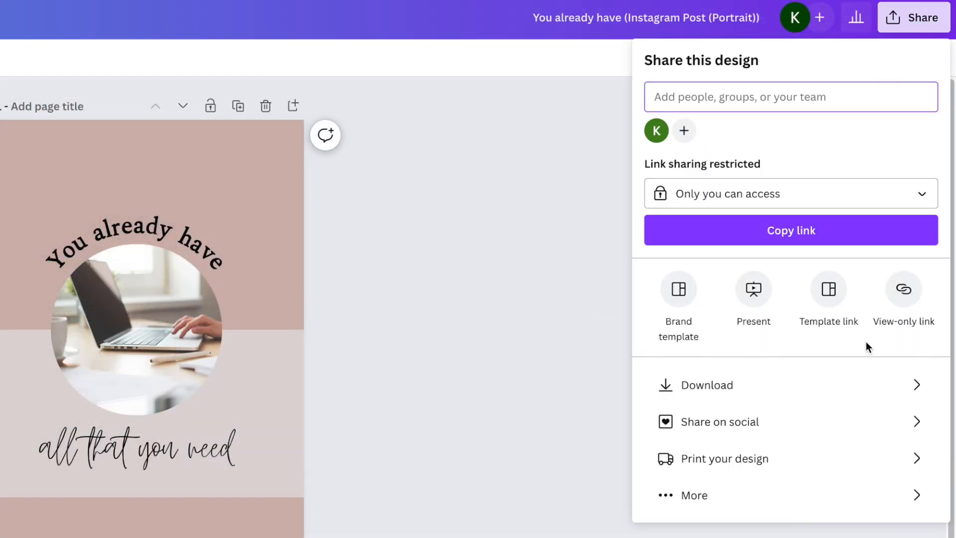
click(696, 496)
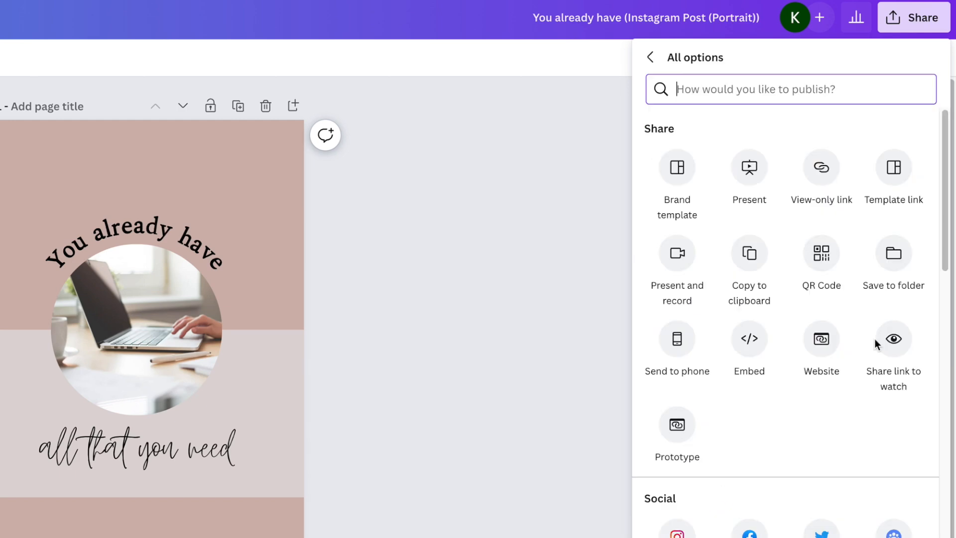
click(892, 164)
click(905, 163)
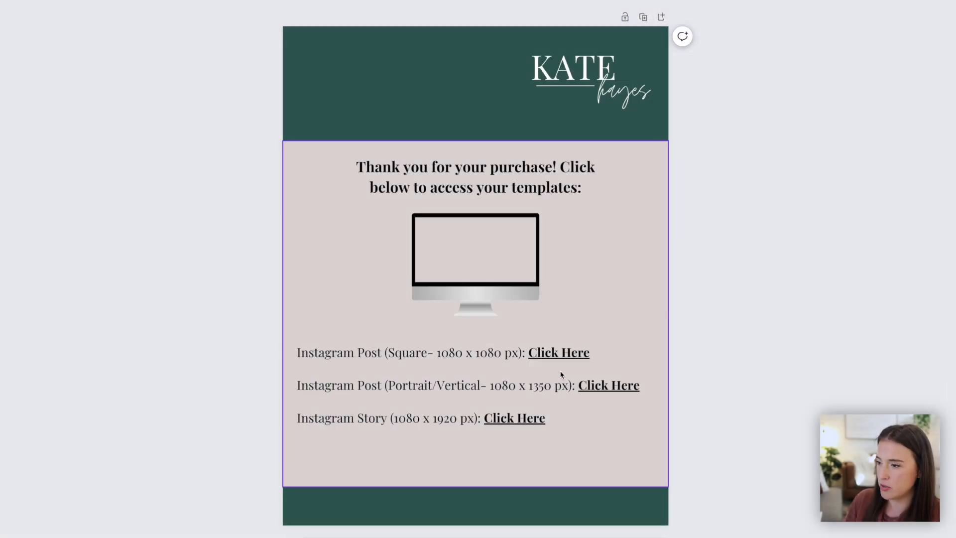
- In the delivery document, link the words "Click Here" on the Portrait/Vertical line to the copied portrait template link
click(628, 389)
click(628, 389)
drag(640, 386, 580, 386)
click(902, 59)
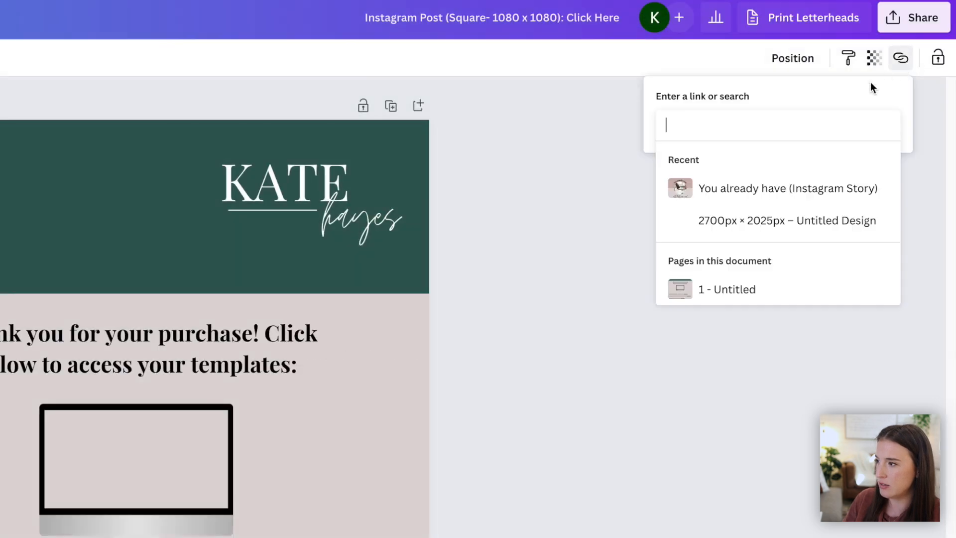
right_click(755, 132)
click(782, 239)
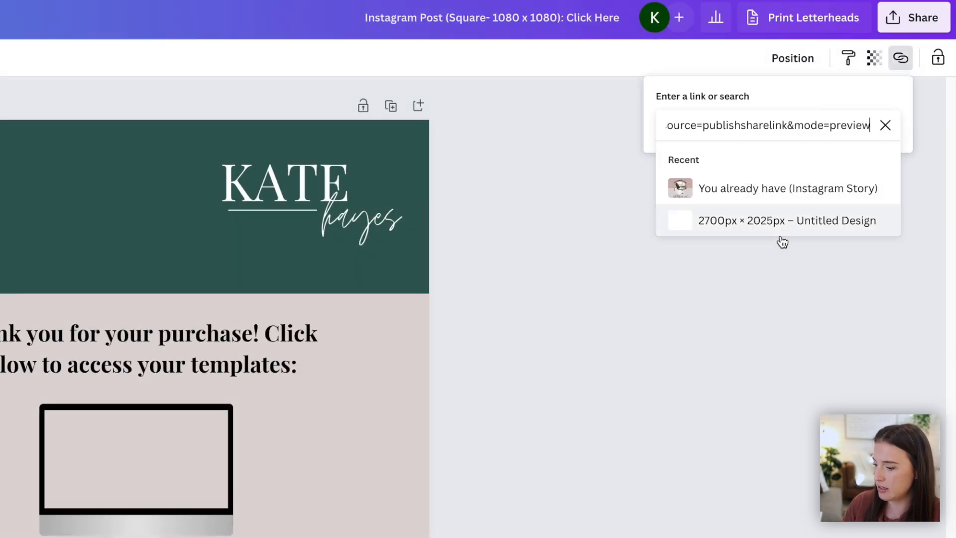
key(Return)
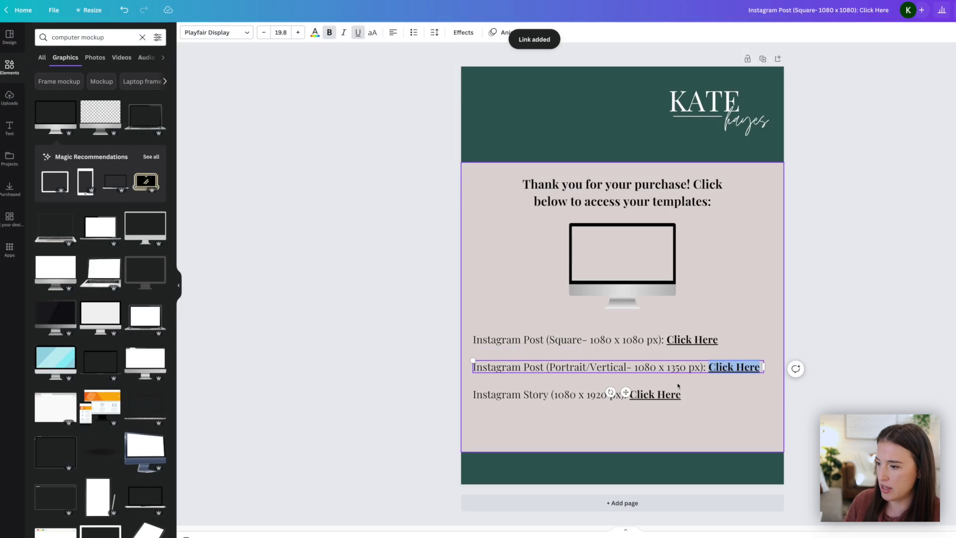
- Copy the template link of the "You already have (Instagram Story)" design
click(617, 394)
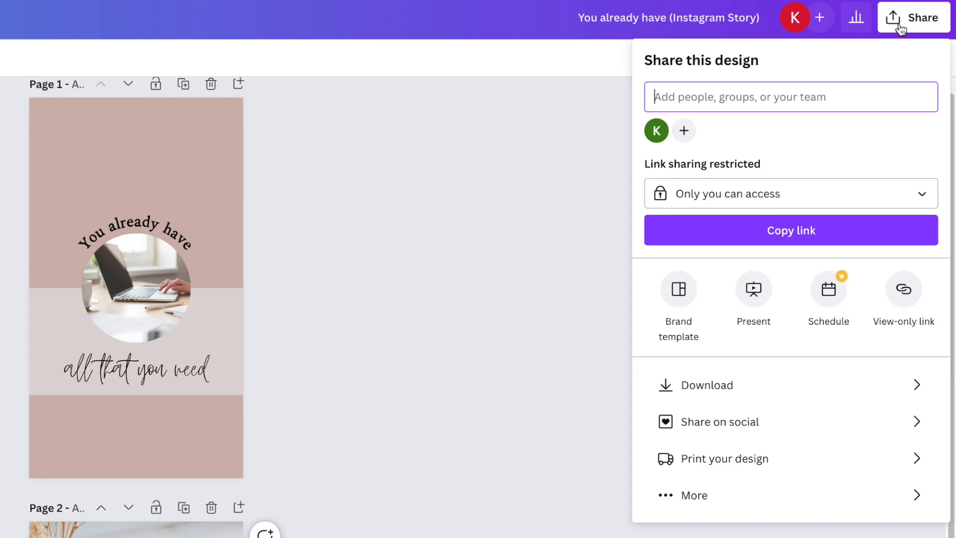
click(955, 276)
click(893, 169)
click(925, 168)
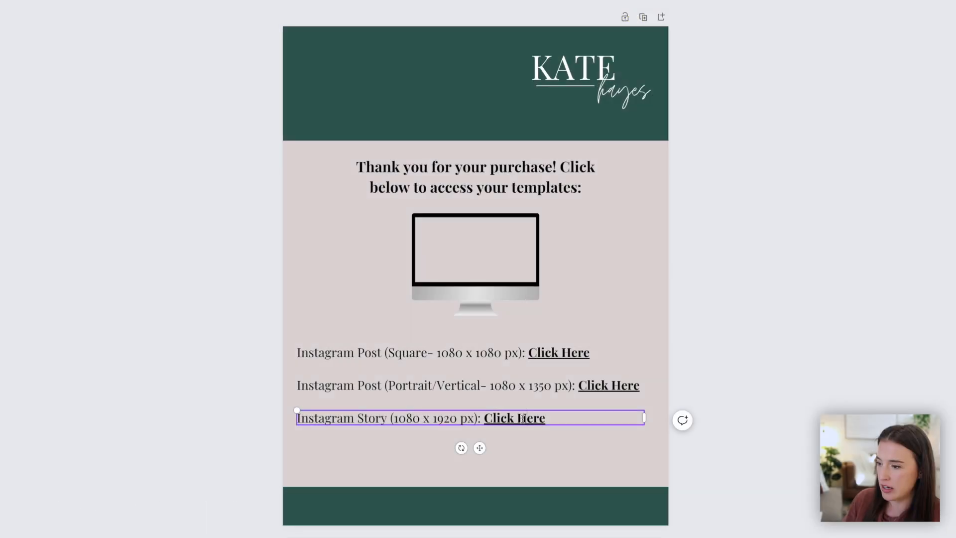
- In the delivery document, link the words "Click Here" on the Instagram Story line to the copied Story template link
drag(546, 420, 484, 420)
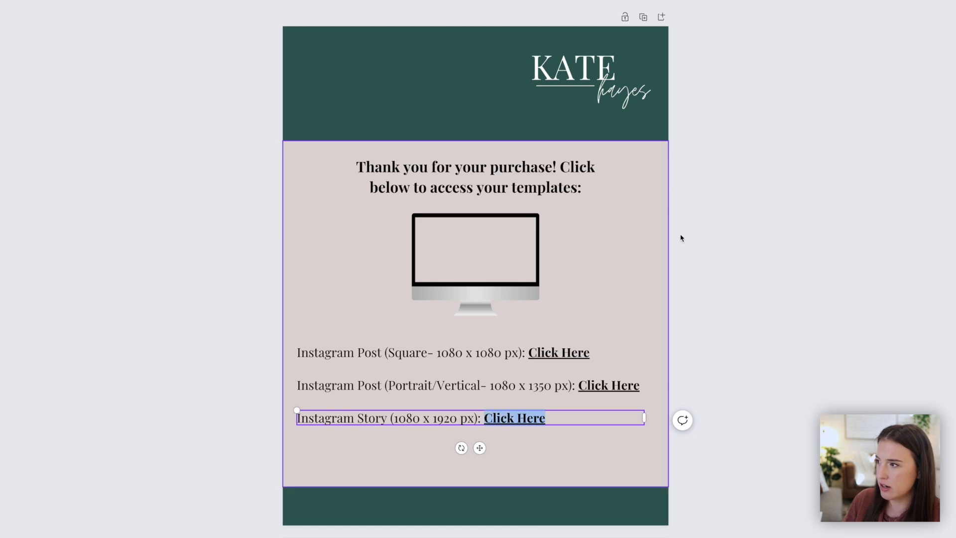
click(902, 59)
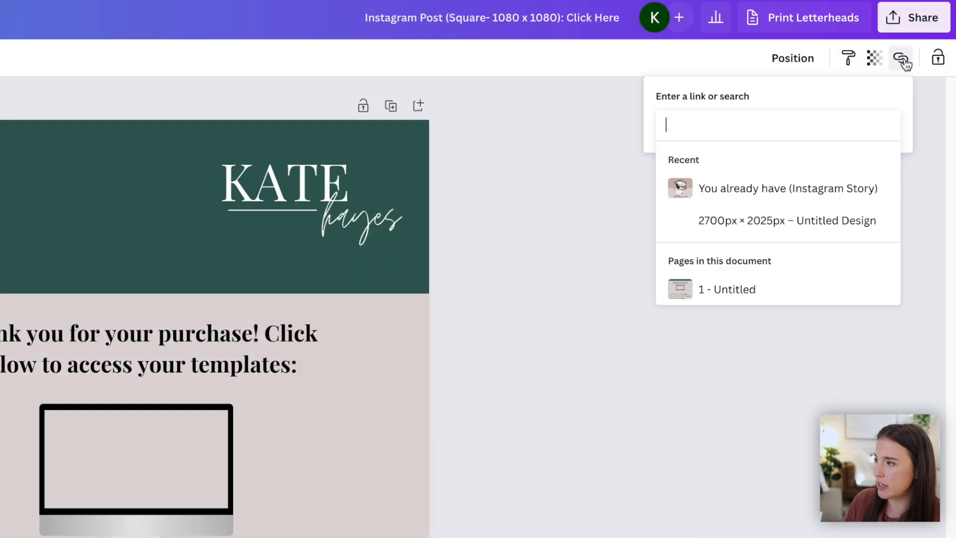
right_click(717, 133)
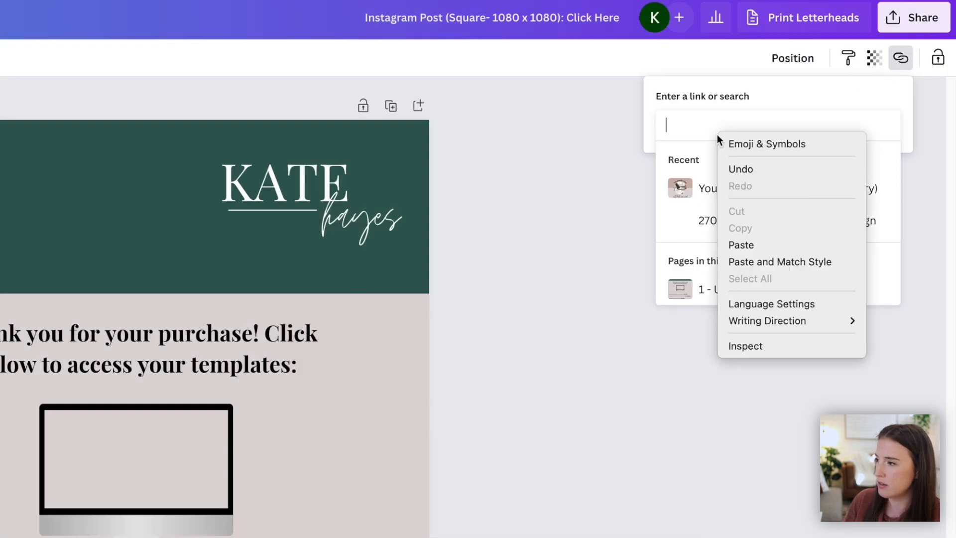
click(739, 244)
key(Return)
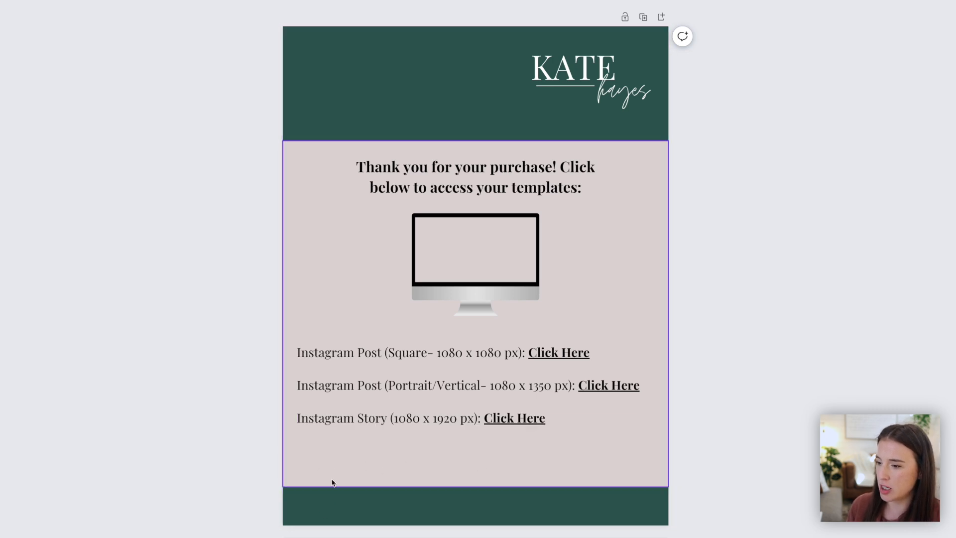
- Move the pink block up to deepen the green footer band, and place a new text box in that band
drag(377, 474, 378, 448)
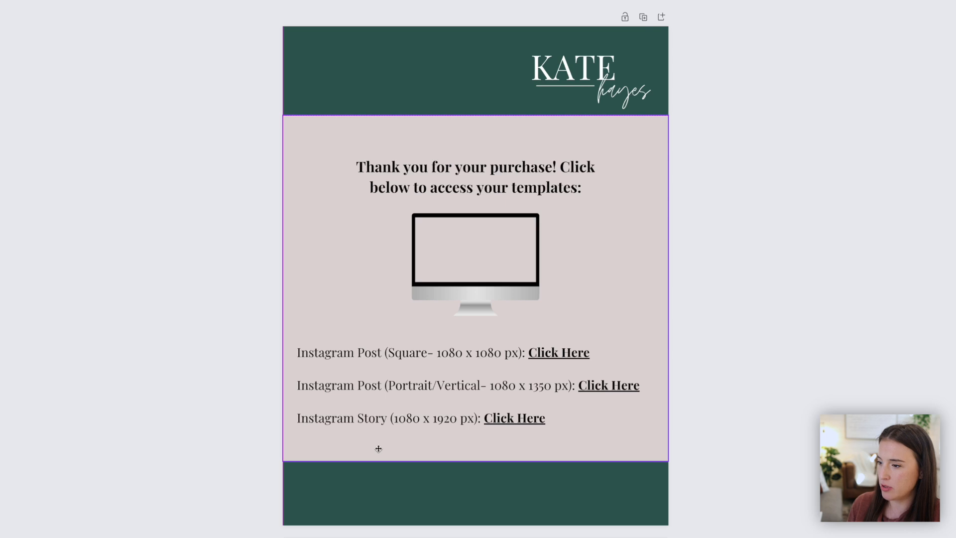
click(246, 446)
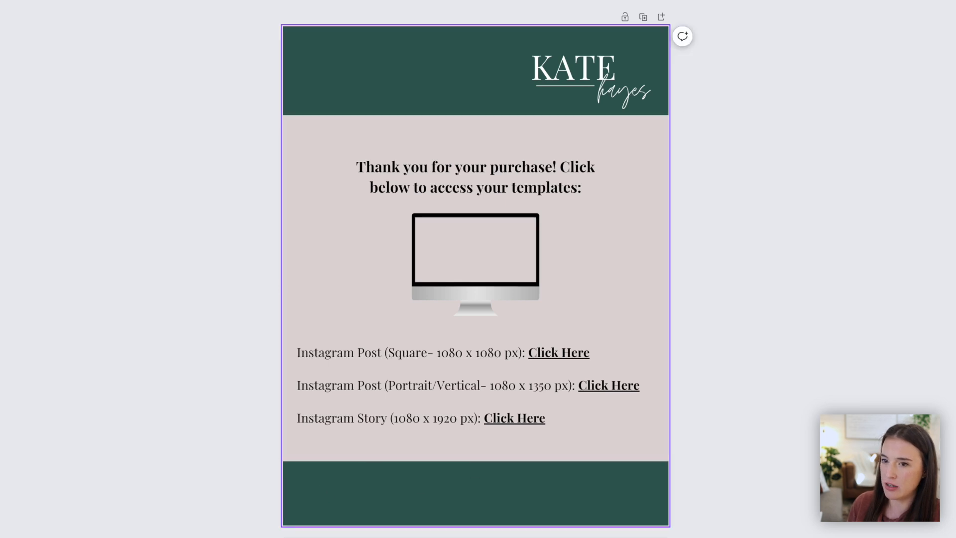
key(t)
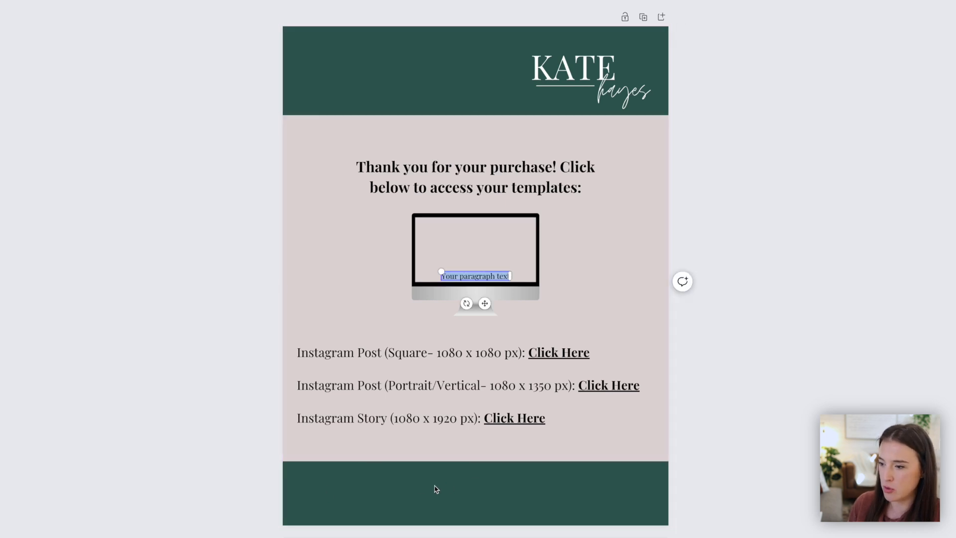
drag(482, 303, 378, 499)
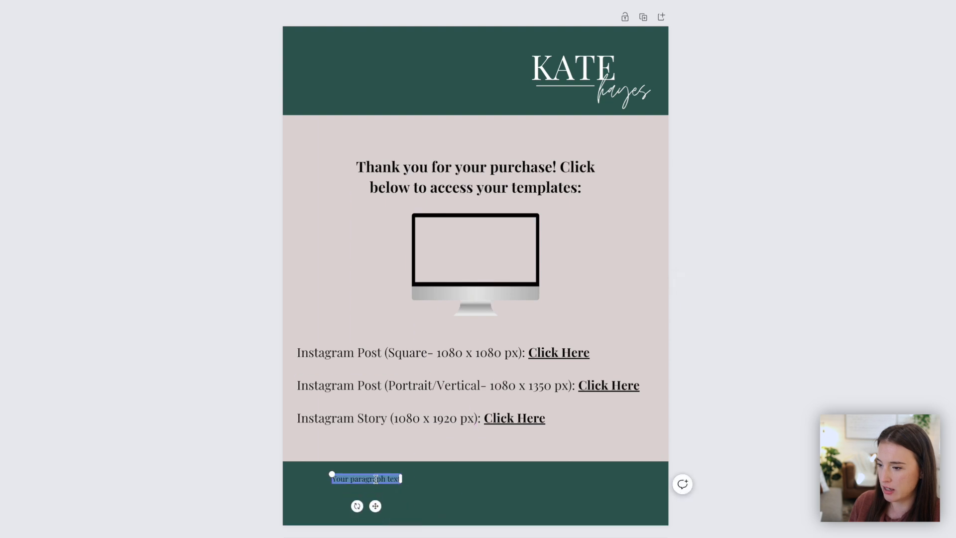
- Enter "Note: All elements on templates are editable: text, fonts, colors, photos, etc." in the footer text box
key(BackSpace)
text(Note: All el)
text(ements on)
text(ates are editable:)
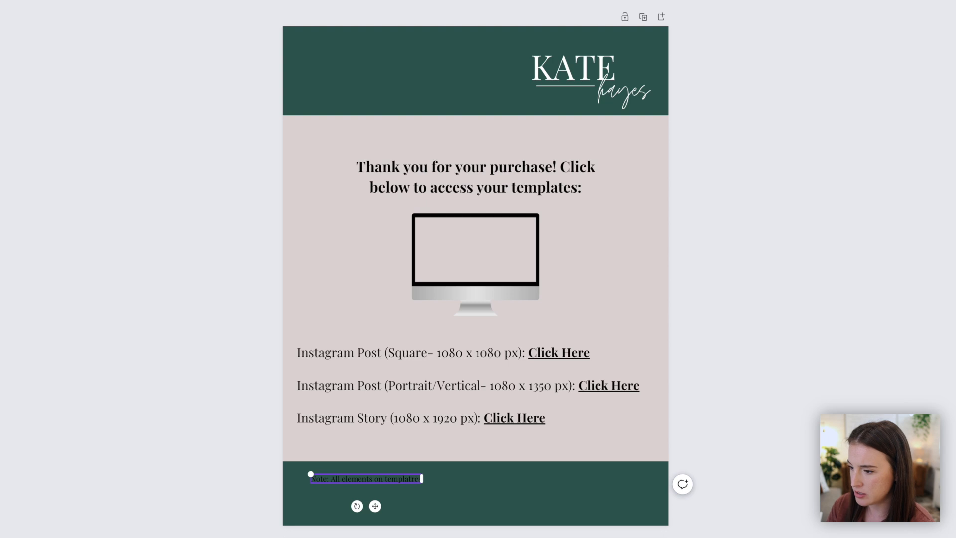
text( tex)
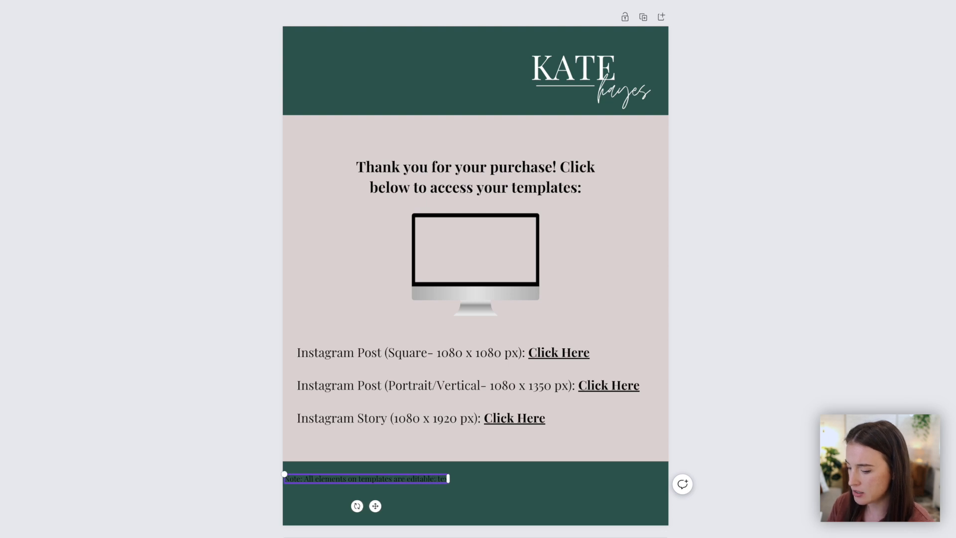
text(t, fonts, color)
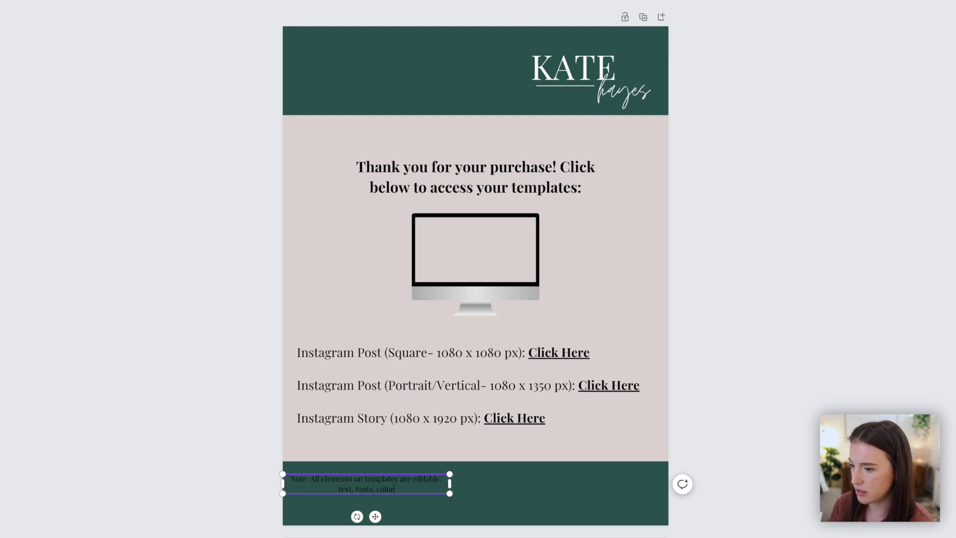
text(s, photos, etc.)
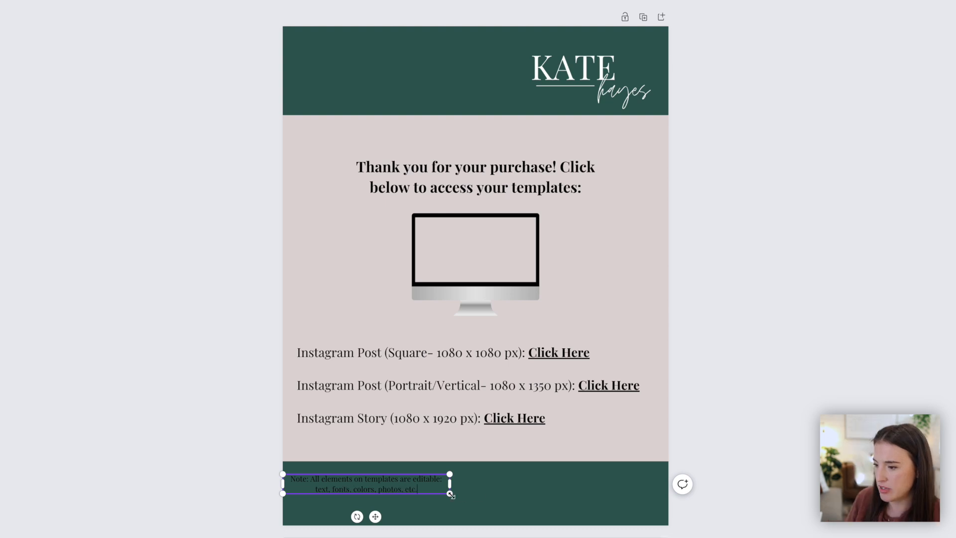
- Enlarge the footer note, make it white, and widen and center its box so it fits on one line
drag(450, 493, 294, 478)
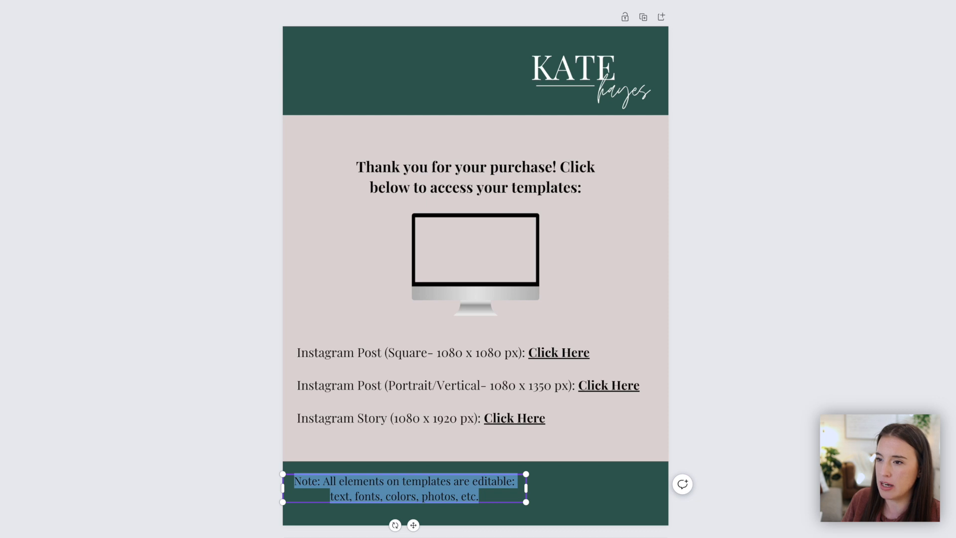
click(2, 299)
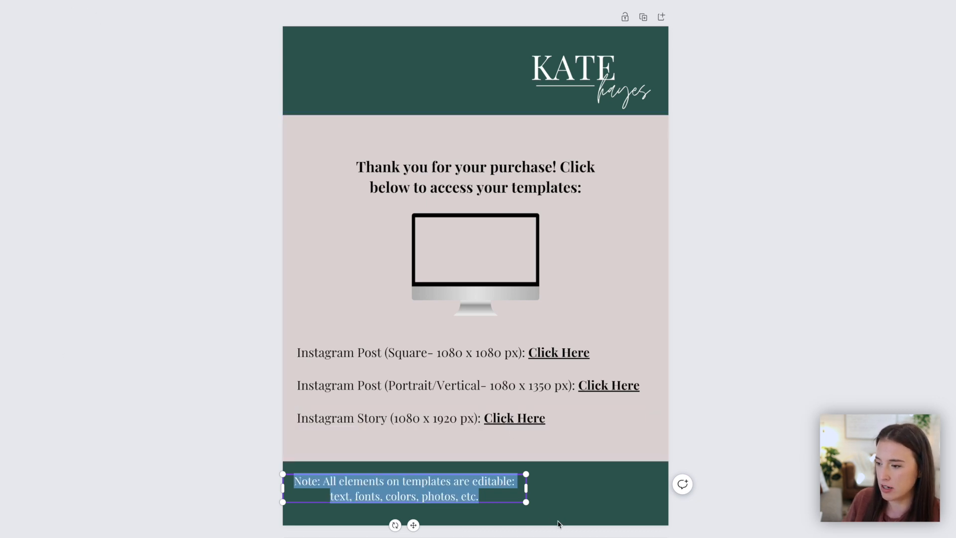
drag(526, 488, 659, 489)
drag(476, 509, 475, 515)
click(719, 466)
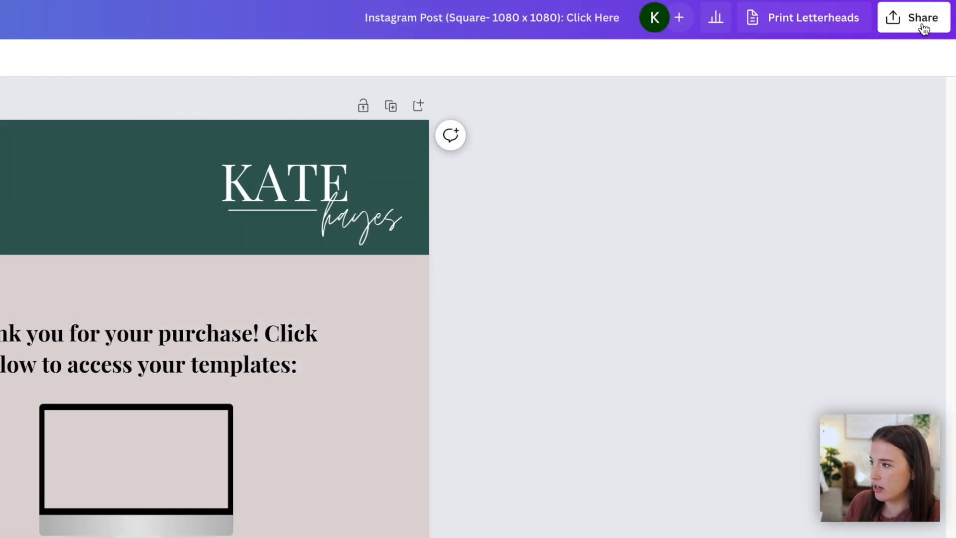
- Download the delivery document as a PDF Standard file
click(924, 29)
click(726, 390)
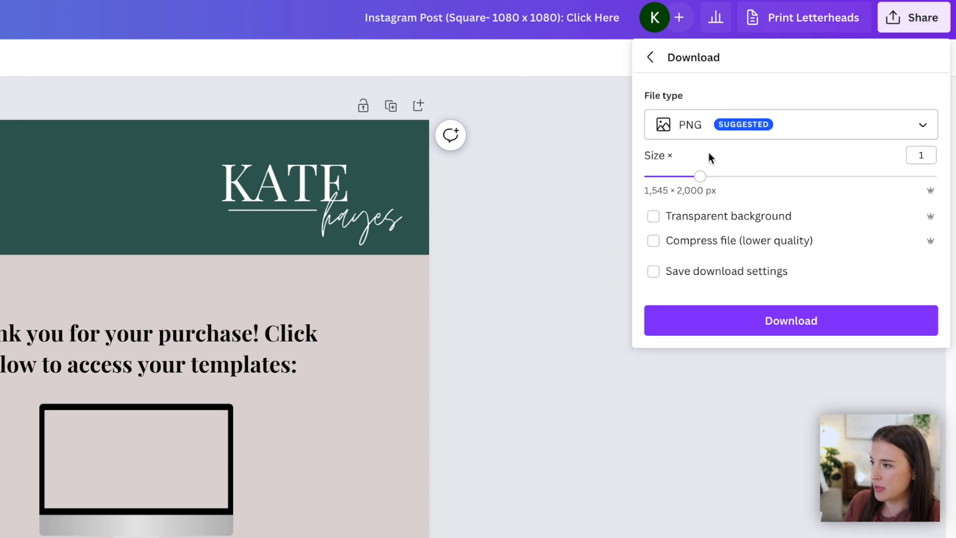
click(718, 125)
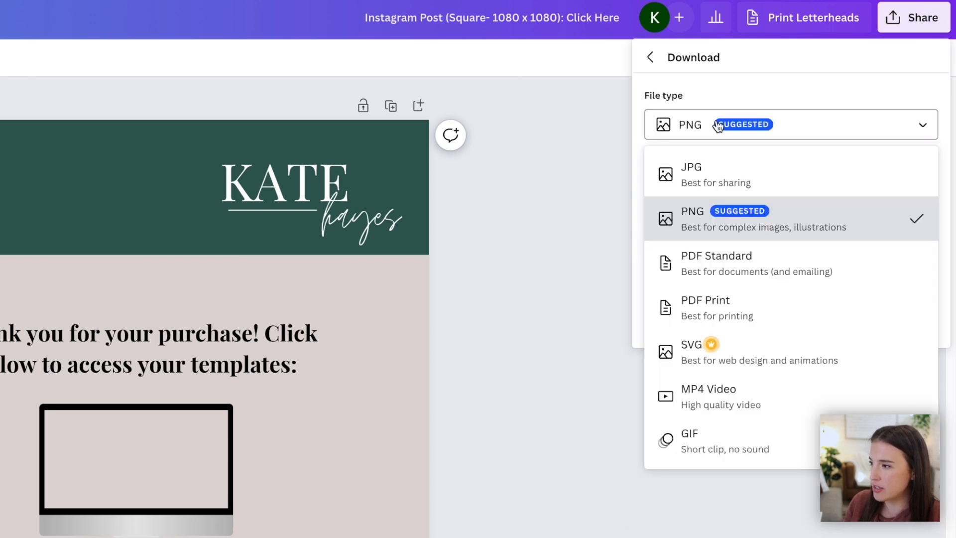
click(732, 260)
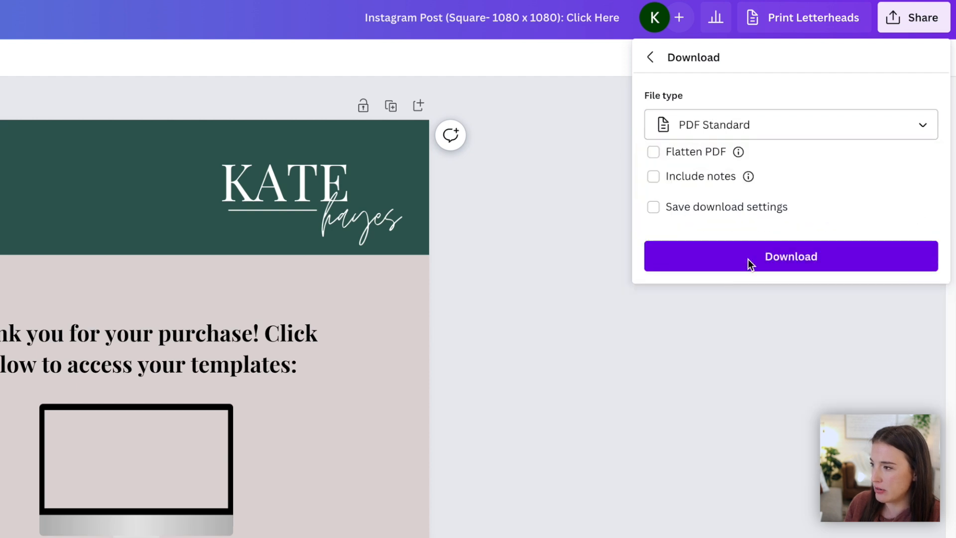
click(749, 259)
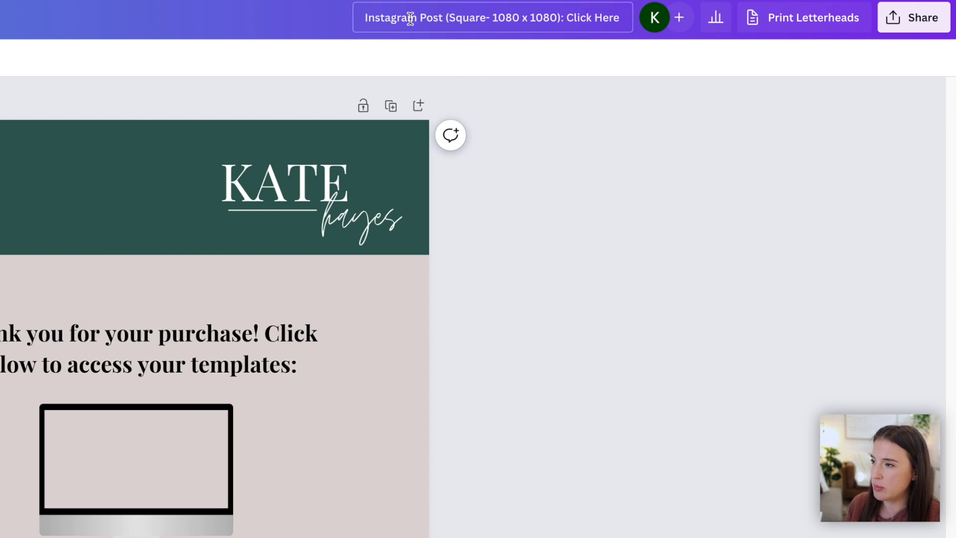
- Rename the delivery document "IG Template Links"
drag(362, 18, 558, 18)
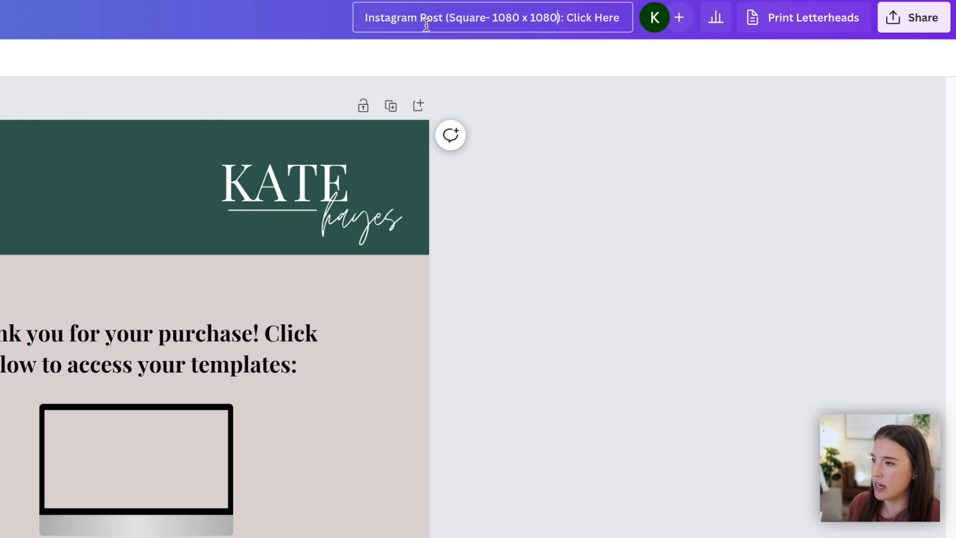
double_click(388, 19)
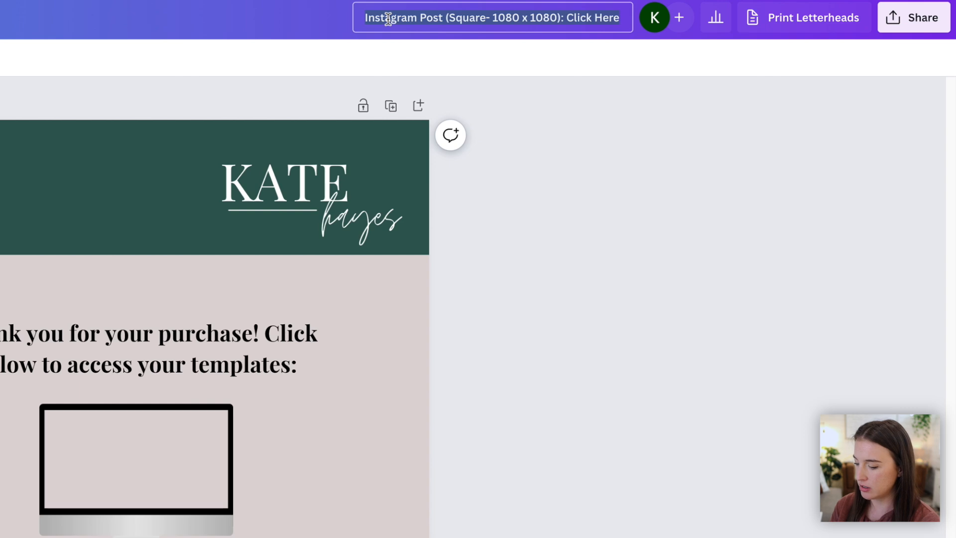
text(IG Template)
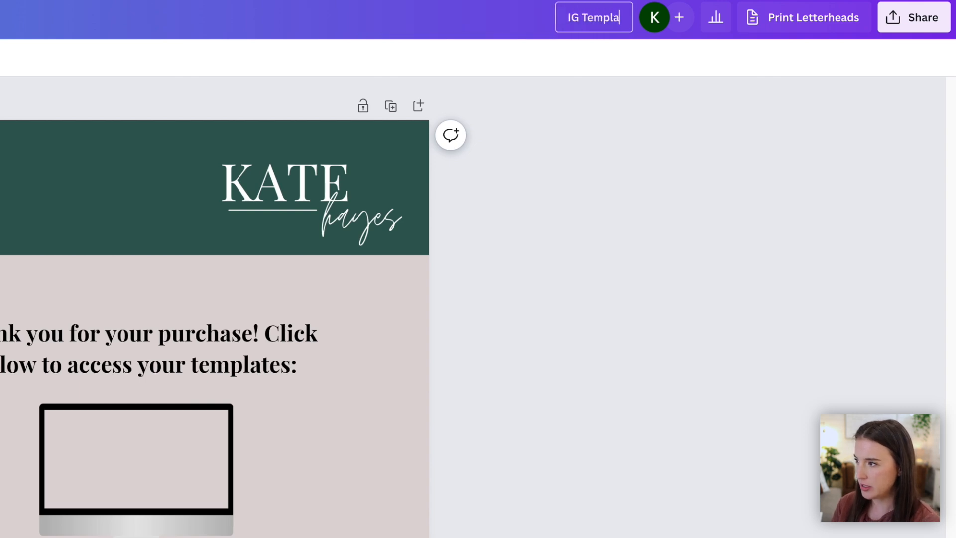
text( Links)
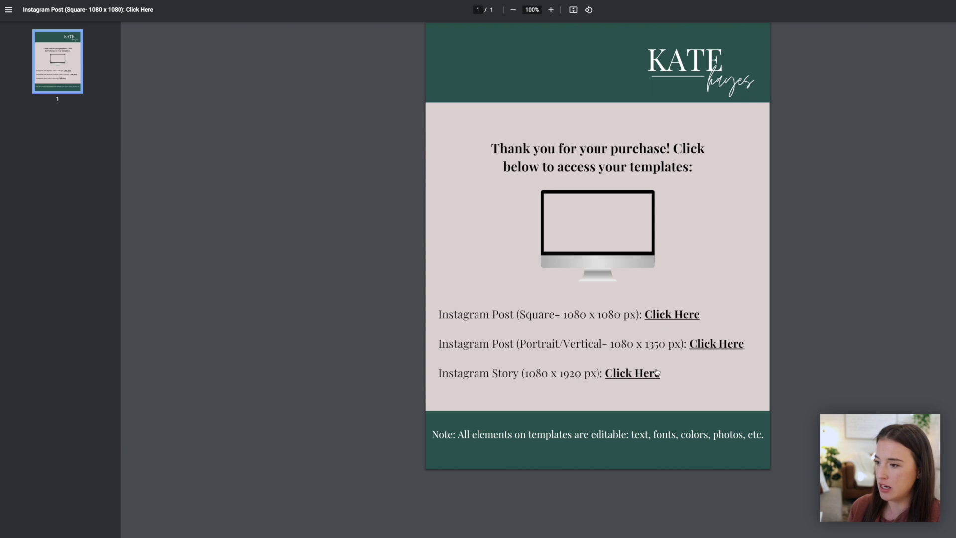
- Test the Square post "Click Here" link in the downloaded PDF by opening the template as a copy and checking its pages
click(656, 318)
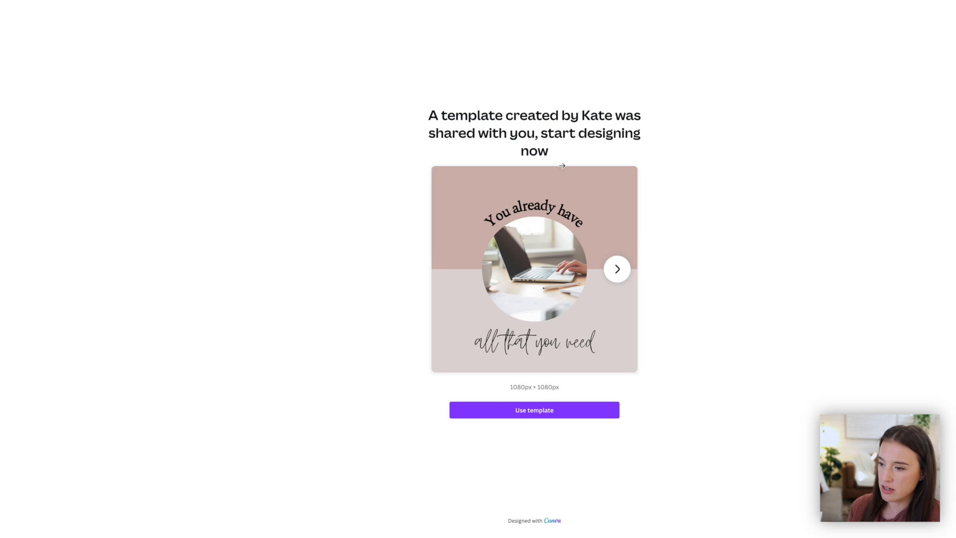
click(545, 415)
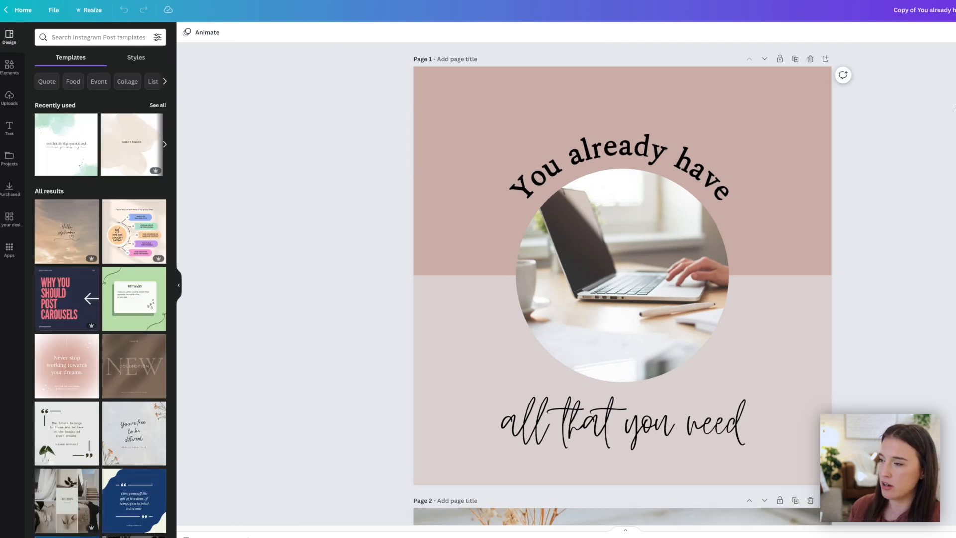
drag(955, 537, 955, 537)
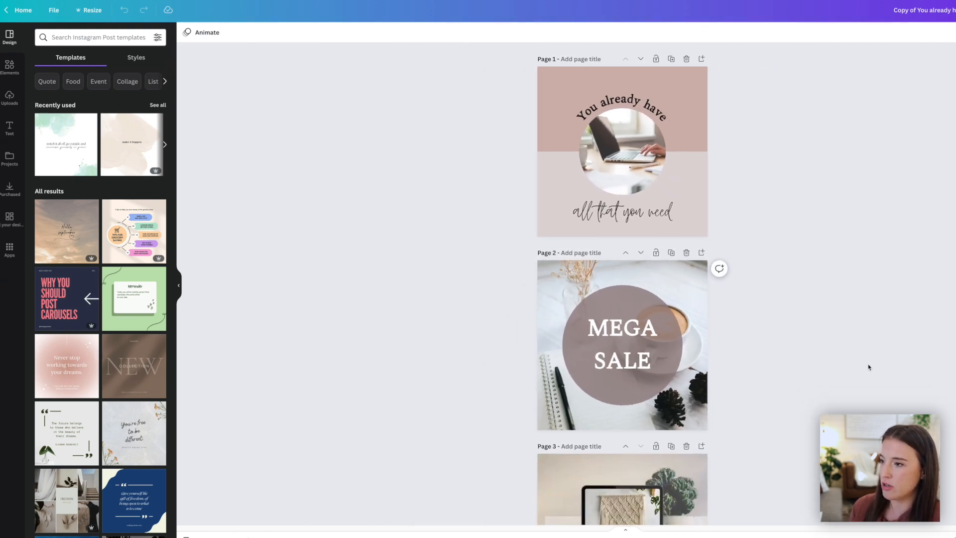
scroll(869, 366, down, 3)
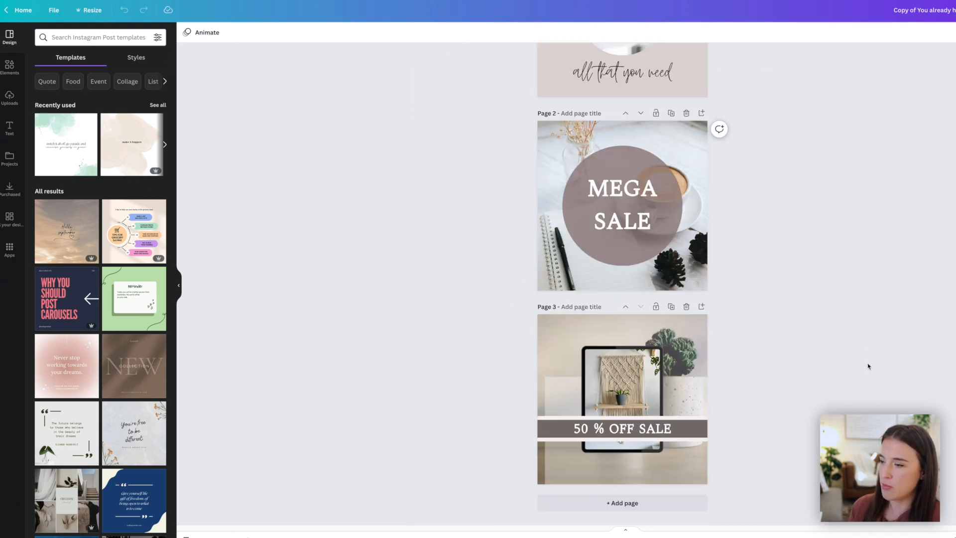
scroll(868, 367, up, 3)
click(623, 150)
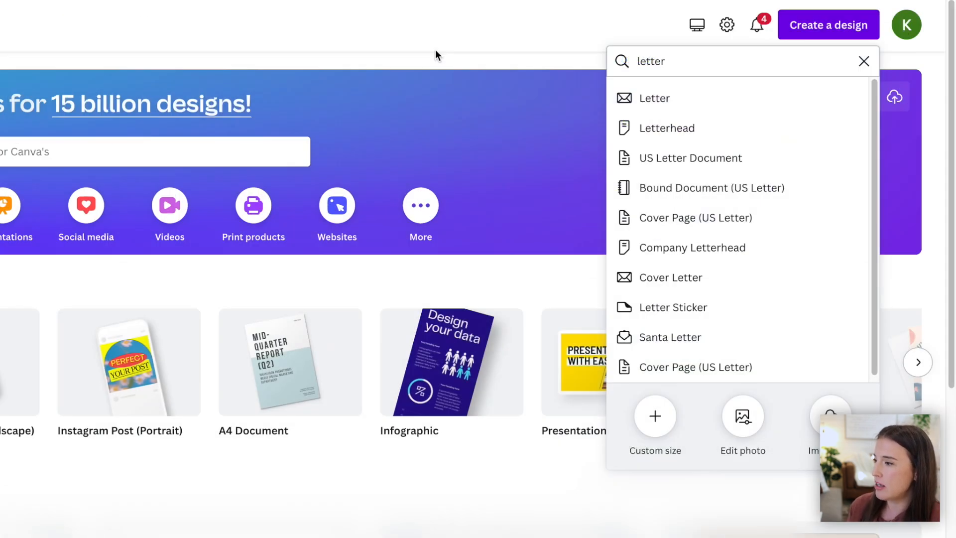
- Create a new custom-size design of 2700 × 2025 px
click(674, 423)
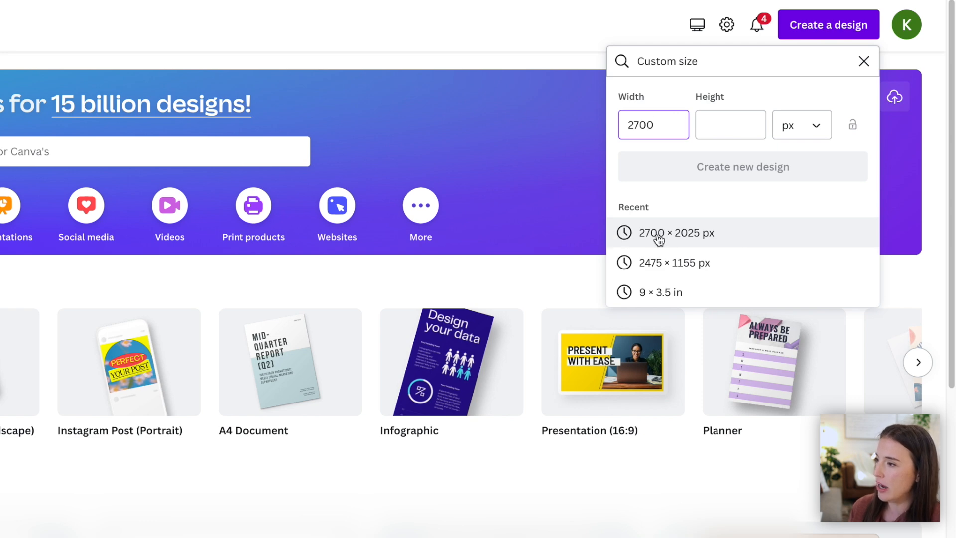
click(712, 234)
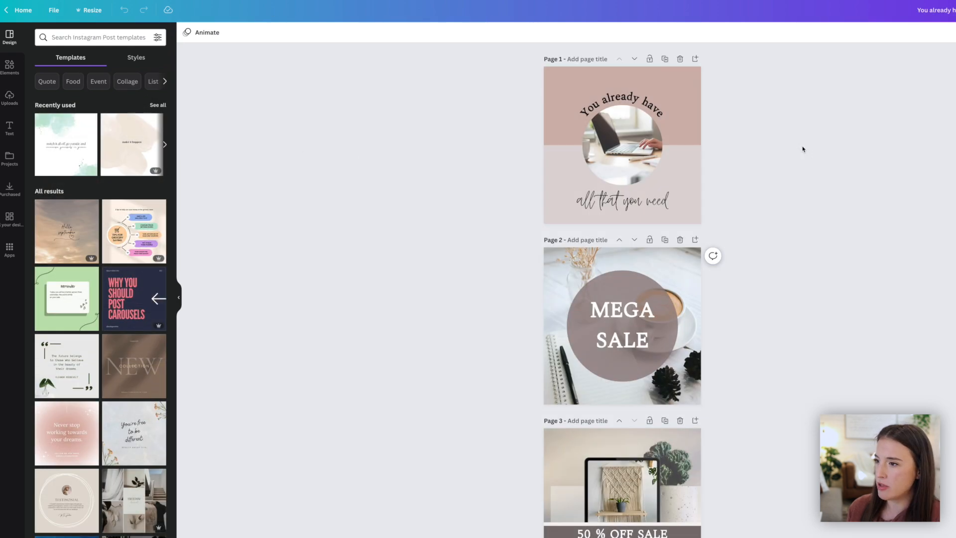
scroll(688, 299, down, 3)
scroll(805, 323, down, 1)
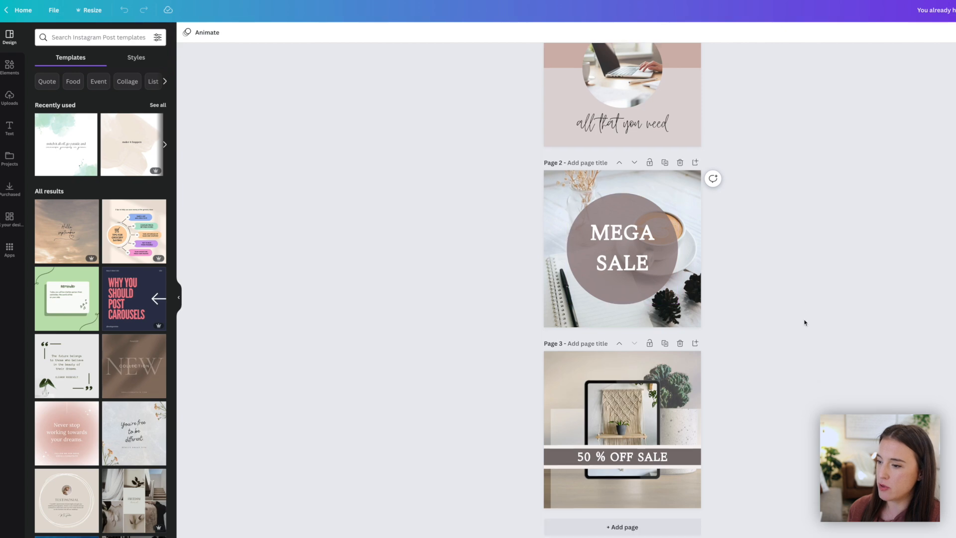
scroll(816, 266, up, 3)
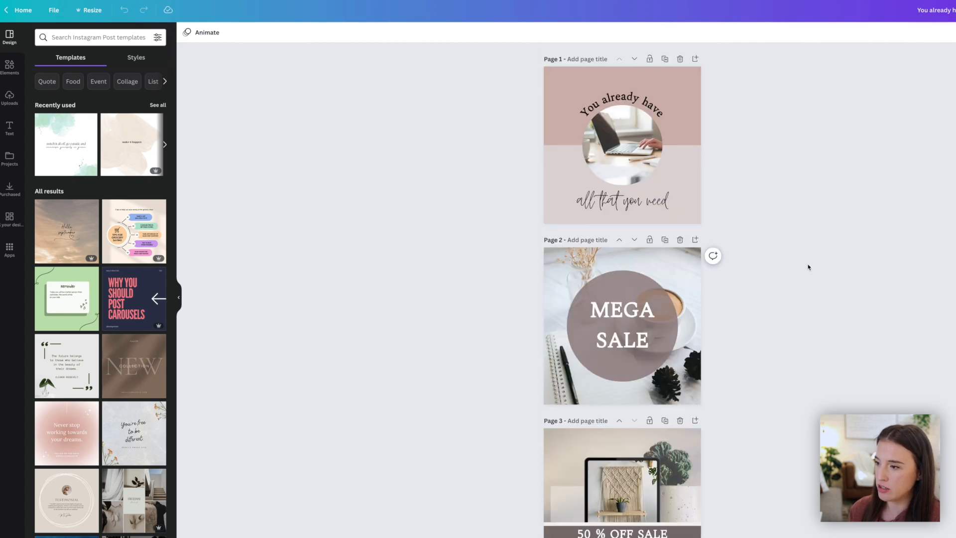
scroll(817, 255, down, 1)
scroll(818, 257, up, 1)
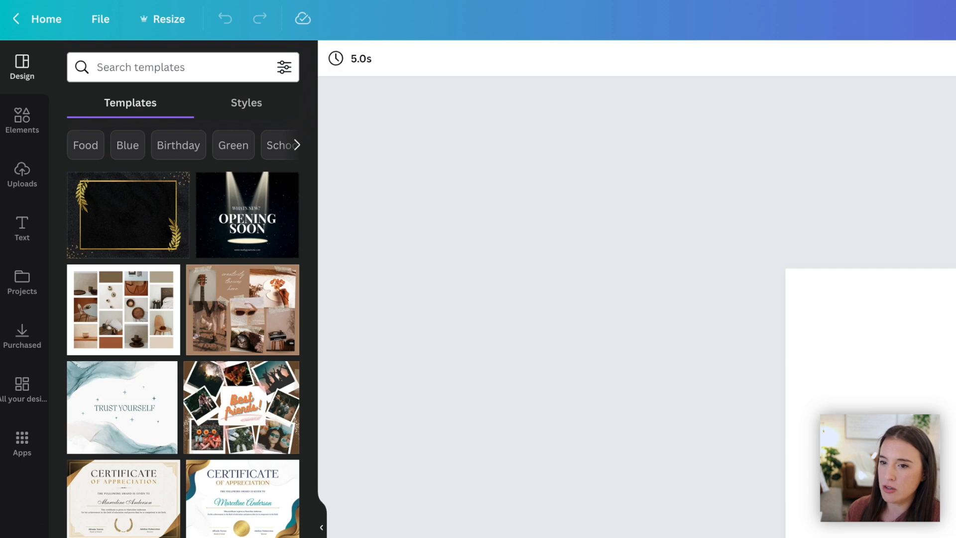
- Add the uploaded square MEGA SALE image to the blank 2700 × 2025 px page, shrunk to a thumbnail in the page's upper-left corner
click(27, 181)
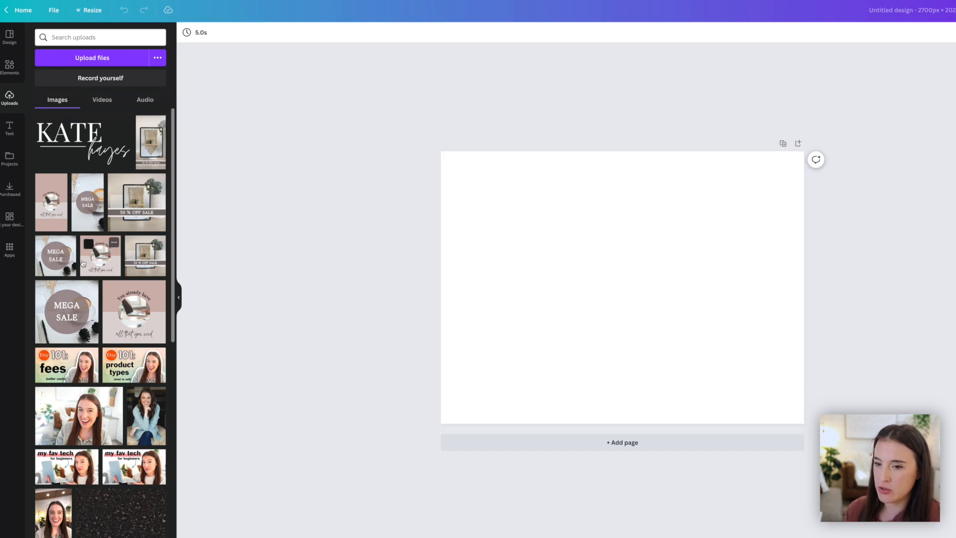
click(53, 270)
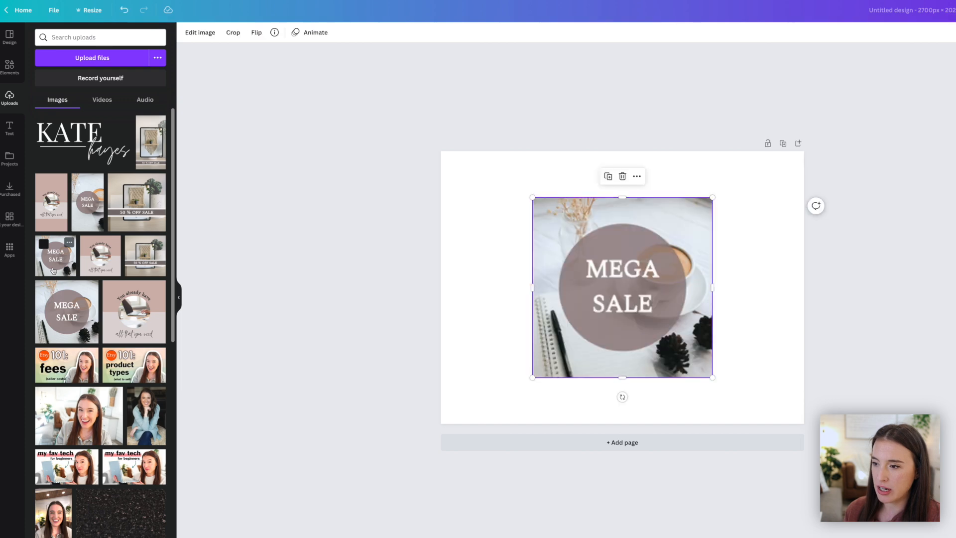
drag(712, 377, 464, 170)
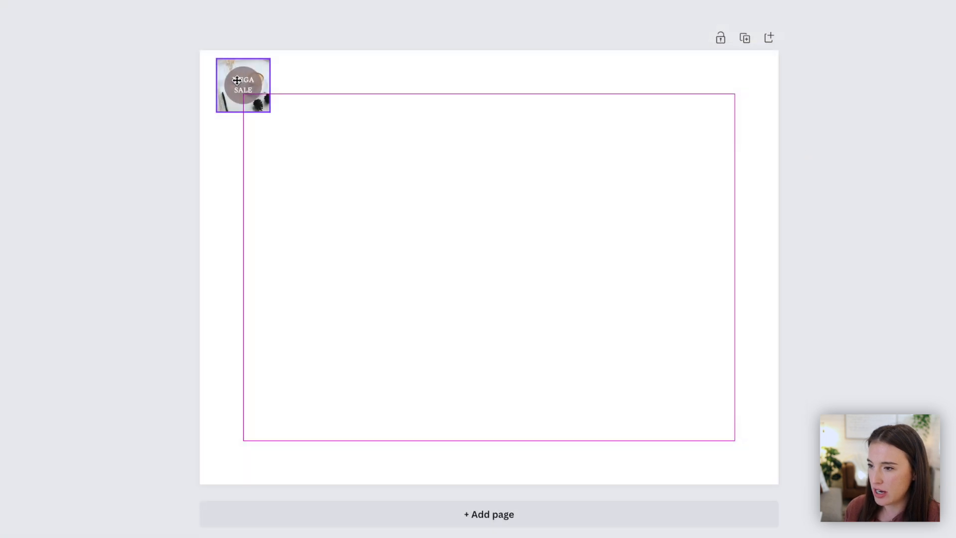
drag(237, 80, 231, 82)
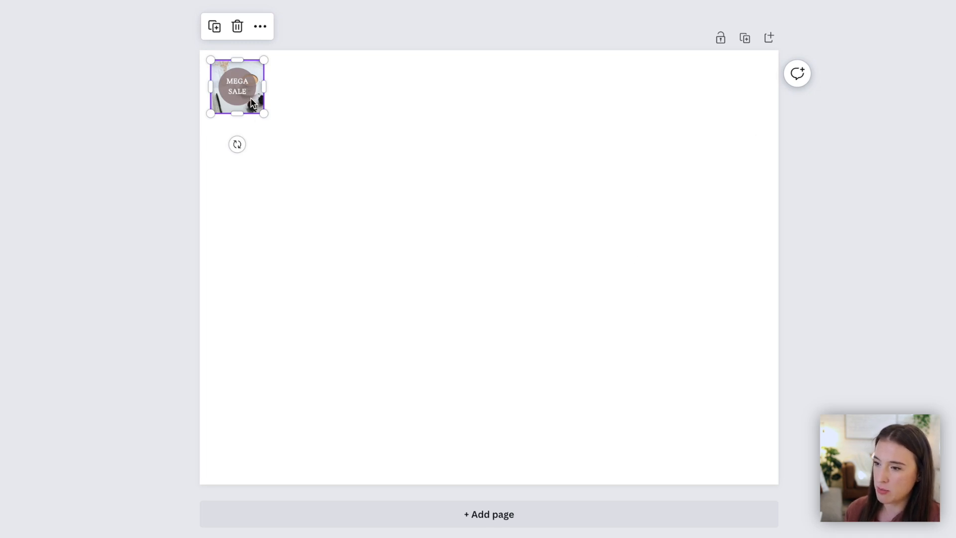
drag(249, 98, 252, 100)
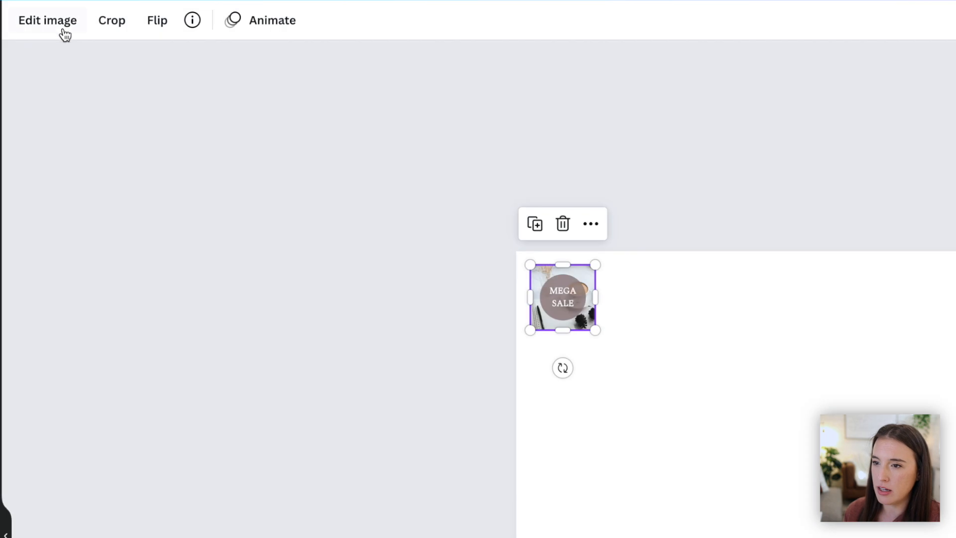
- Apply a Drop shadow to the MEGA SALE thumbnail
click(60, 28)
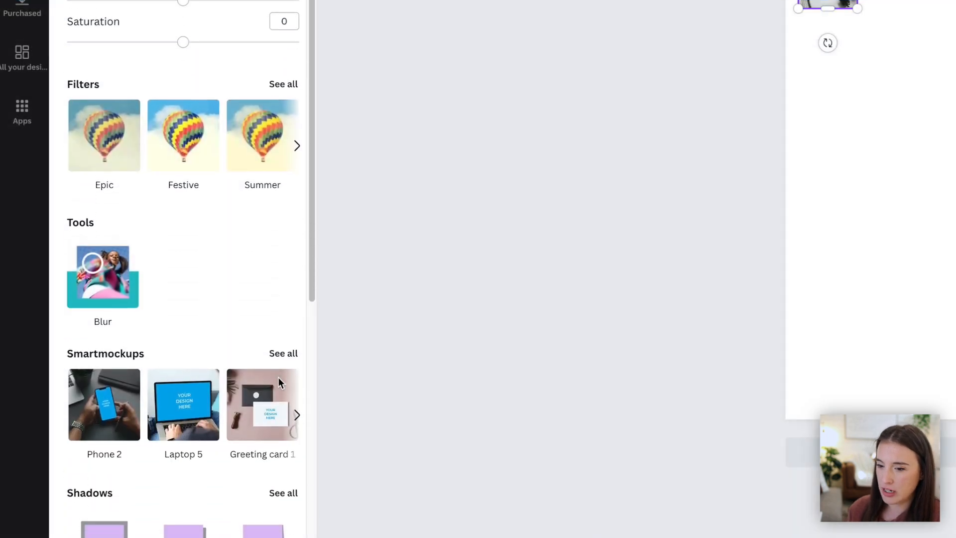
scroll(241, 429, down, 2)
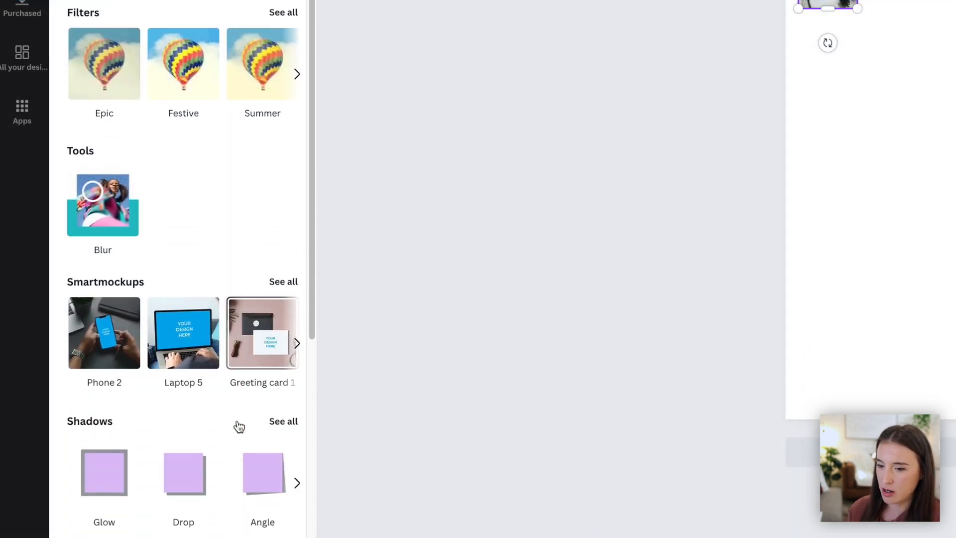
click(193, 486)
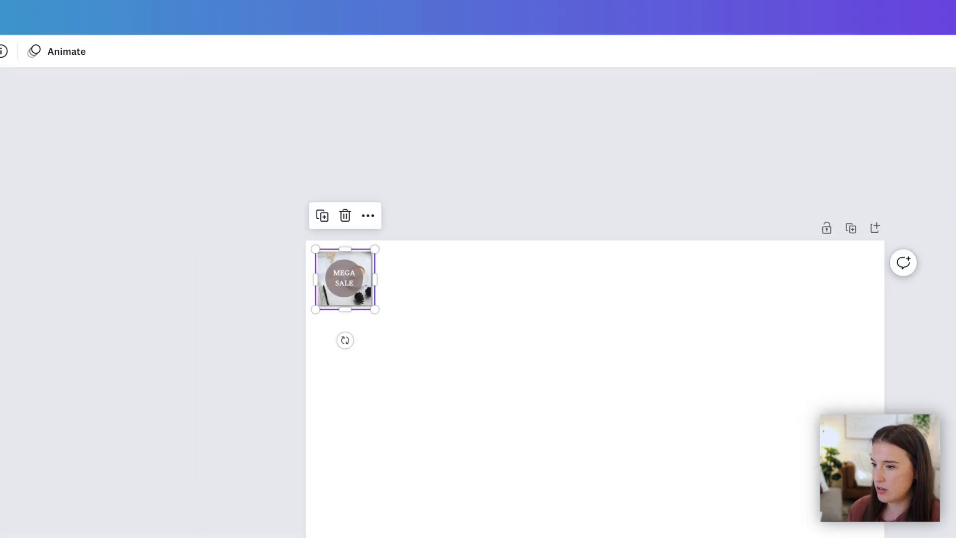
scroll(580, 356, up, 5)
click(432, 394)
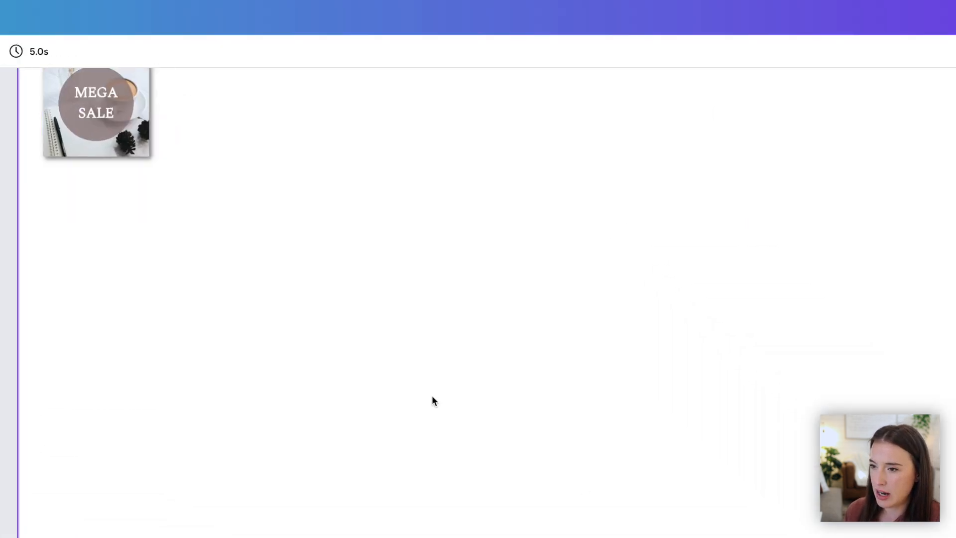
scroll(438, 406, up, 2)
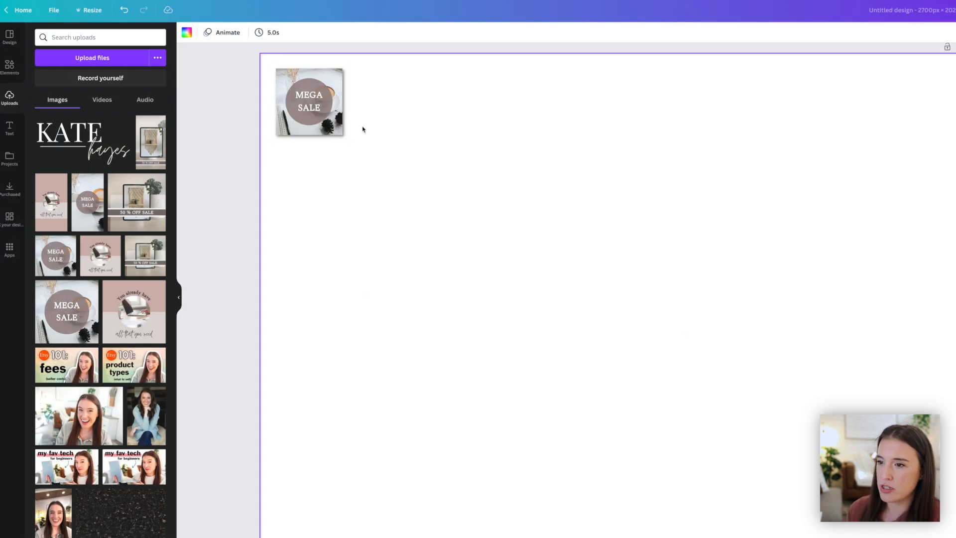
click(114, 173)
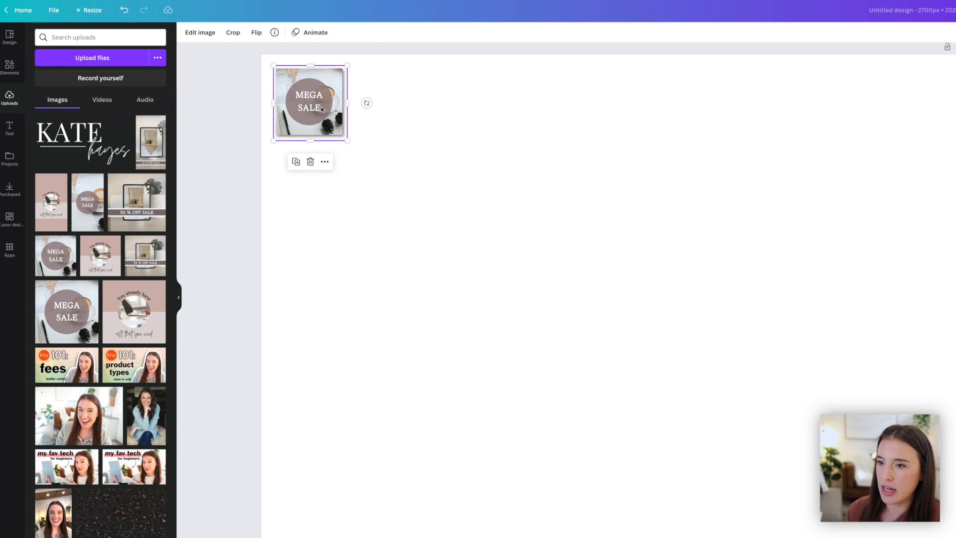
click(201, 33)
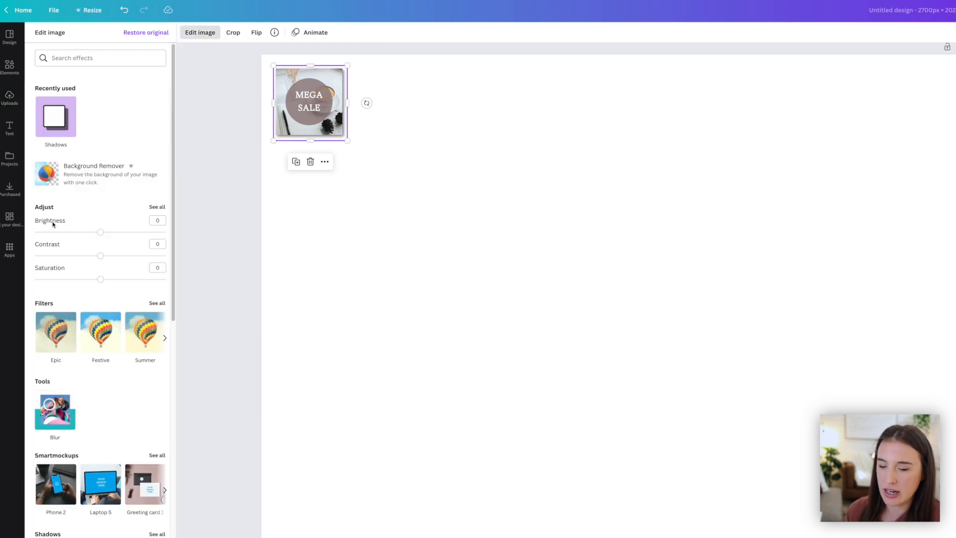
scroll(122, 273, down, 3)
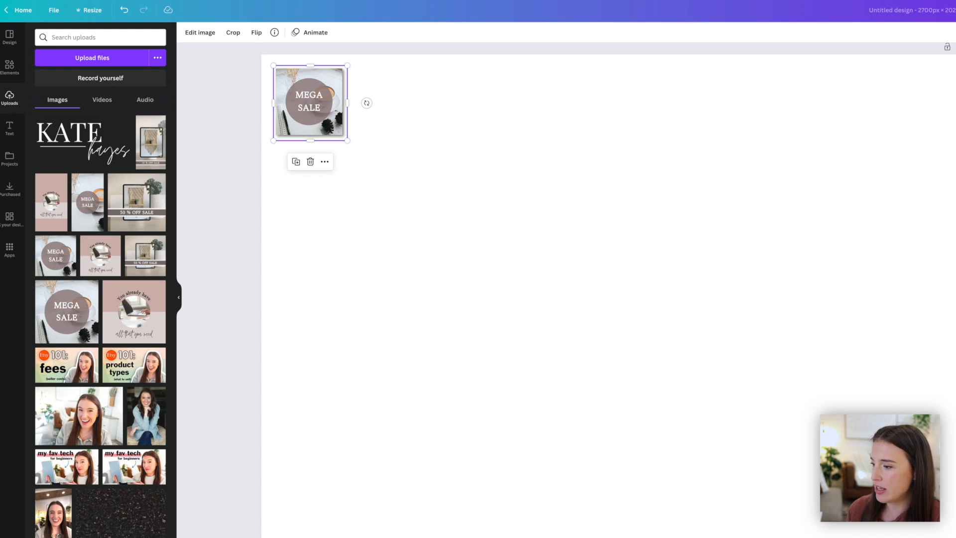
ctrl+scroll(566, 254, down, 5)
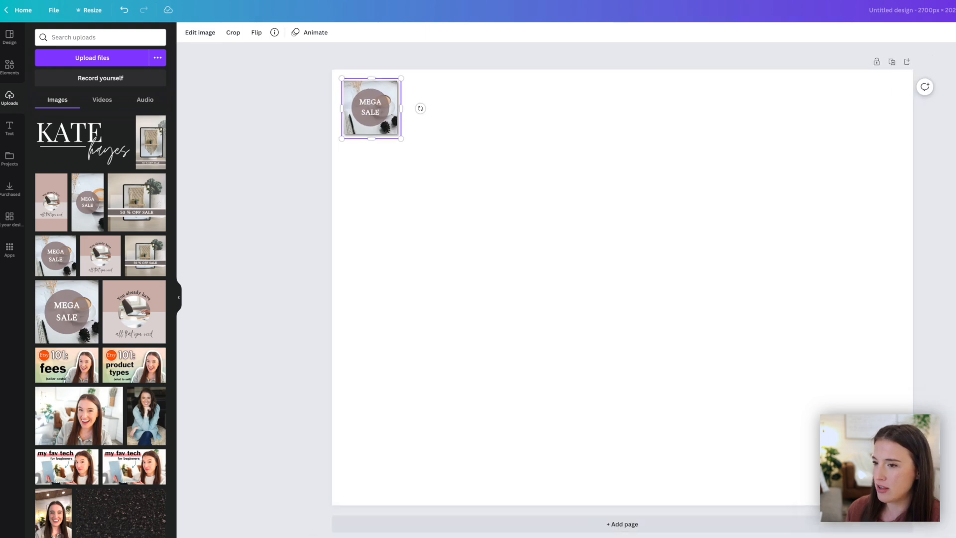
click(566, 254)
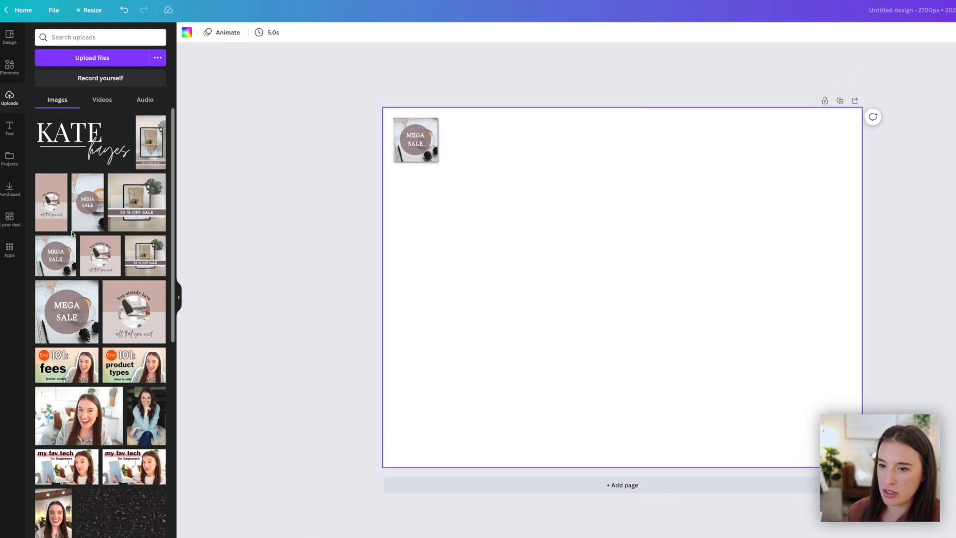
- Add the uploaded square "You already have all that you need" image, shrunk to a thumbnail beside the MEGA SALE one
drag(105, 293, 466, 345)
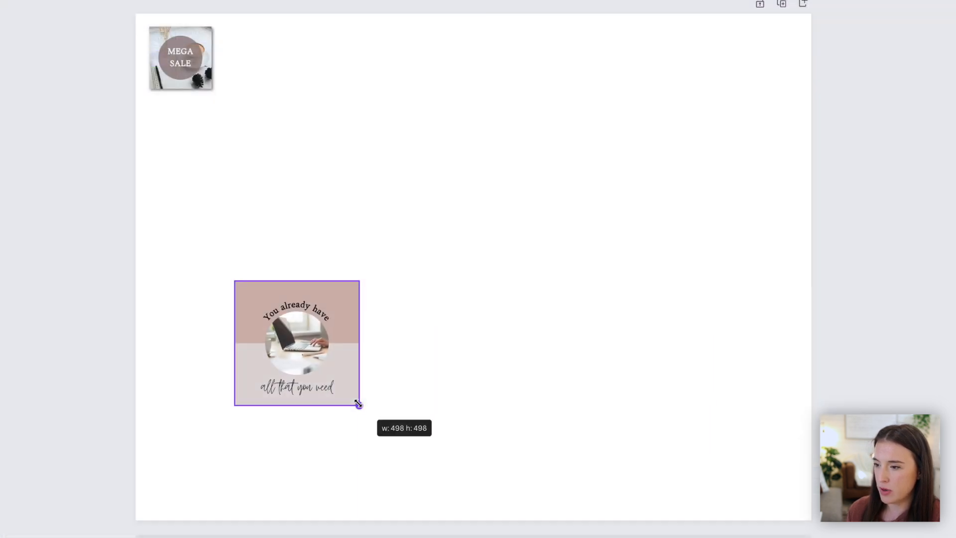
drag(358, 403, 282, 75)
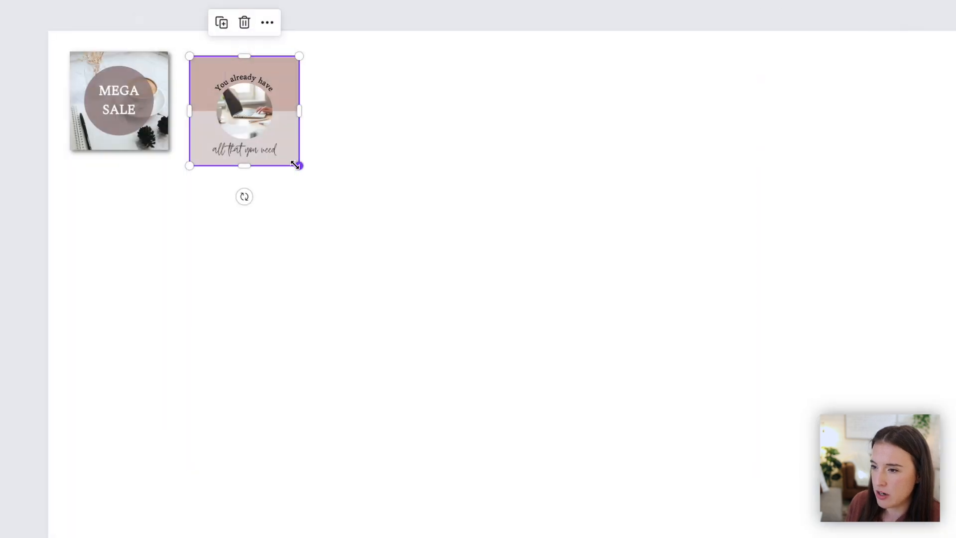
mouse_move(296, 165)
mouse_down()
mouse_move(270, 130)
mouse_move(286, 150)
mouse_up()
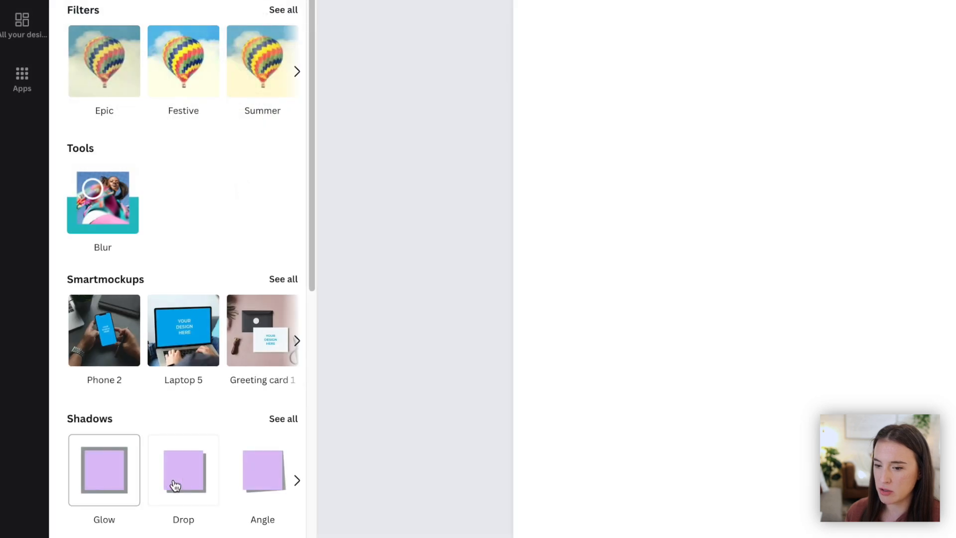
- Apply a Drop shadow to the "You already have" thumbnail and resize it and MEGA SALE towards a matching size
click(183, 478)
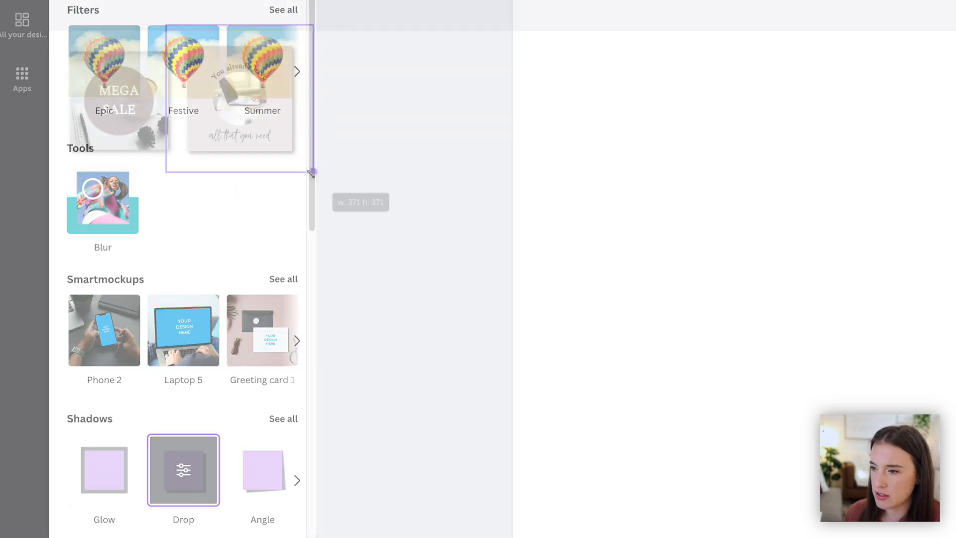
drag(324, 178, 317, 171)
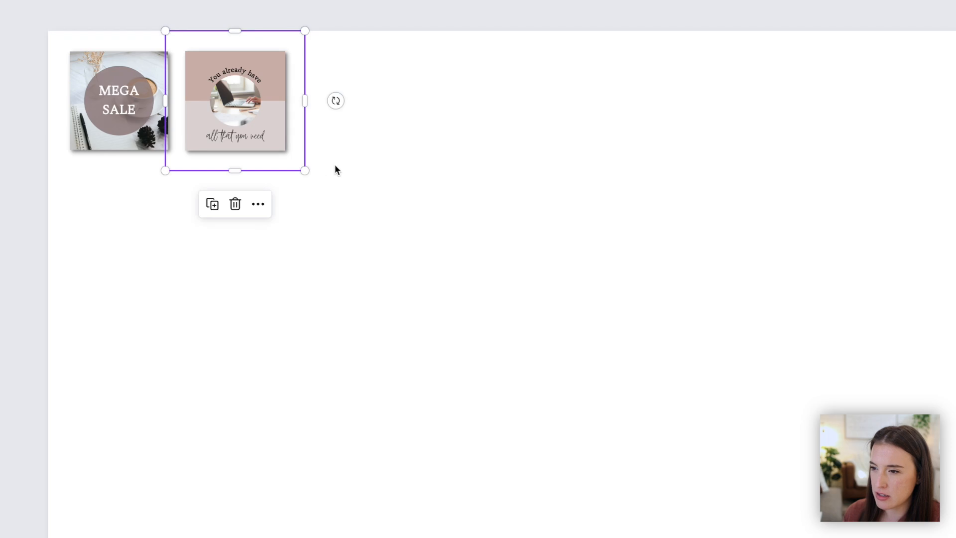
click(149, 137)
drag(176, 152, 175, 149)
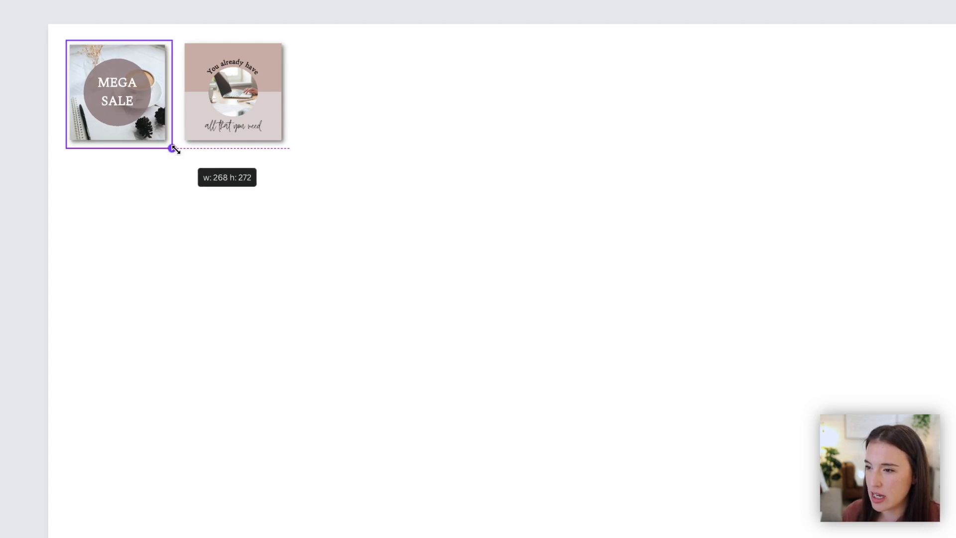
drag(175, 149, 175, 149)
click(287, 116)
mouse_move(284, 144)
mouse_down()
mouse_move(294, 154)
mouse_move(289, 148)
mouse_up()
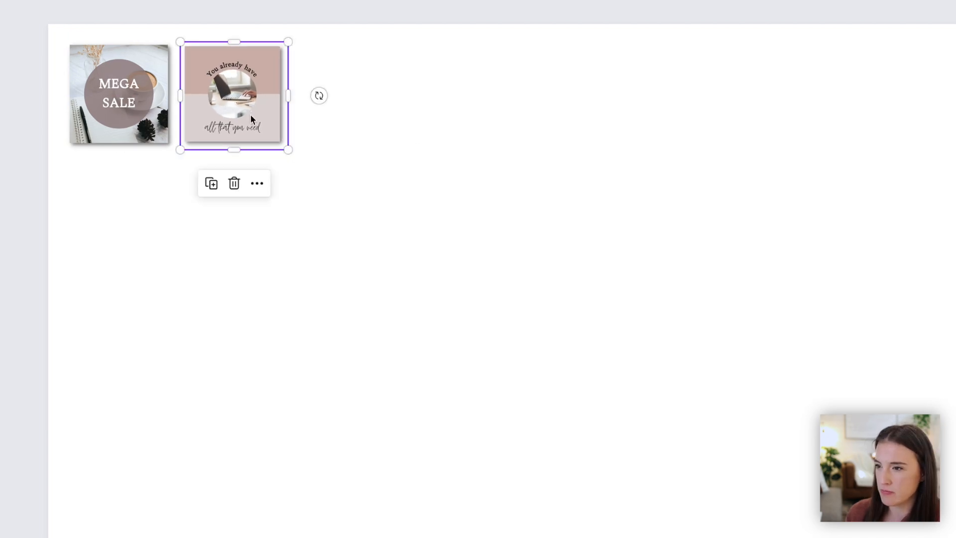
click(413, 132)
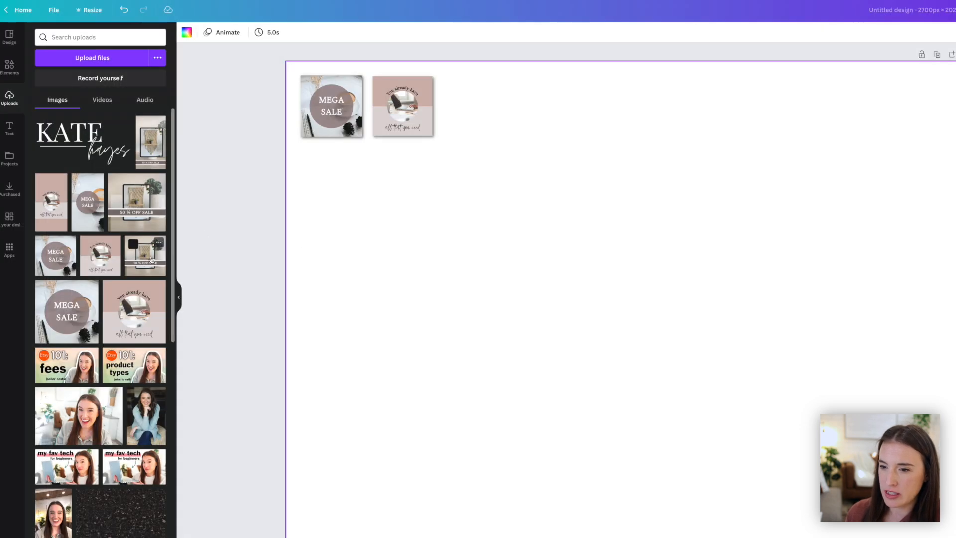
- Add the uploaded square 50 % OFF SALE image, shrunk to a thumbnail as the third in the row
click(149, 260)
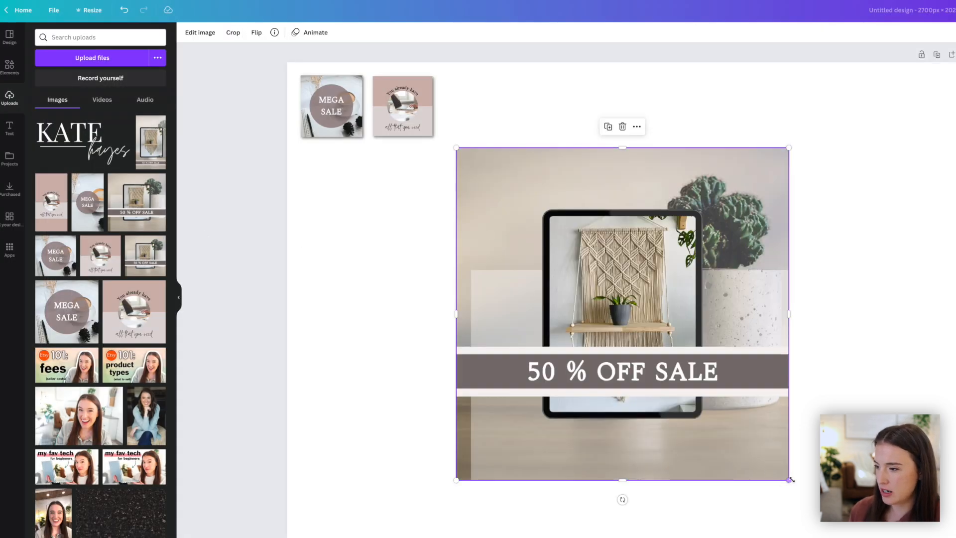
drag(786, 478, 626, 336)
drag(588, 299, 583, 284)
drag(633, 314, 494, 139)
- Apply a Drop shadow to the 50 % OFF SALE thumbnail and scale it down
click(212, 35)
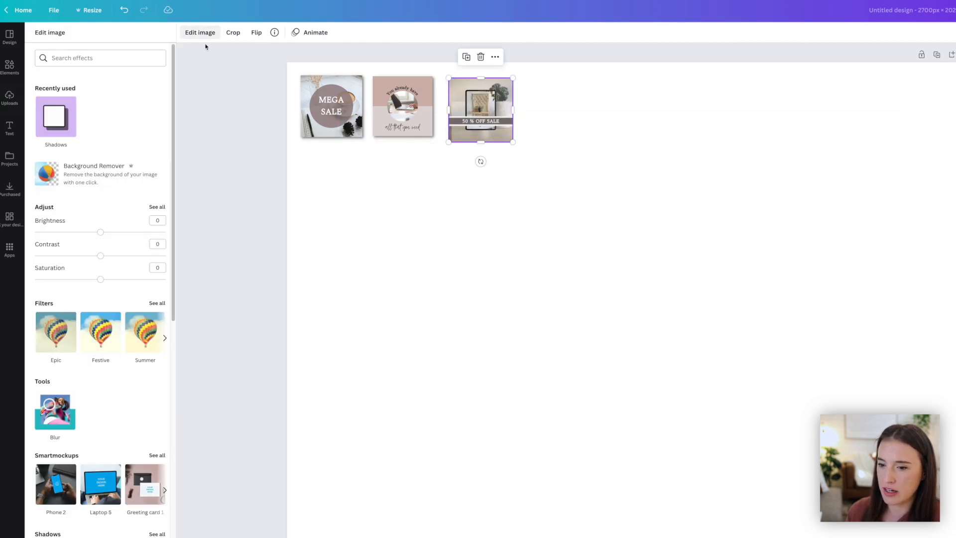
scroll(99, 398, down, 2)
click(100, 495)
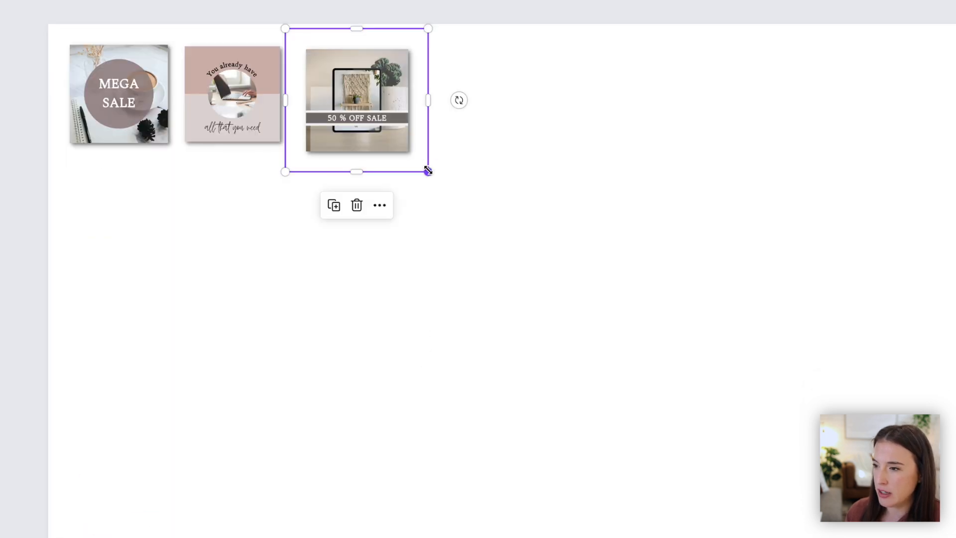
drag(524, 153, 520, 148)
drag(421, 162, 387, 137)
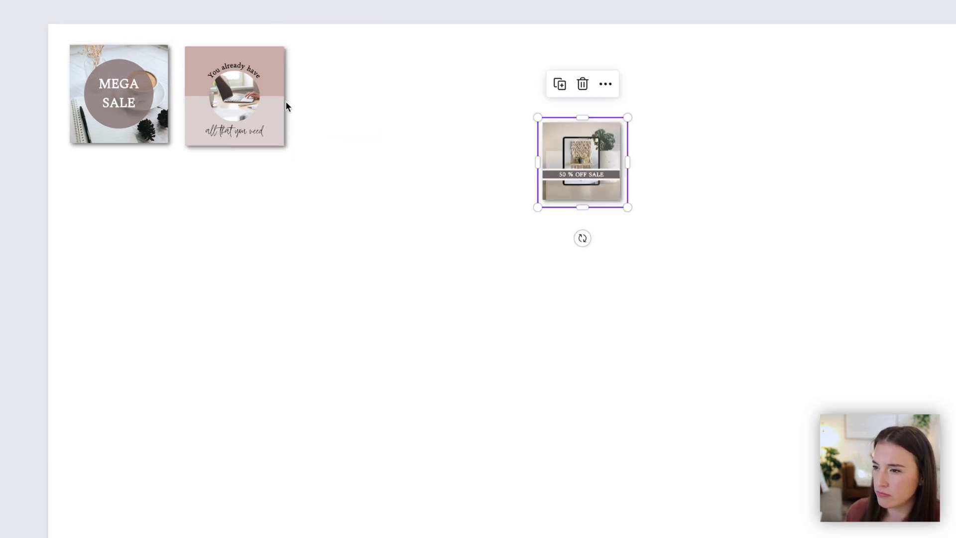
- Resize the second and third thumbnails to match MEGA SALE and align all three in an evenly spaced row
click(285, 101)
drag(284, 145, 290, 150)
click(342, 117)
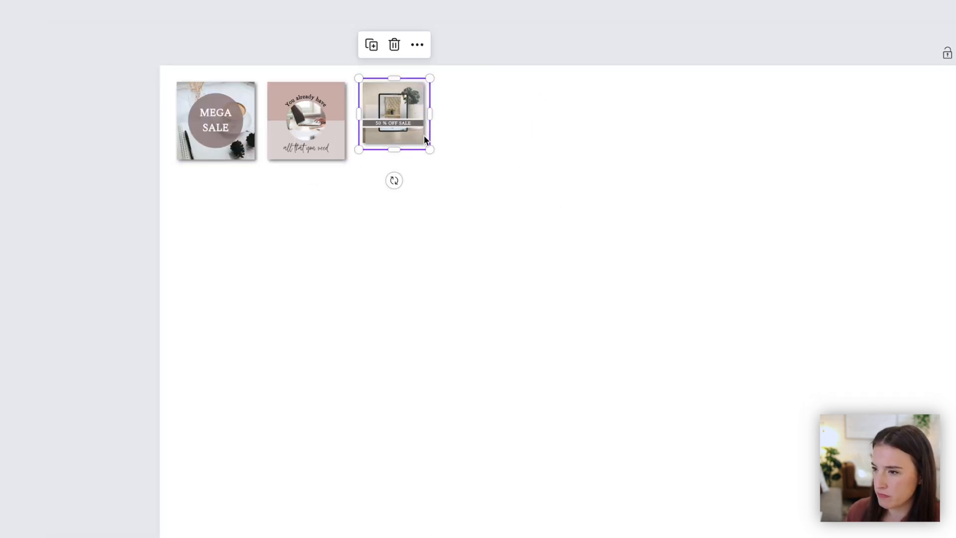
drag(432, 151, 440, 173)
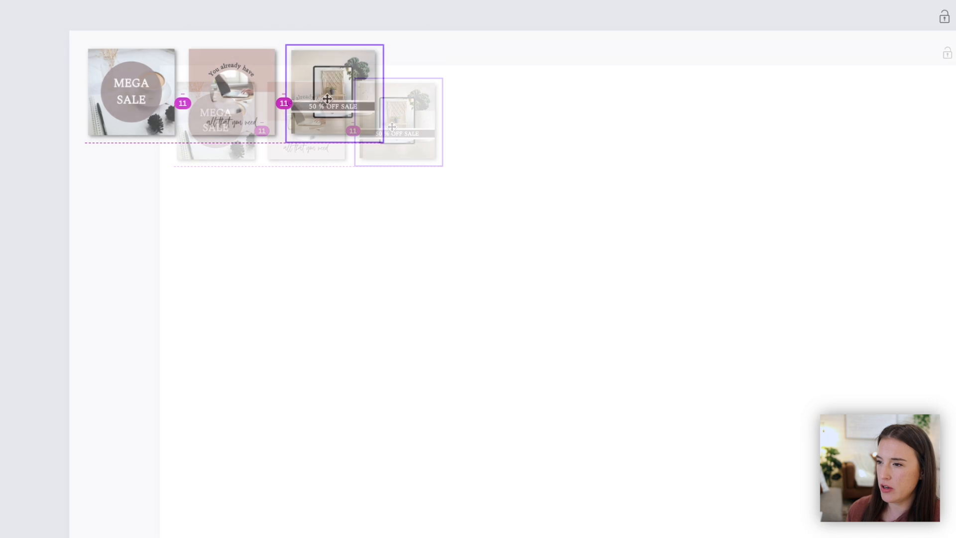
drag(396, 124, 392, 127)
mouse_move(328, 99)
mouse_down()
mouse_move(386, 105)
mouse_move(330, 100)
mouse_up()
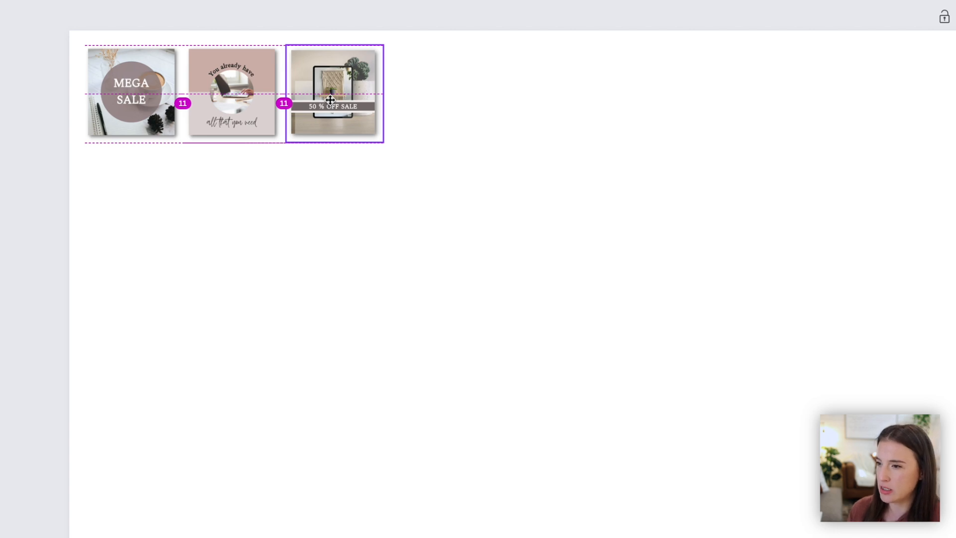
drag(330, 100, 330, 100)
- Group the three thumbnails in the row
click(393, 133)
drag(399, 97, 140, 94)
key(ctrl+g)
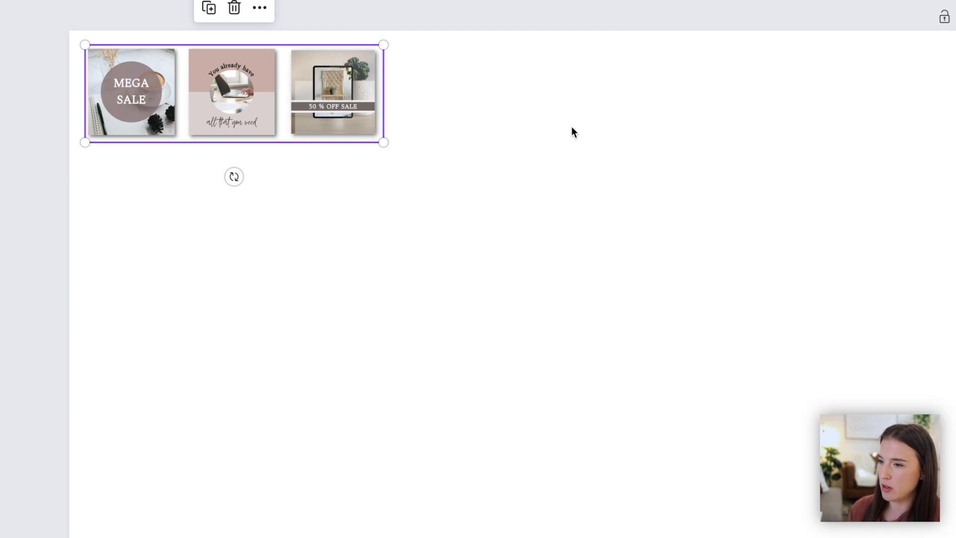
- Duplicate the three-thumbnail group twice and line up the copies beside it to span the page width
click(333, 103)
right_click(354, 132)
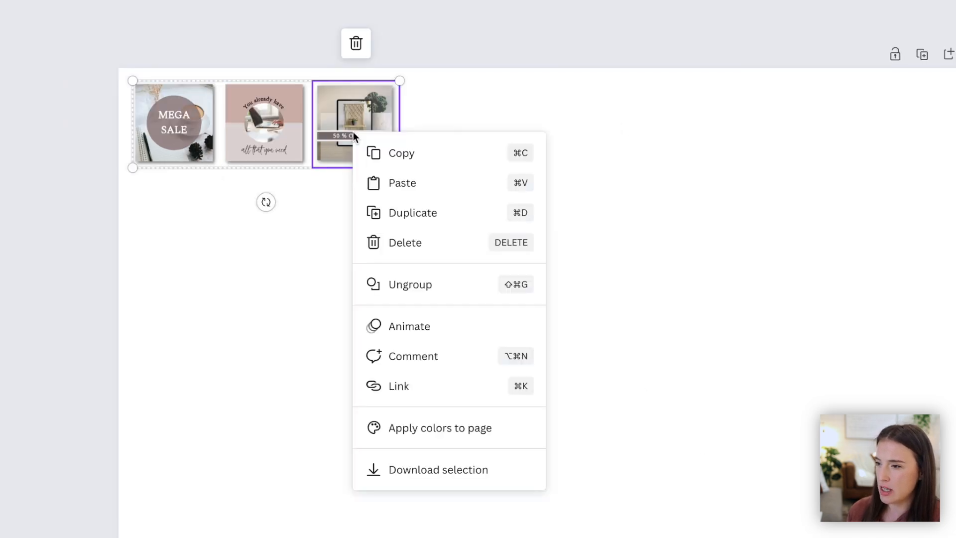
click(425, 216)
drag(281, 143, 284, 229)
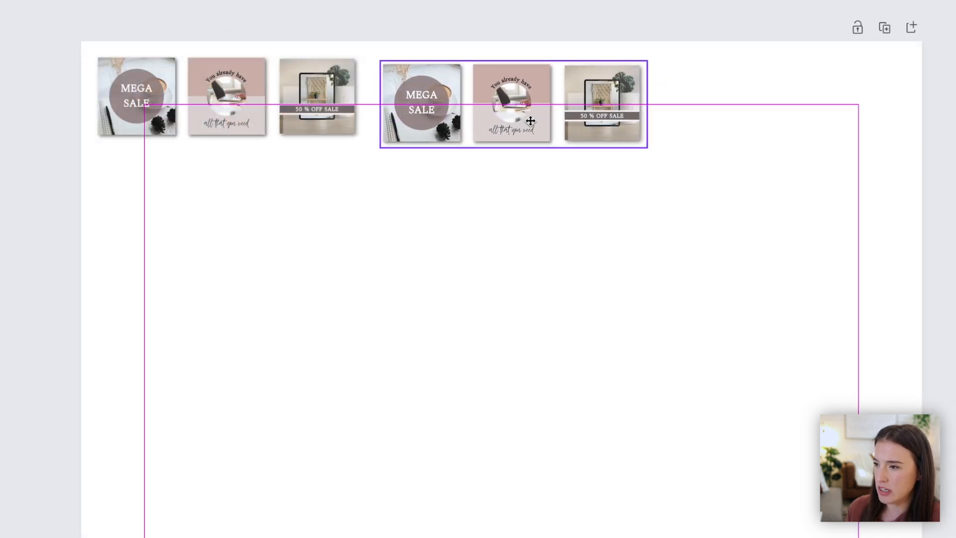
drag(530, 121, 824, 105)
right_click(594, 97)
click(664, 180)
click(806, 223)
- Group the three sets into a single row of nine thumbnails
drag(844, 145, 241, 95)
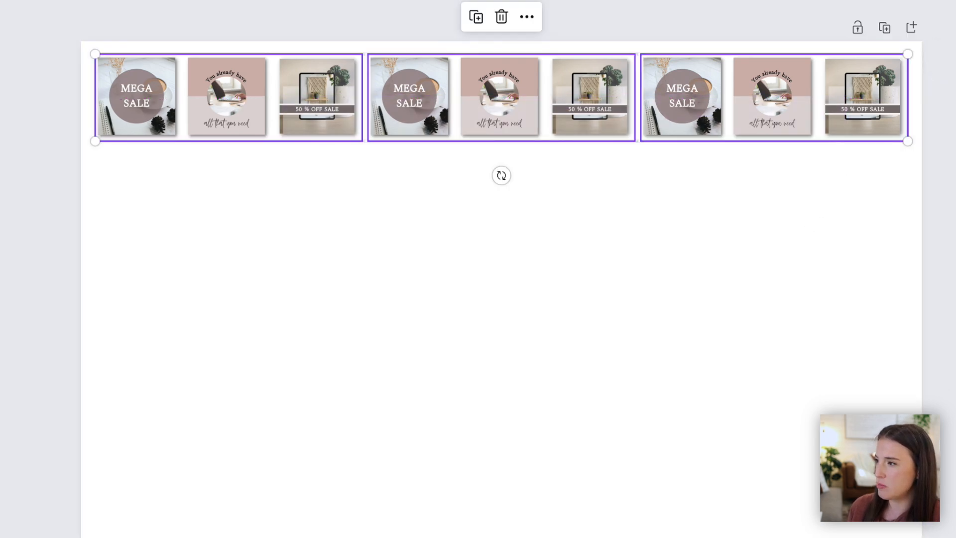
key(ctrl+g)
click(691, 247)
- Duplicate the nine-thumbnail row and stack the copies evenly below it until seven rows fill the page
double_click(563, 115)
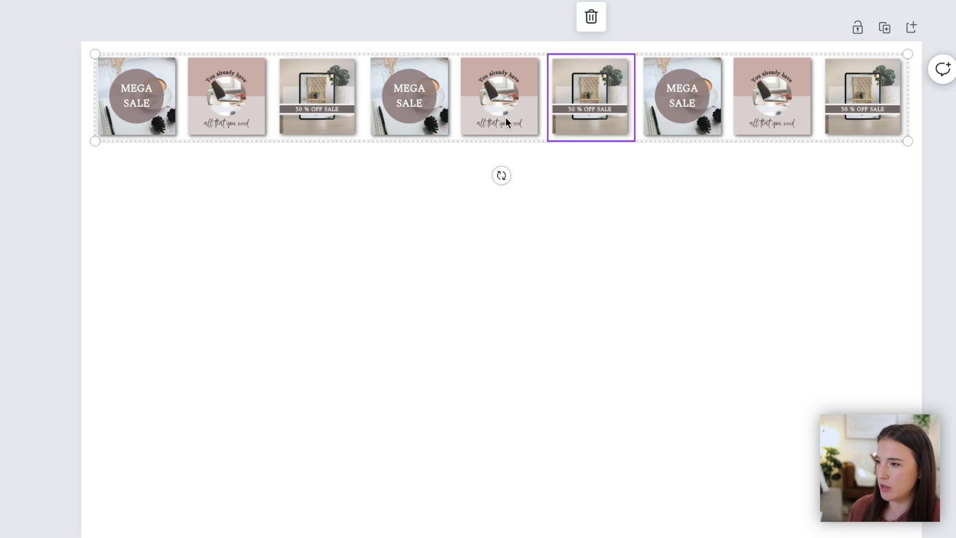
right_click(593, 101)
click(662, 180)
drag(503, 111, 502, 294)
key(ctrl+d)
key(ctrl+d)
drag(508, 362, 507, 362)
right_click(505, 363)
click(525, 443)
drag(501, 450, 502, 451)
right_click(502, 451)
click(528, 531)
drag(445, 527, 444, 524)
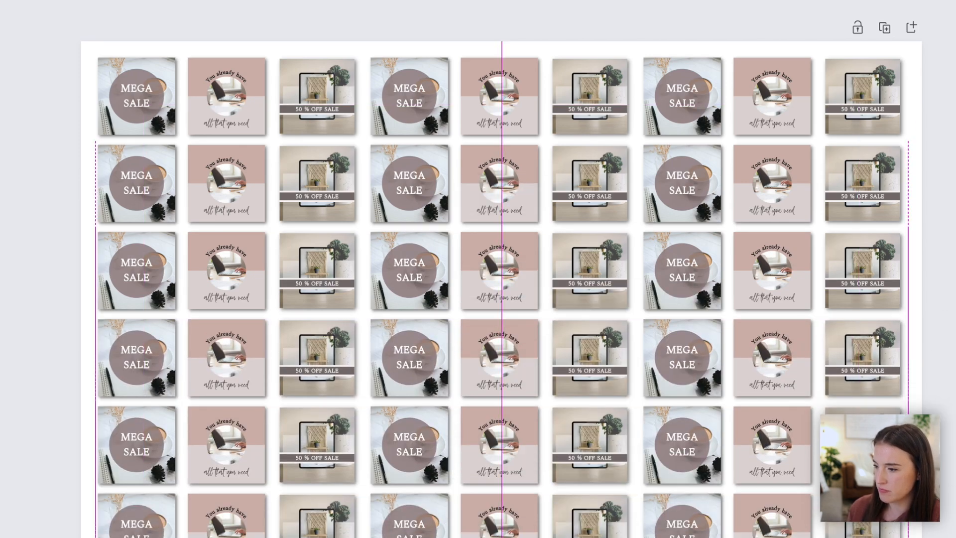
- Group all seven rows into one grid and centre it vertically on the page
key(ctrl+minus)
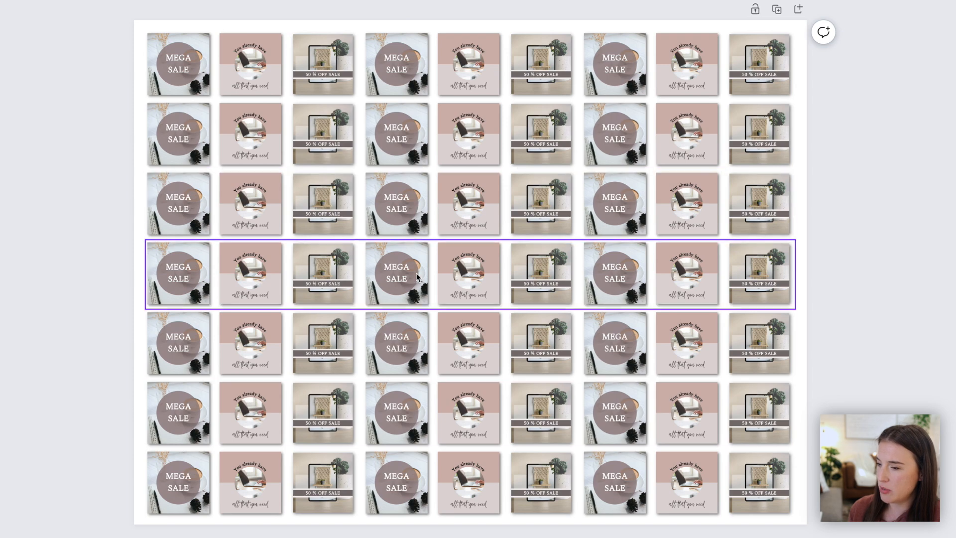
drag(804, 523, 168, 35)
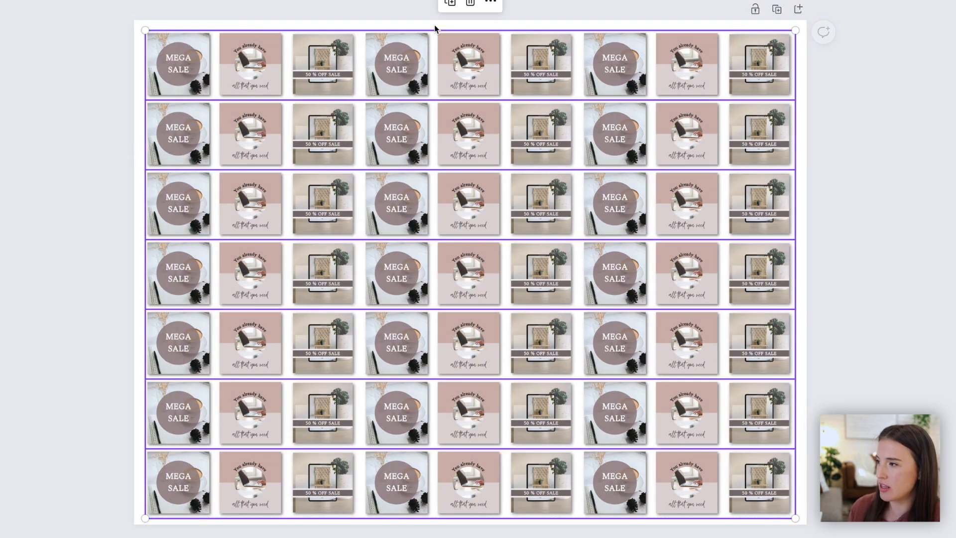
click(702, 61)
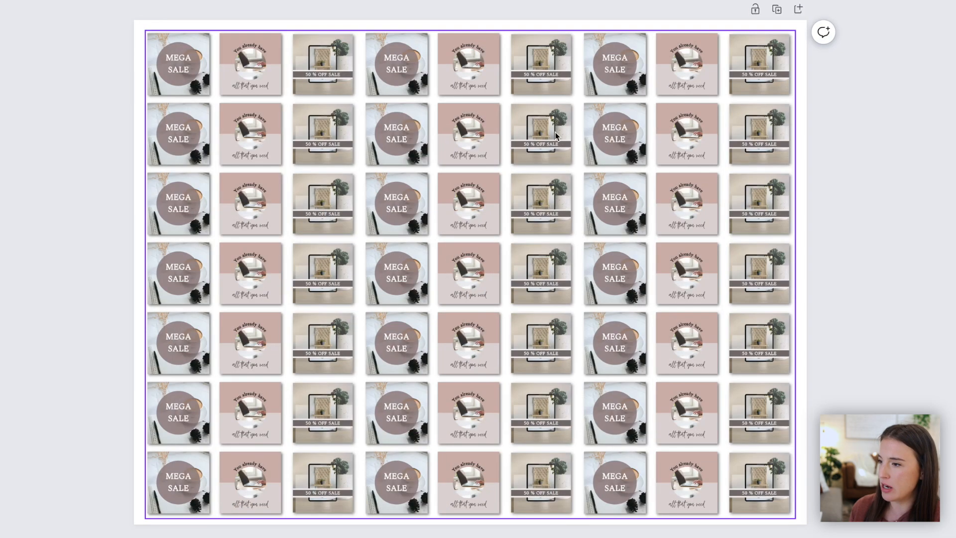
mouse_move(254, 327)
mouse_down()
mouse_move(173, 390)
mouse_move(258, 352)
mouse_move(264, 331)
mouse_up()
drag(562, 137, 554, 133)
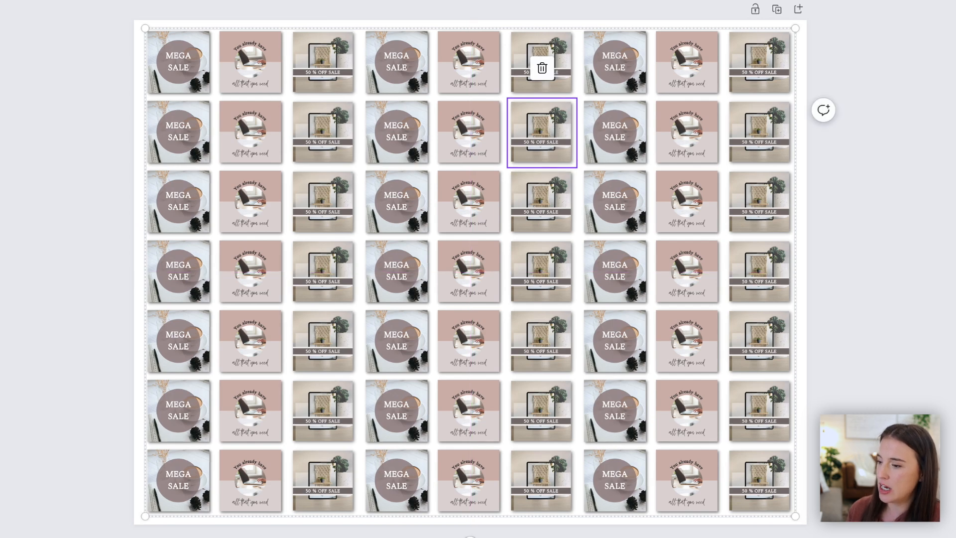
- Rotate the thumbnail grid counterclockwise to a diagonal and enlarge and reposition it until it covers the whole page
drag(471, 537, 542, 533)
drag(91, 122, 0, 79)
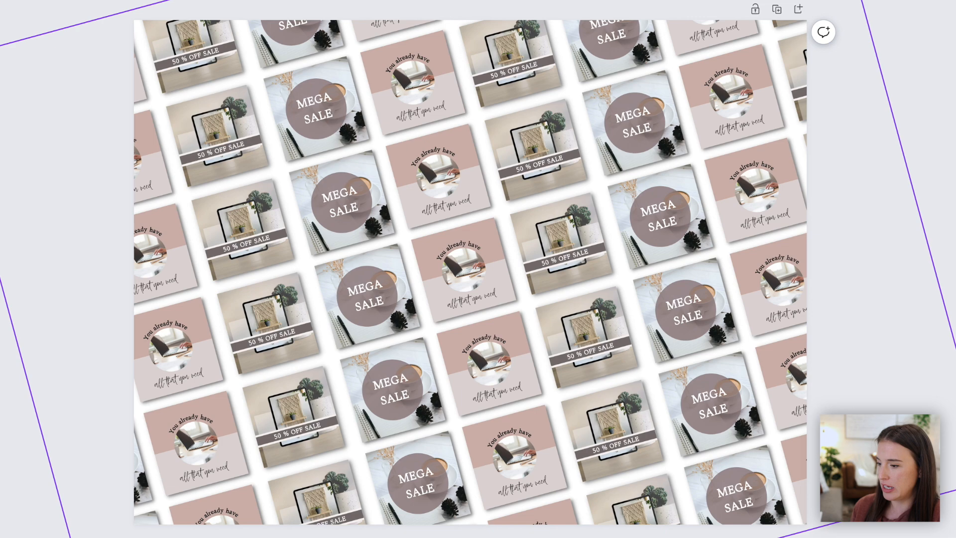
drag(133, 241, 133, 279)
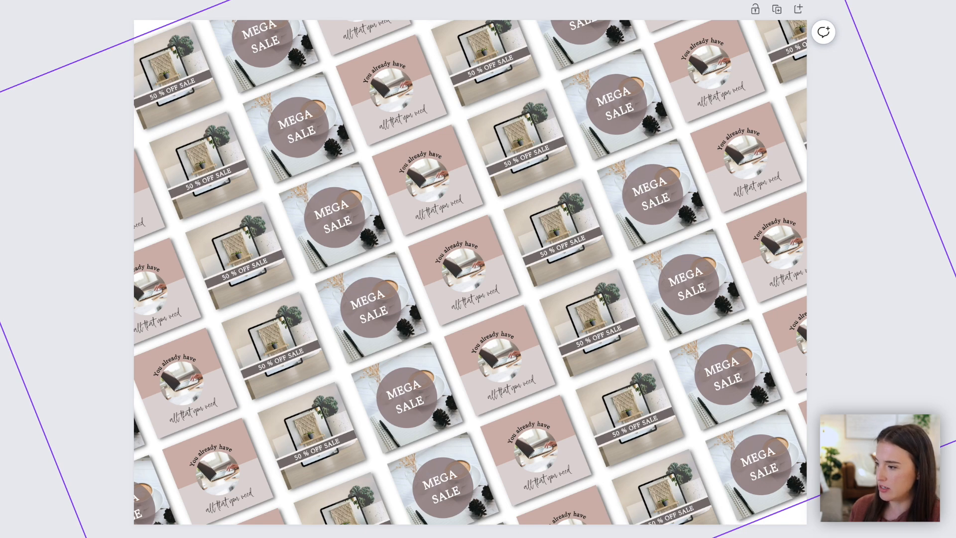
drag(955, 418, 955, 428)
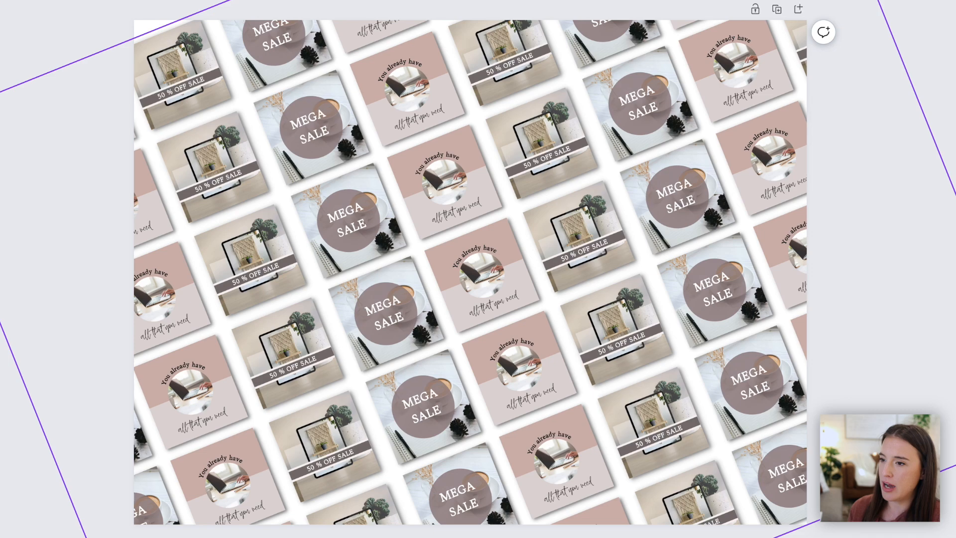
scroll(470, 272, down, 1)
drag(0, 122, 0, 112)
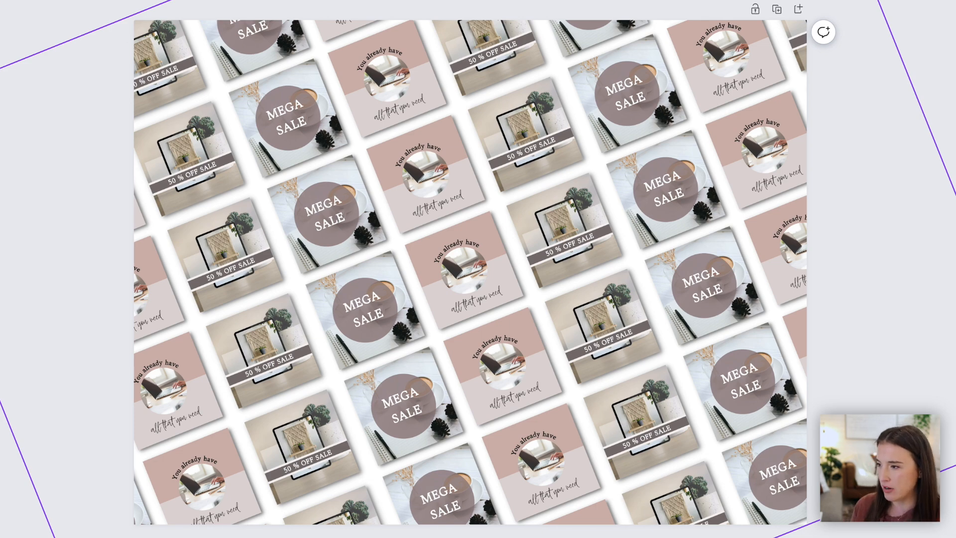
click(897, 129)
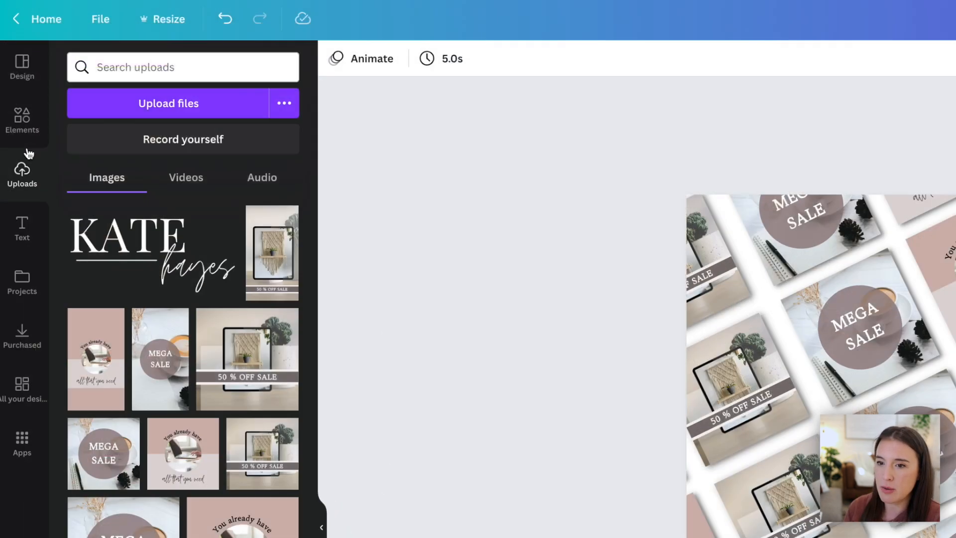
- Add a square shape, stretch it into a band across the page's full width below the middle, and colour it dark taupe
click(10, 67)
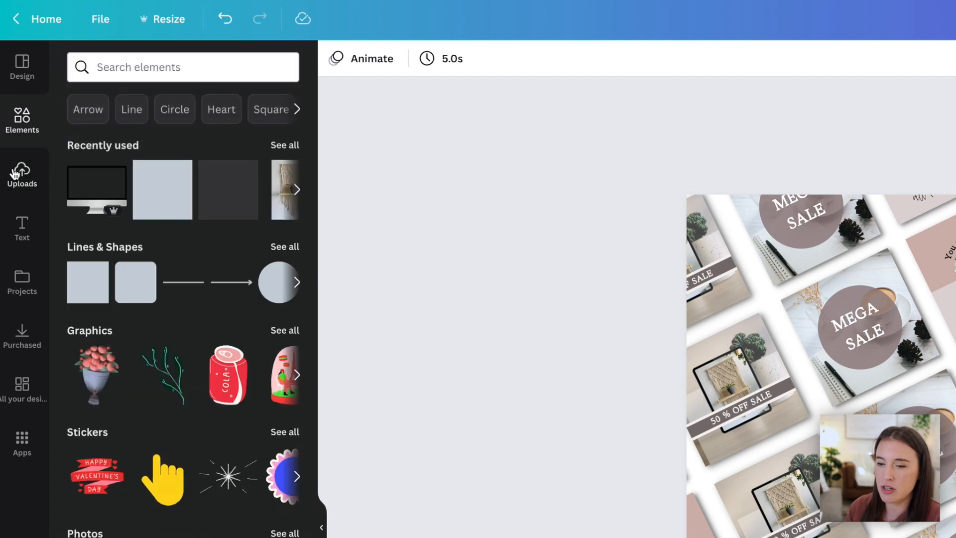
click(89, 282)
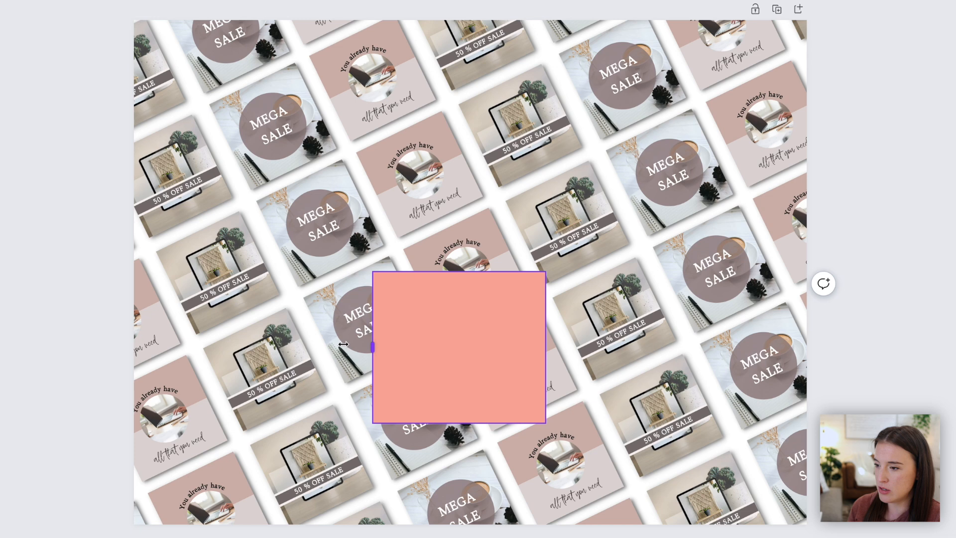
drag(343, 344, 134, 347)
drag(546, 347, 807, 347)
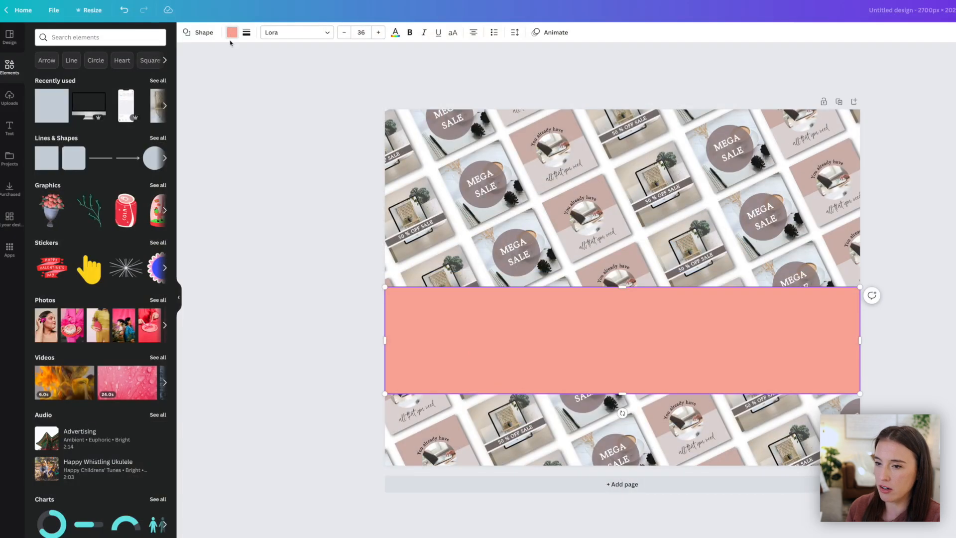
click(232, 32)
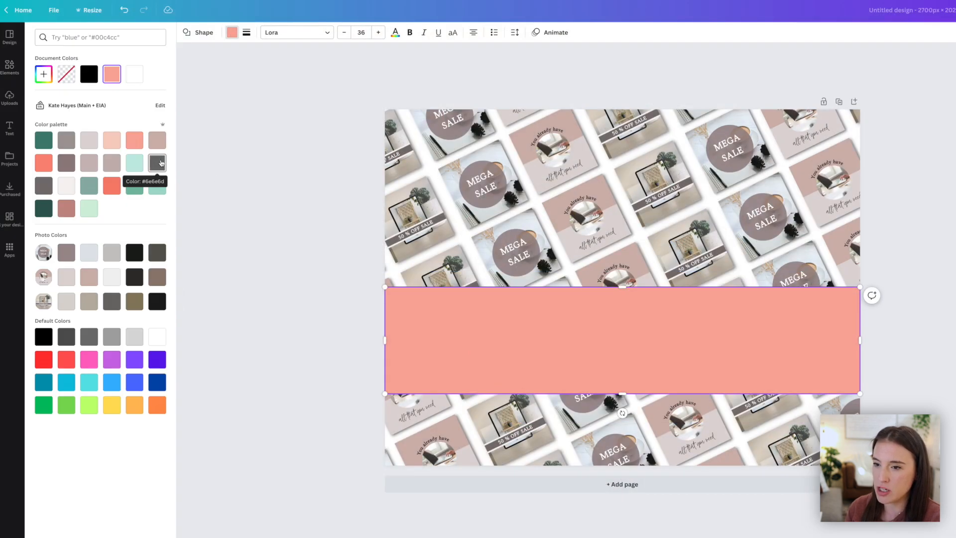
click(43, 185)
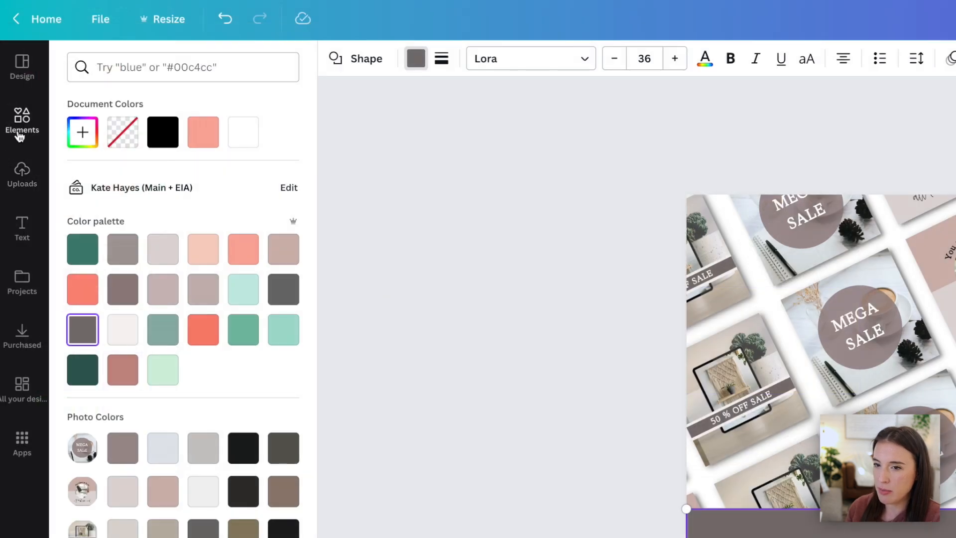
- Add a circle, enlarge and centre it on the band's upper edge, and colour it pale off-white
click(19, 135)
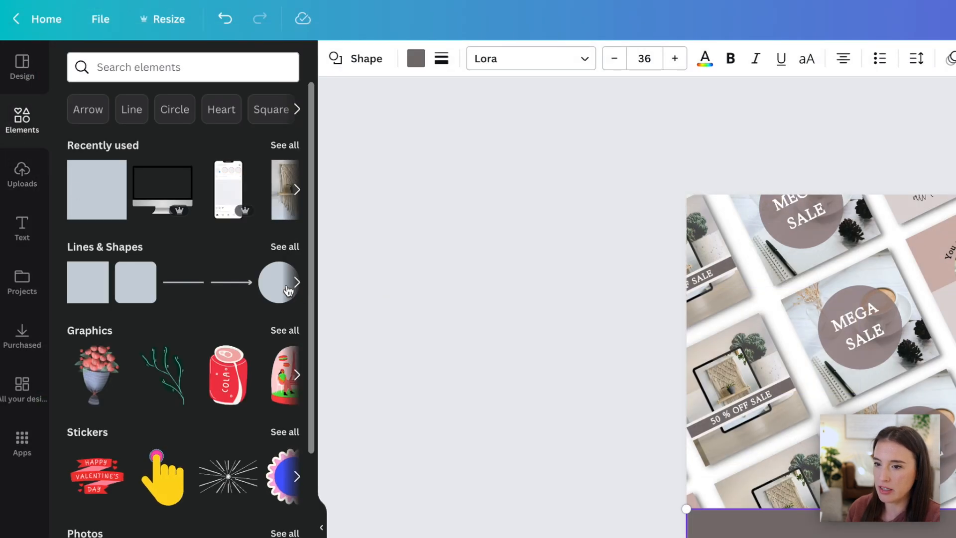
click(270, 293)
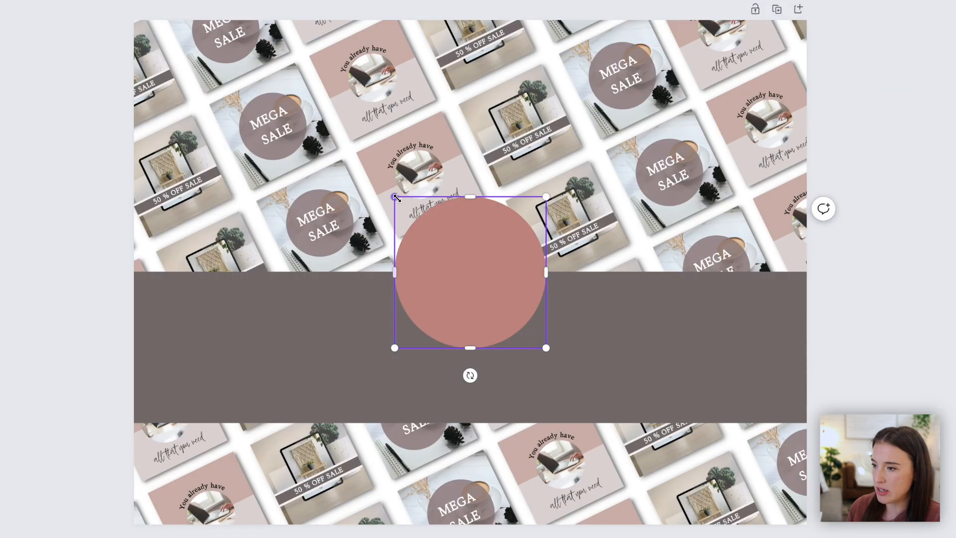
drag(366, 171, 351, 153)
drag(447, 321, 471, 347)
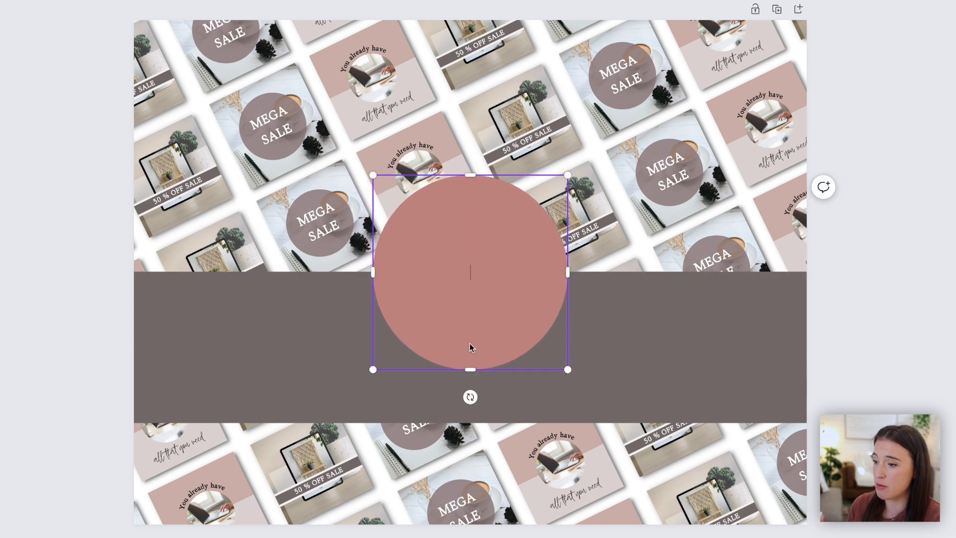
double_click(549, 259)
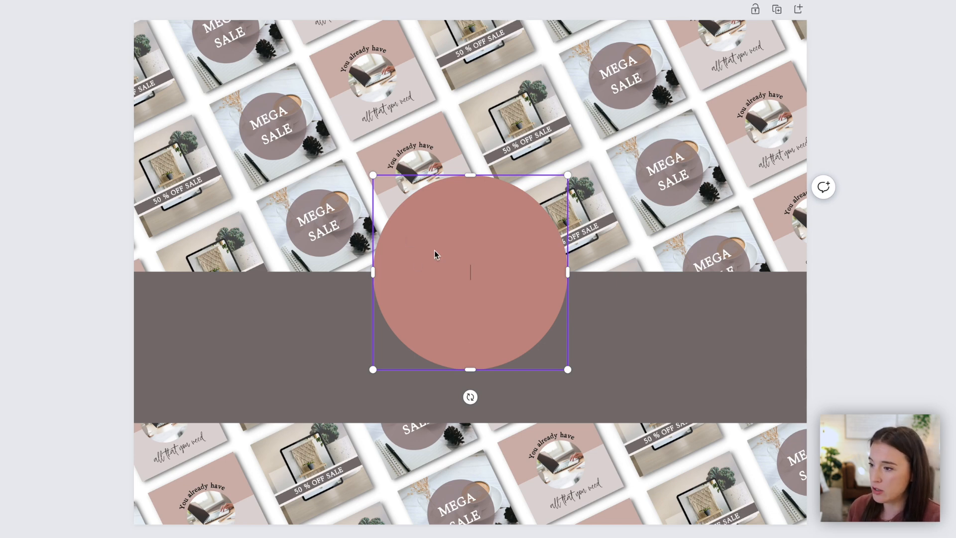
drag(568, 369, 504, 324)
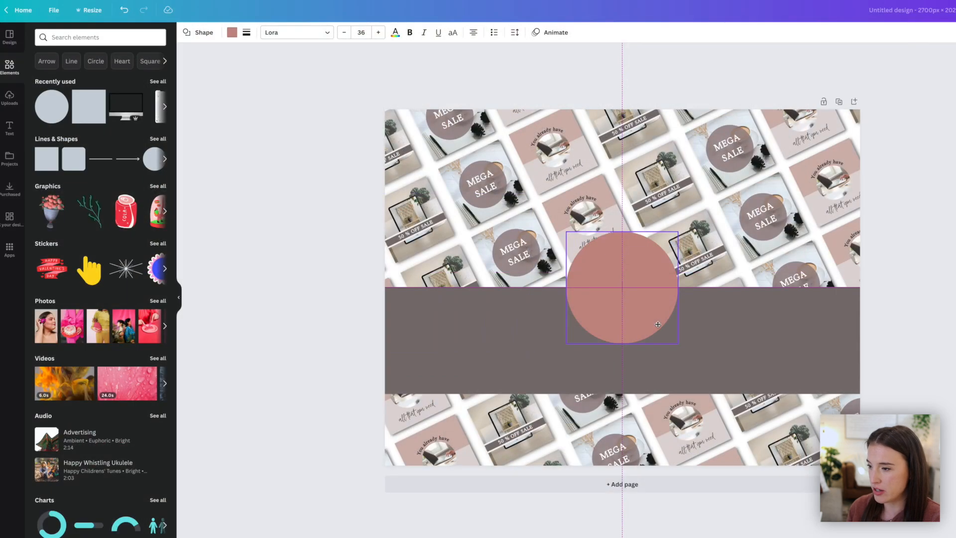
click(231, 33)
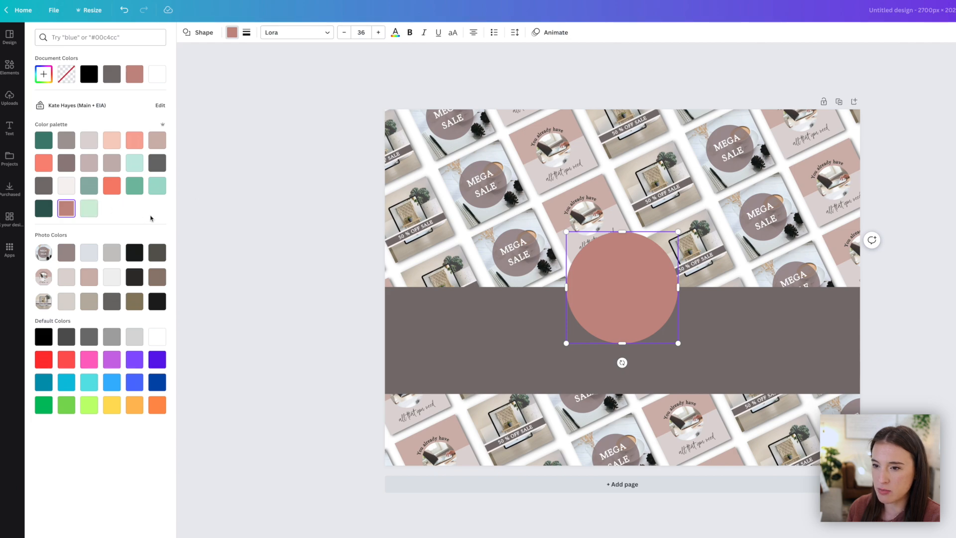
click(112, 185)
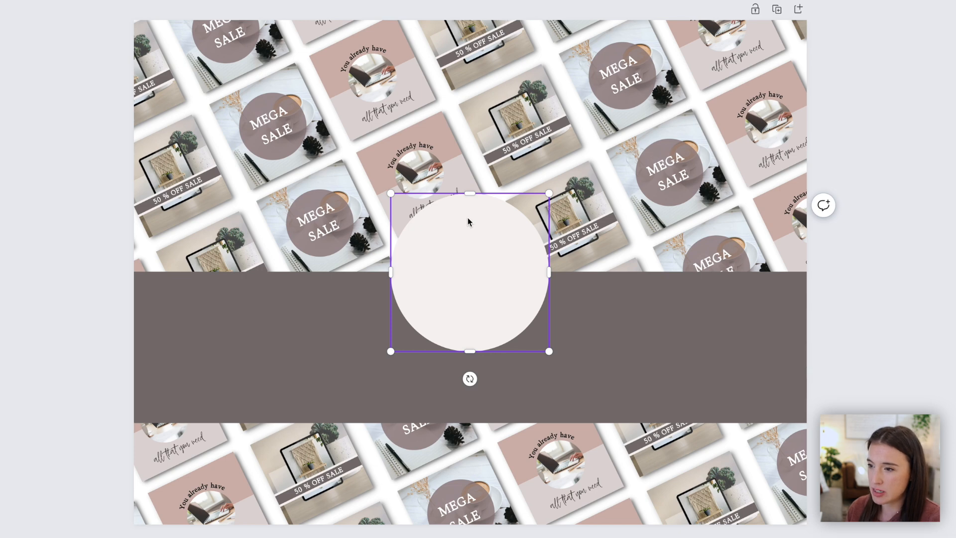
- Duplicate the circle as a smaller dusty-pink badge overlapping the band's lower-right edge
right_click(489, 236)
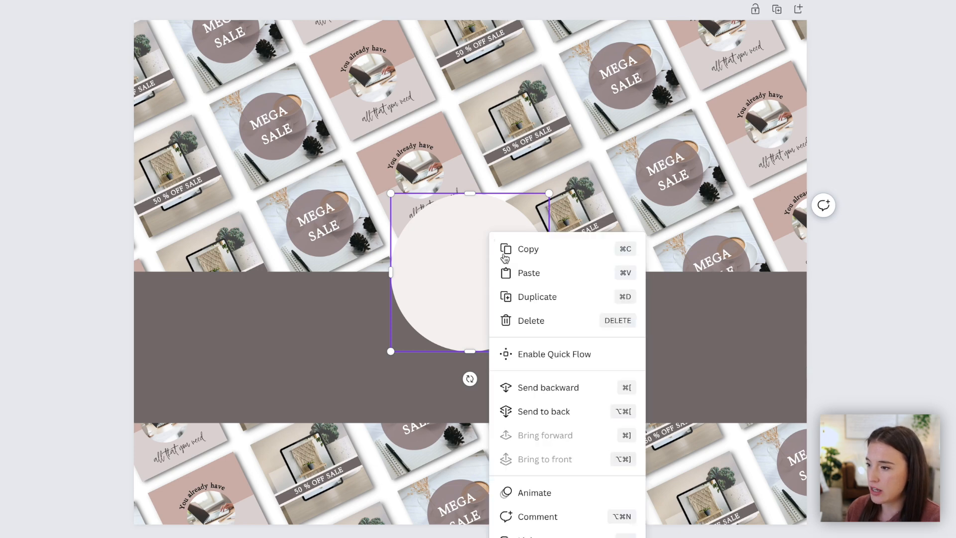
click(530, 296)
drag(396, 199, 433, 235)
drag(484, 299, 726, 411)
drag(676, 352, 696, 368)
drag(769, 421, 762, 412)
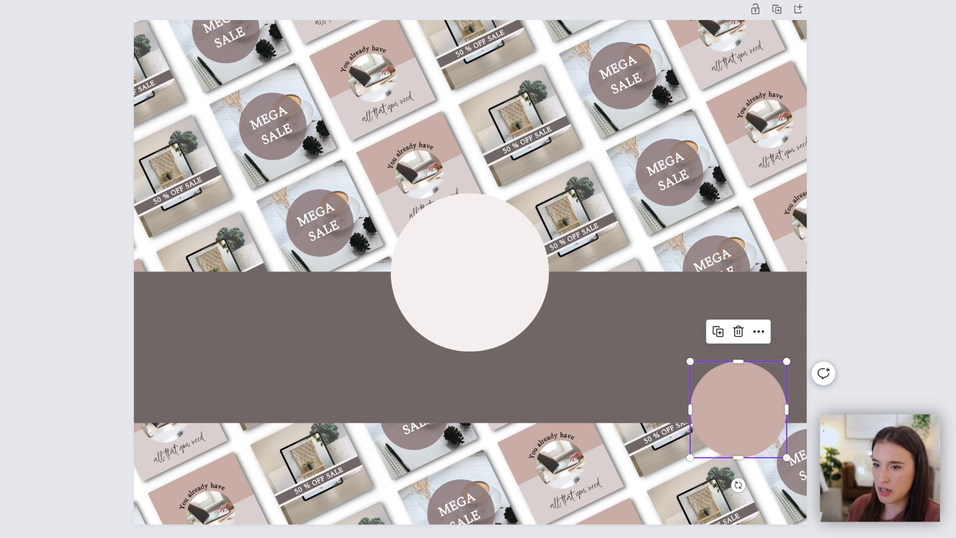
- Add a heading inside the pale circle that reads "300"
key(t)
drag(749, 494, 475, 299)
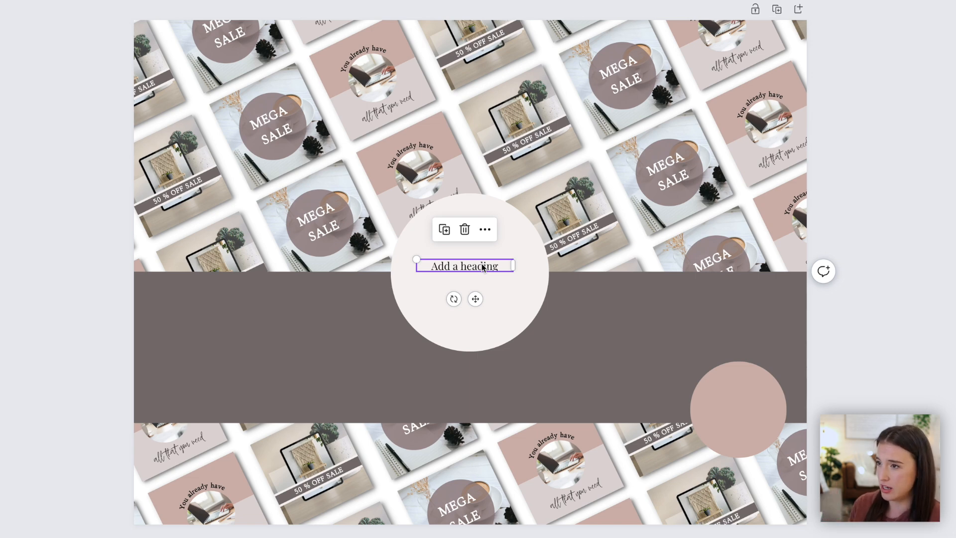
double_click(487, 266)
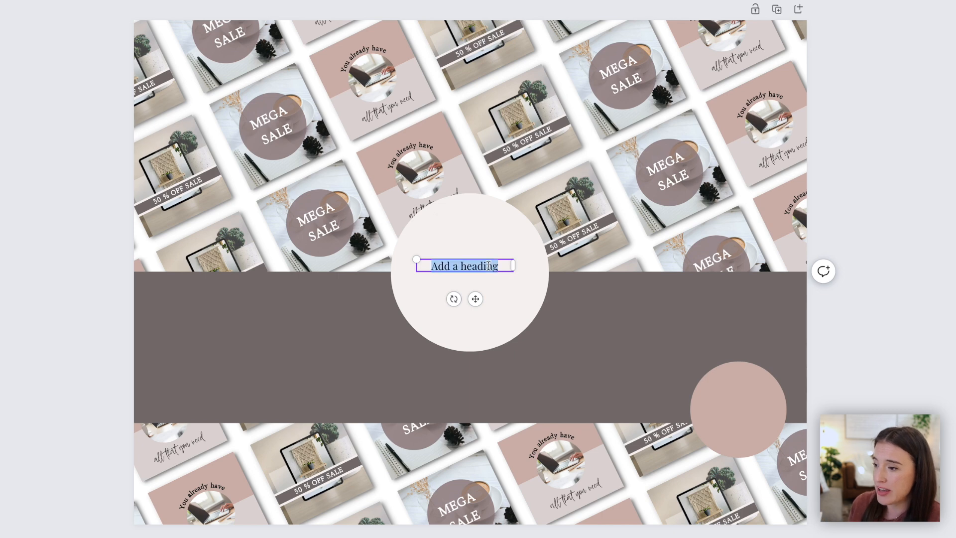
text(300)
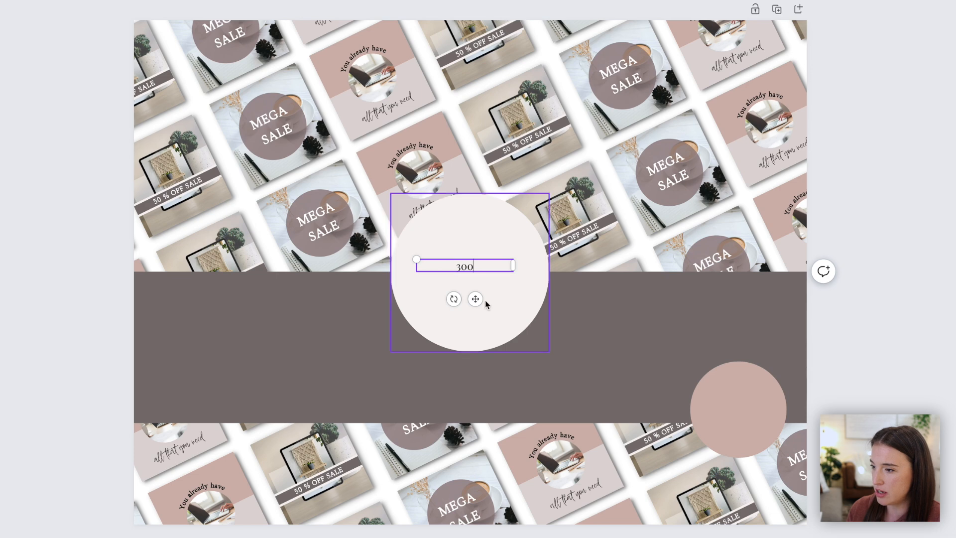
- Enlarge the "300" text to nearly fill the pale circle's width and centre it in the circle's upper half
drag(513, 266, 459, 267)
click(455, 268)
click(464, 291)
click(456, 270)
drag(418, 260, 509, 288)
drag(396, 250, 327, 230)
drag(429, 264, 462, 264)
drag(359, 229, 297, 212)
drag(471, 273, 494, 260)
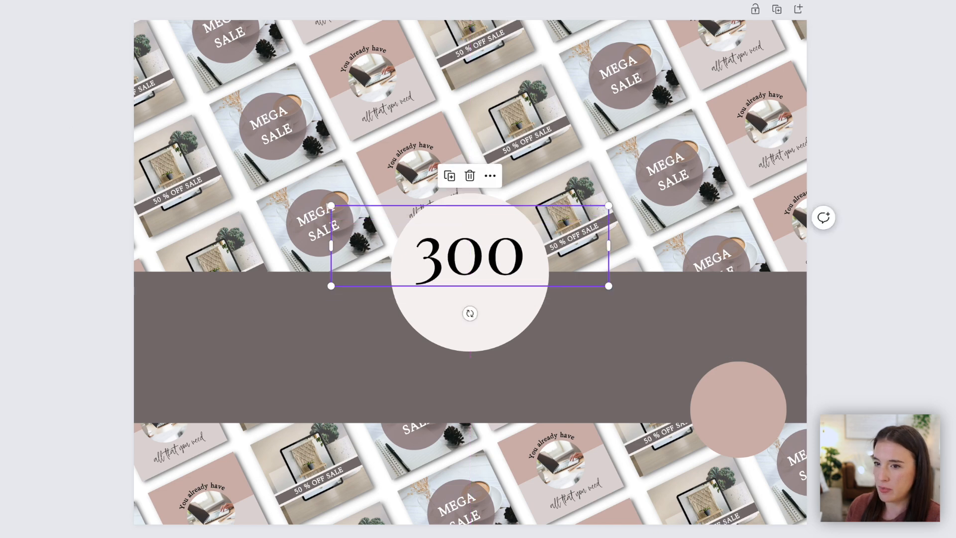
- Add the text "designs" beneath the "300", enlarge it slightly and line it up with the number's right end
key(t)
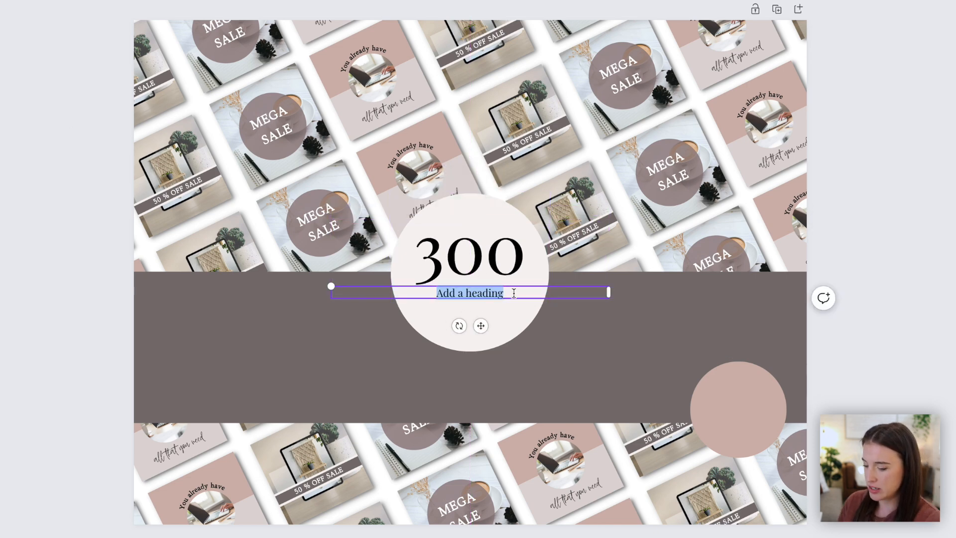
text(designs)
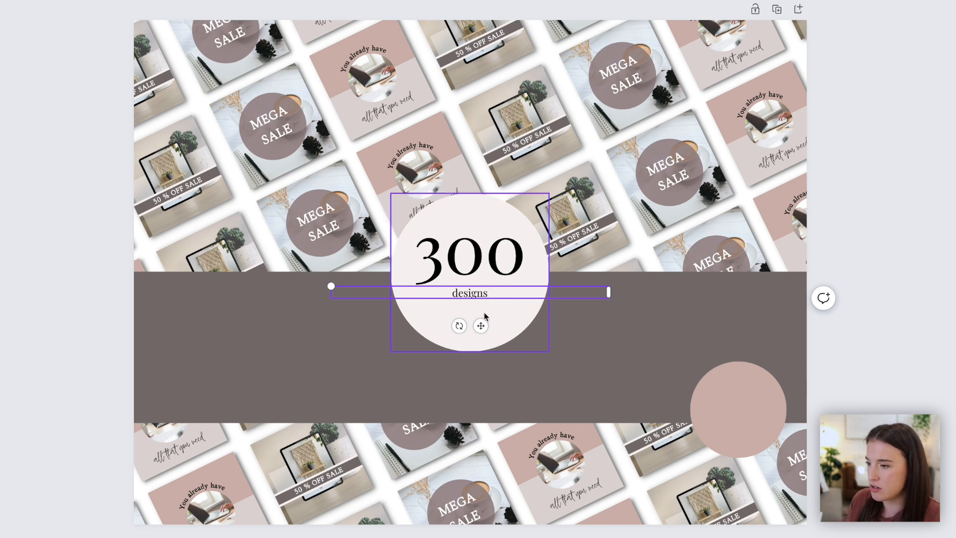
drag(332, 292, 448, 279)
drag(539, 326, 508, 327)
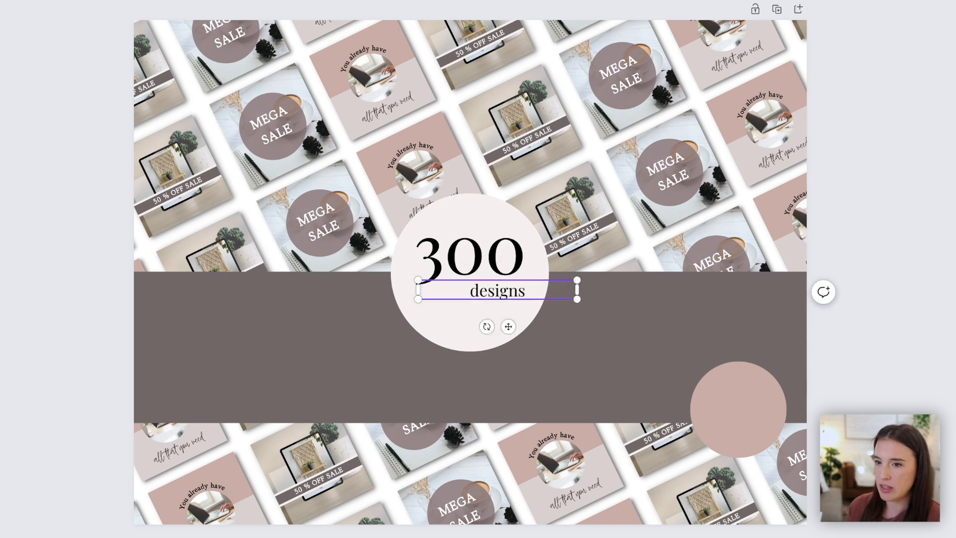
key(Escape)
- Add the title "Instagram Post and Stories" on the dark band and enlarge its text box to about 1,678 px wide
key(t)
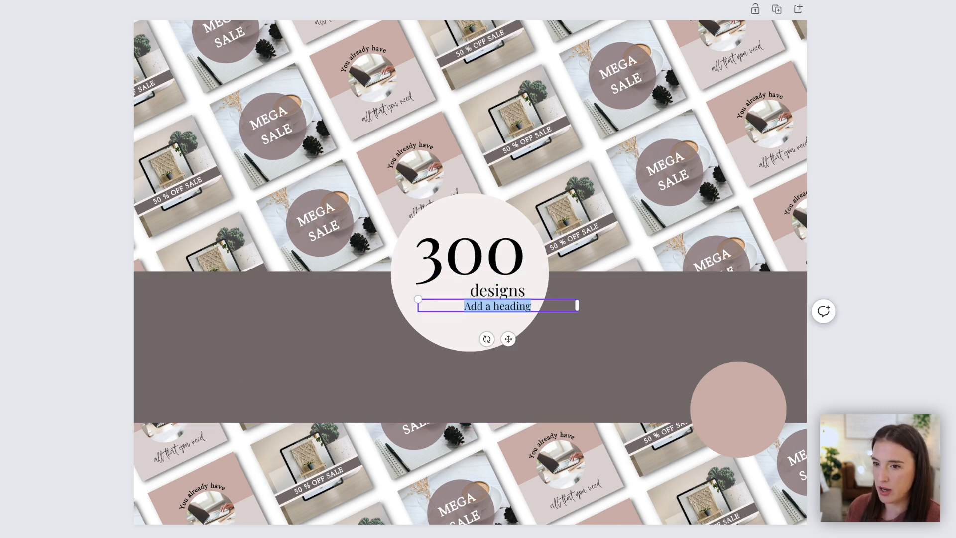
drag(509, 309, 468, 384)
double_click(468, 383)
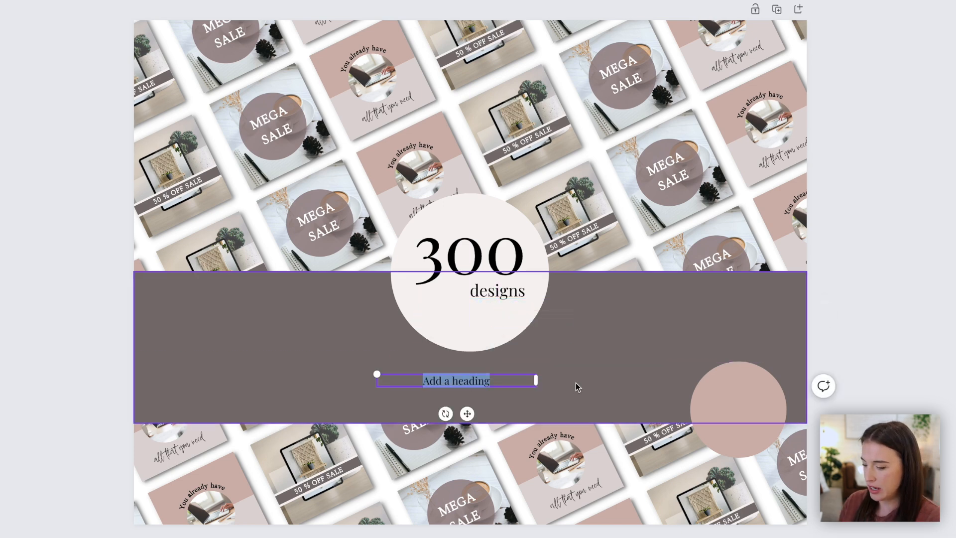
text(Instagram Pos)
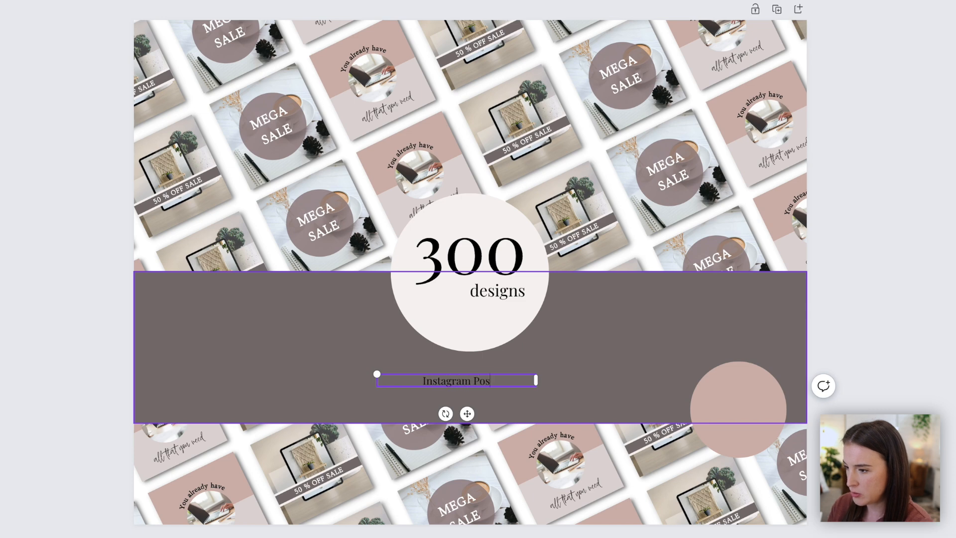
text(t and Storie)
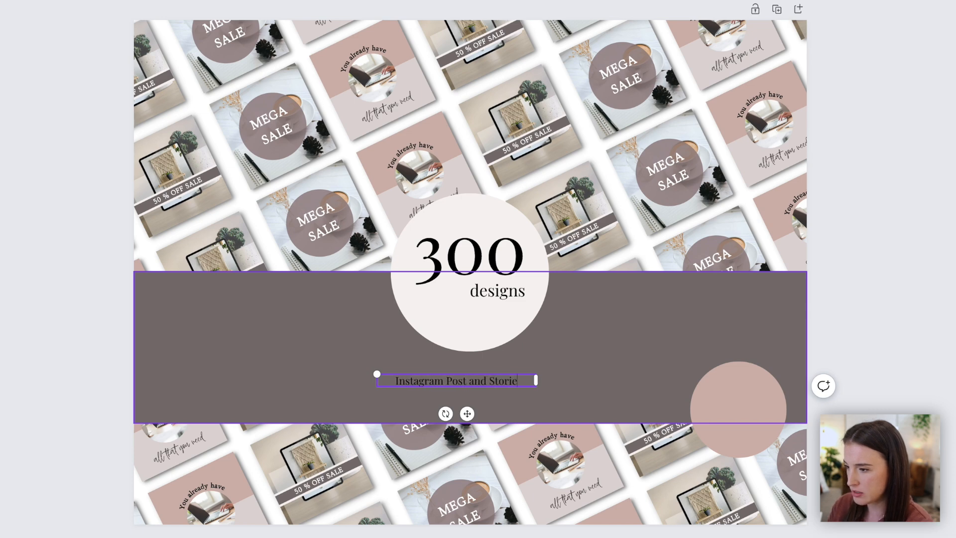
text(s Template)
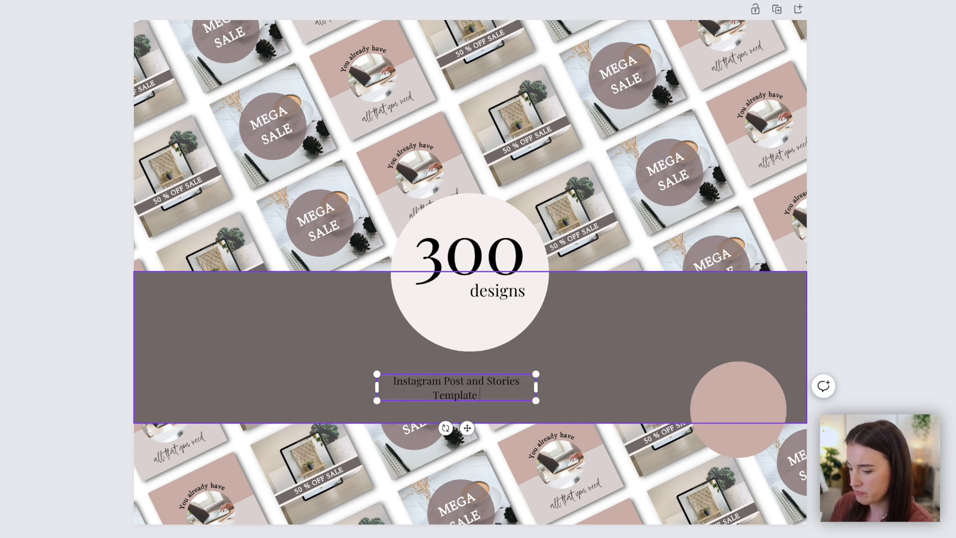
text( Bundle)
key(BackSpace)
key(BackSpace)
key(BackSpace)
key(BackSpace)
key(BackSpace)
key(BackSpace)
key(BackSpace)
key(BackSpace)
key(BackSpace)
key(BackSpace)
key(BackSpace)
key(BackSpace)
key(BackSpace)
key(BackSpace)
key(BackSpace)
key(BackSpace)
drag(226, 347, 118, 300)
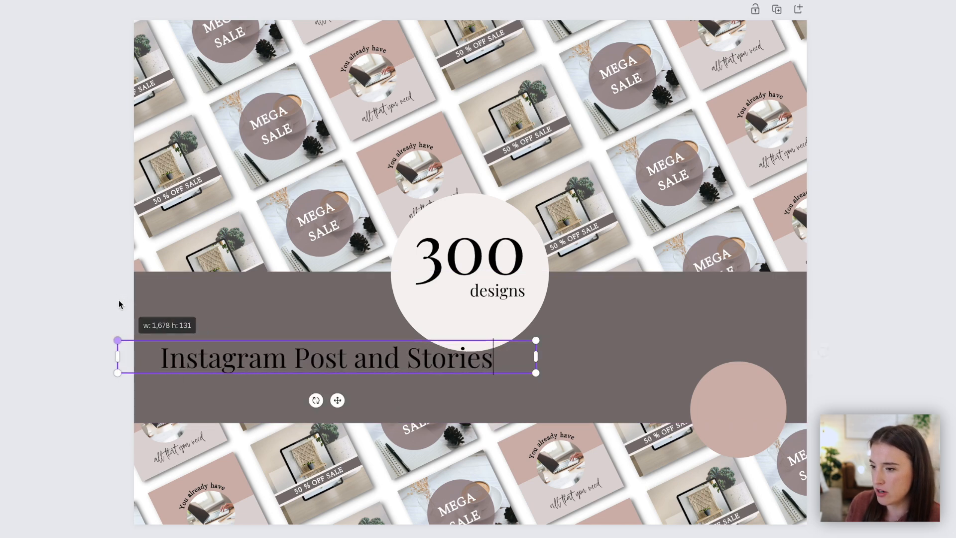
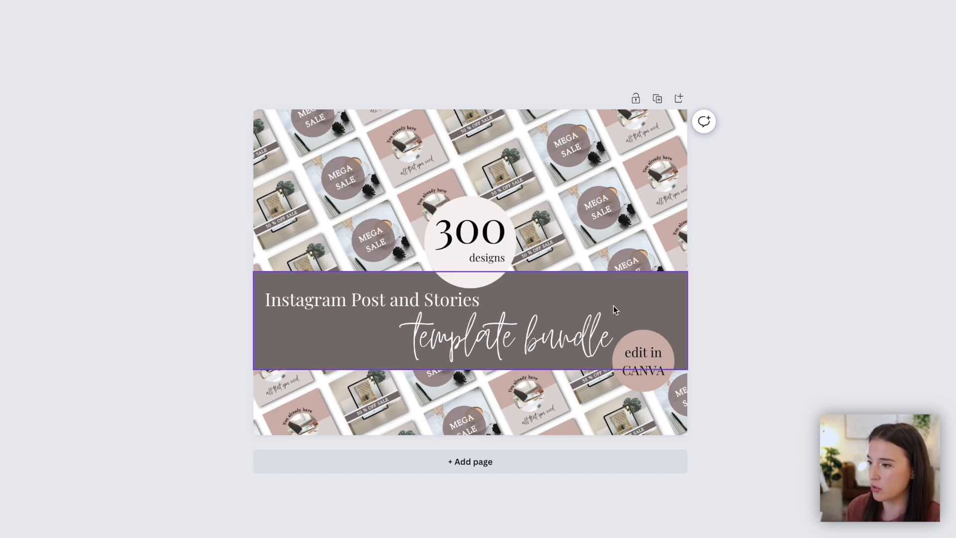
- Delete the "300" and "designs" texts together with the pale circle behind them
click(467, 243)
key(Delete)
click(471, 258)
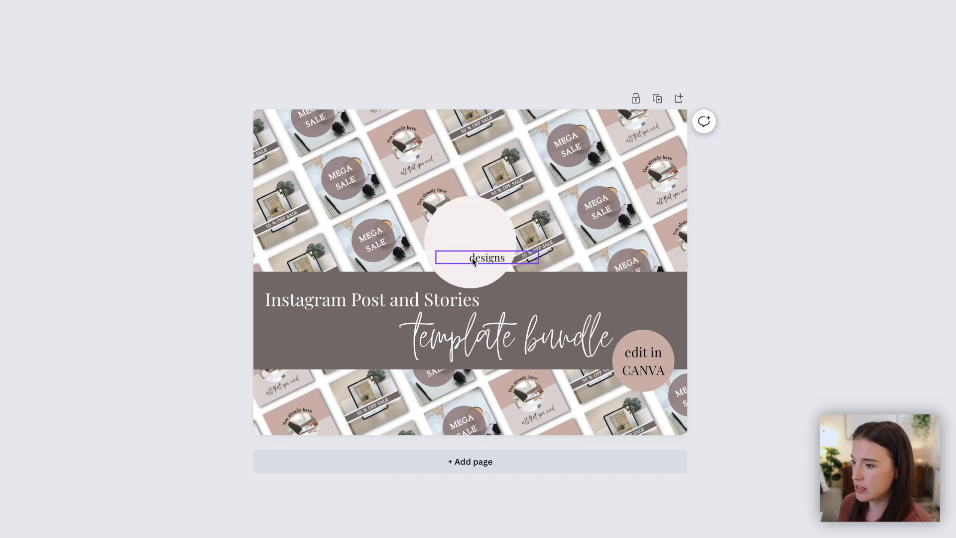
key(Delete)
click(461, 247)
key(Delete)
- Delete the dark band, both title lines and the pink "edit in CANVA" badge so only the diagonal thumbnail grid remains
click(537, 295)
key(Delete)
click(453, 316)
key(Delete)
click(379, 298)
key(Delete)
click(620, 343)
key(Delete)
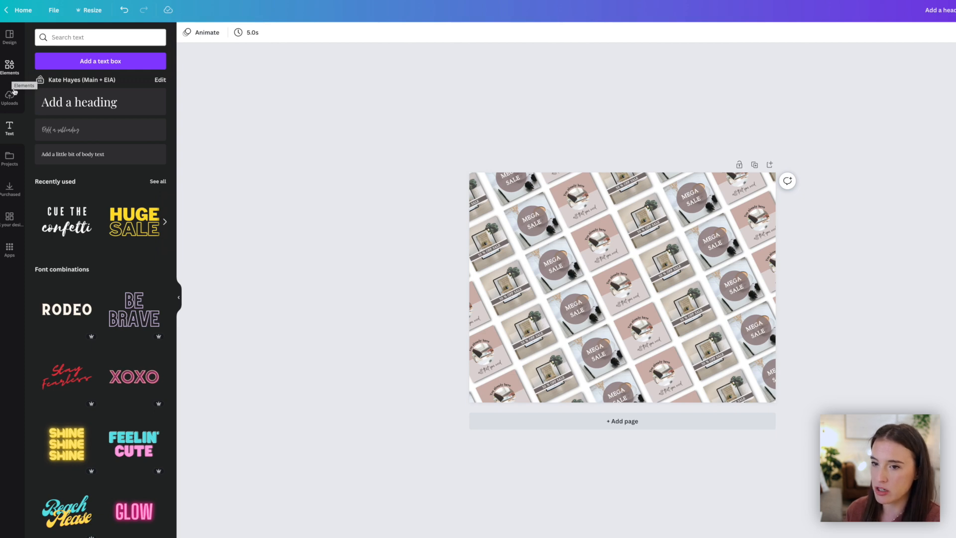
- Add a square shape, stretch it to about 2,147 × 1,407 px, centre it over the thumbnail grid and colour it dark taupe
click(9, 70)
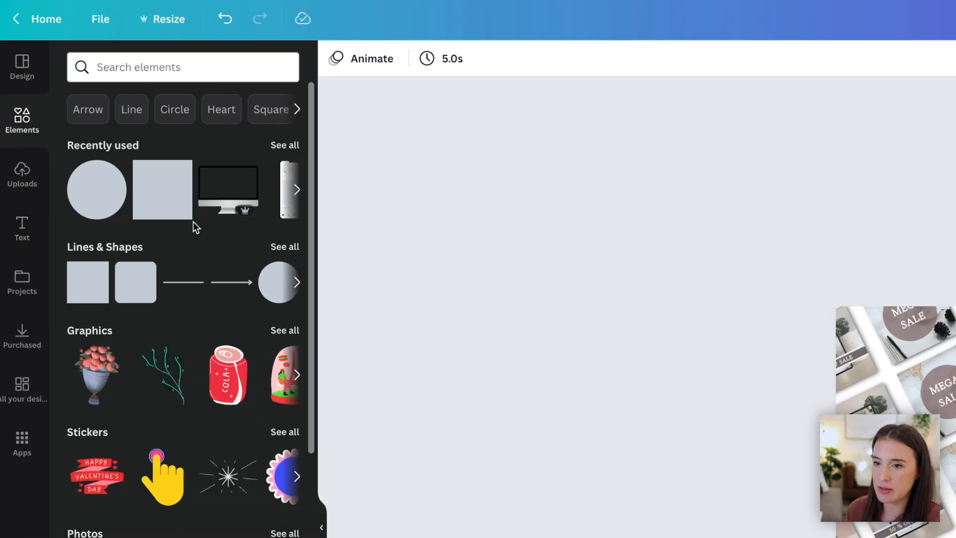
click(184, 213)
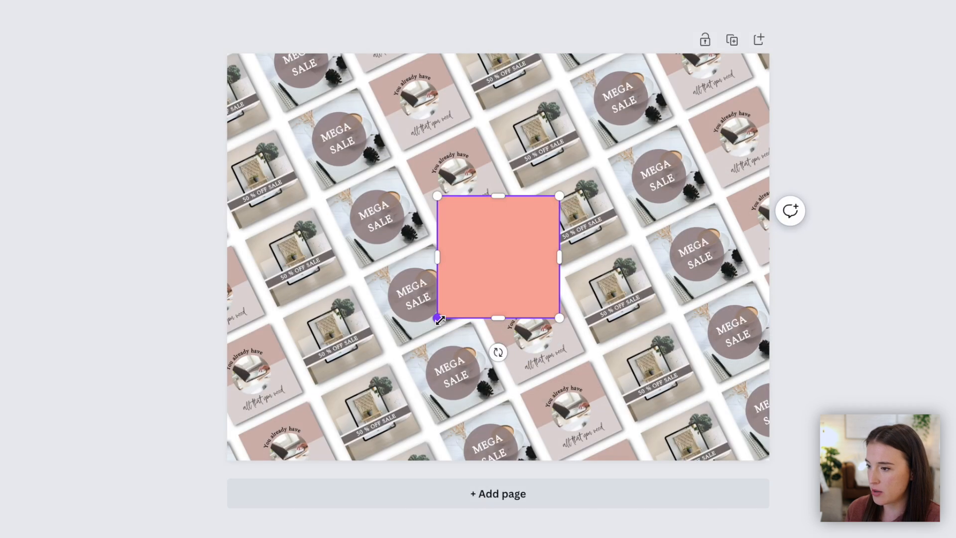
drag(439, 319, 301, 346)
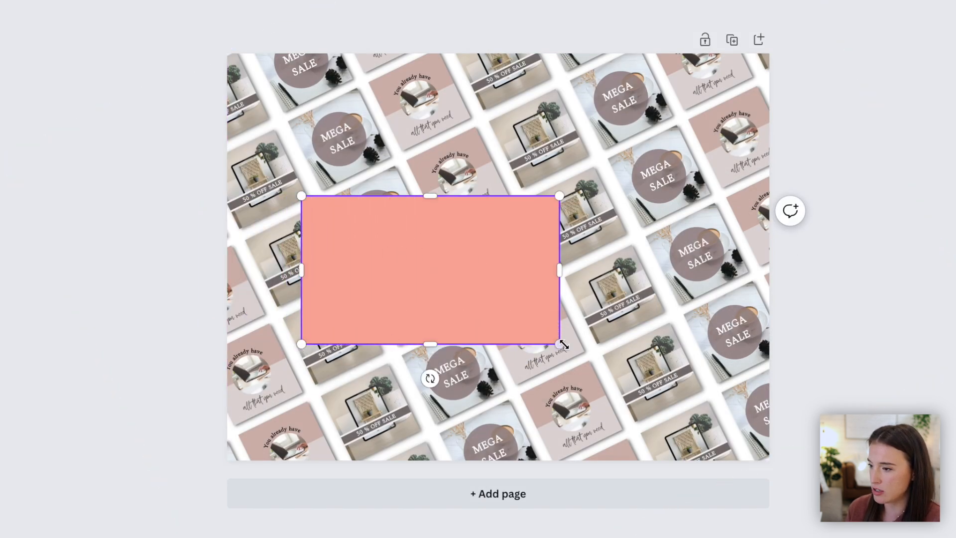
drag(621, 378, 713, 430)
drag(706, 196, 734, 145)
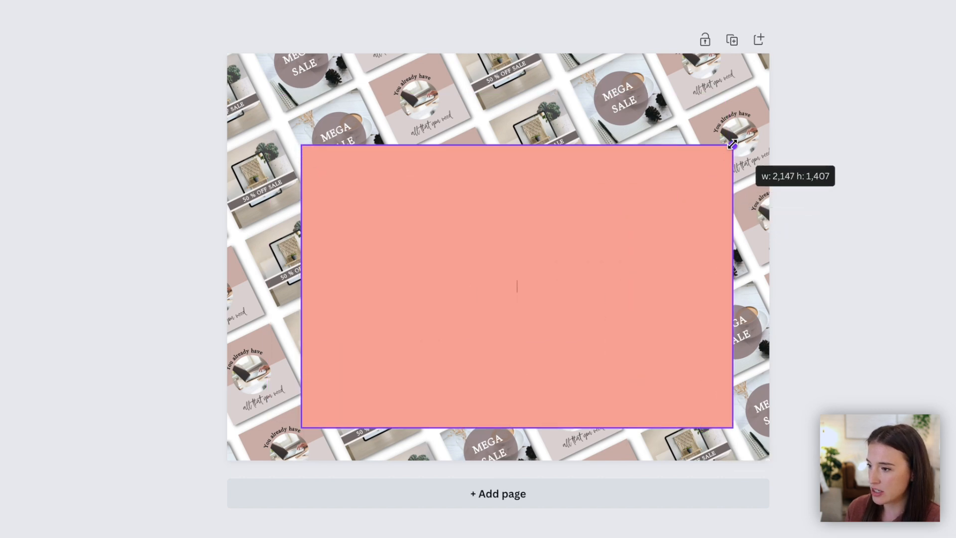
drag(632, 199, 607, 169)
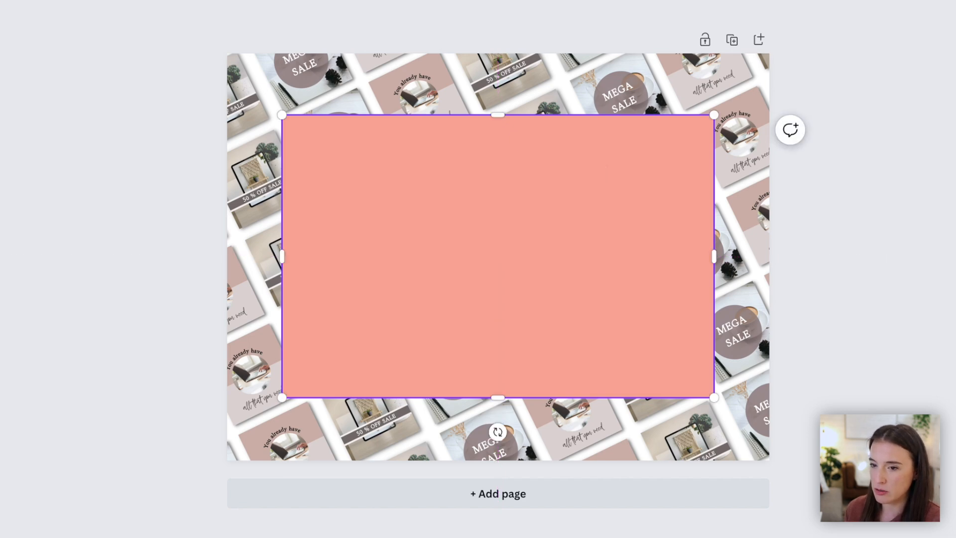
- Add the heading "What's Included:" on the dark panel, enlarge it, colour it white and centre it near the panel's upper edge
key(t)
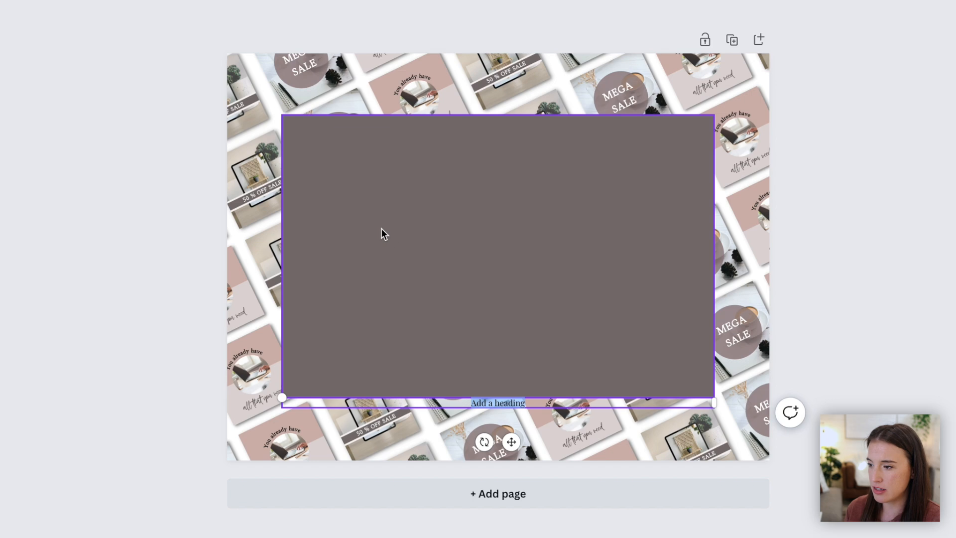
text(What's Included:)
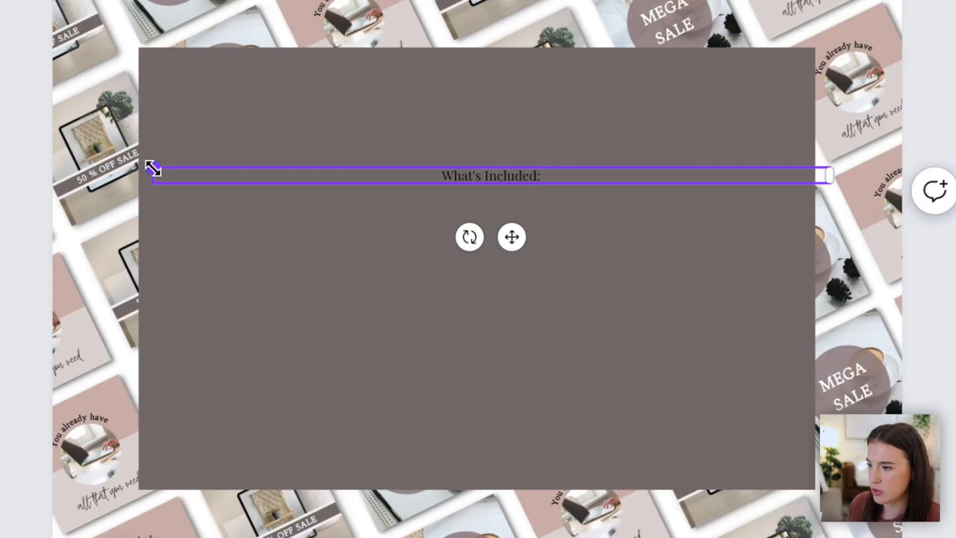
drag(153, 169, 0, 0)
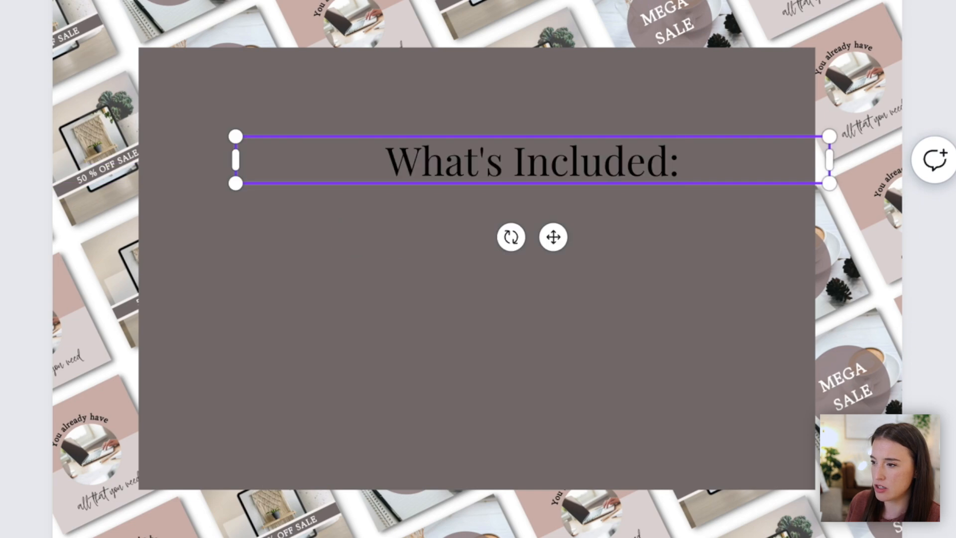
click(720, 177)
drag(720, 178, 335, 153)
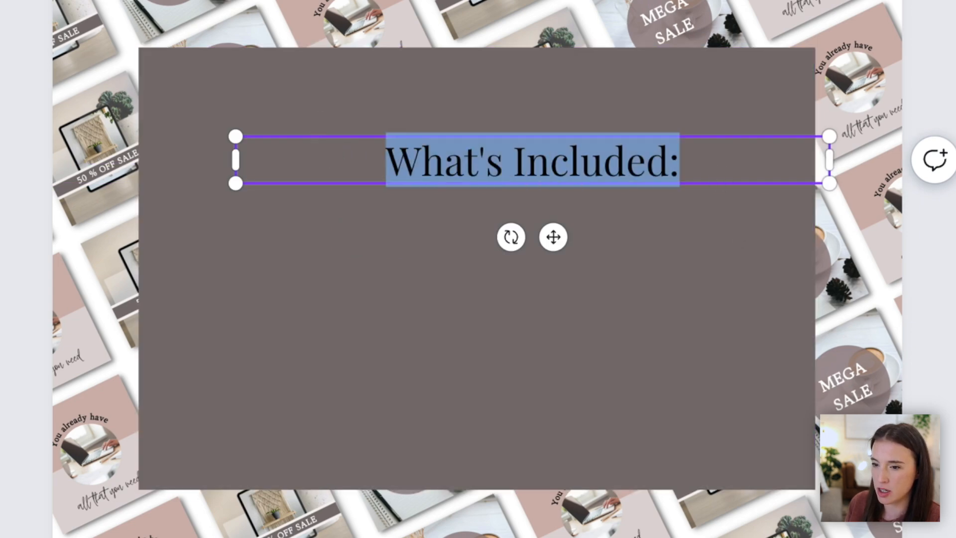
click(470, 346)
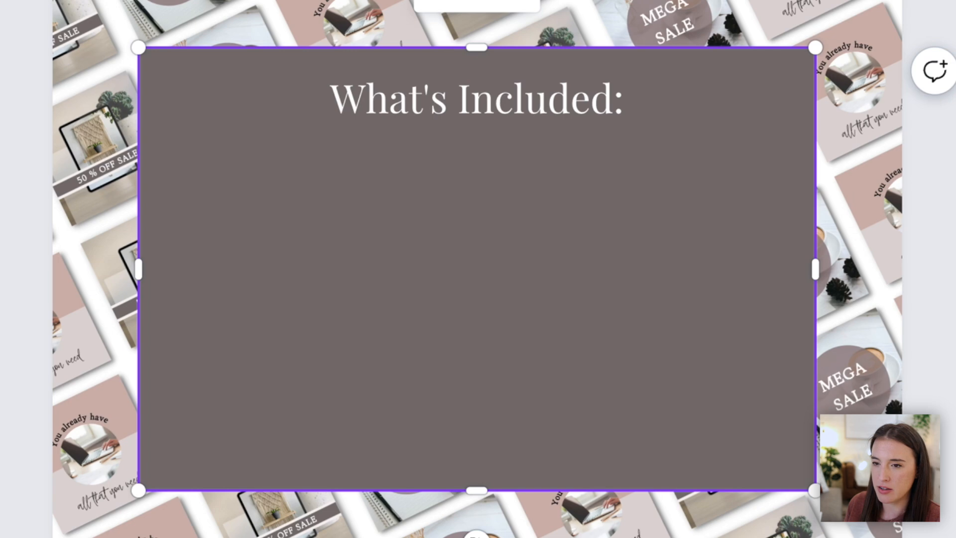
- Add the text "100 Instagram Posts (Square)" beneath the heading, with a smaller second line "Size: 1080 x 1080 px"
key(t)
drag(478, 498, 465, 255)
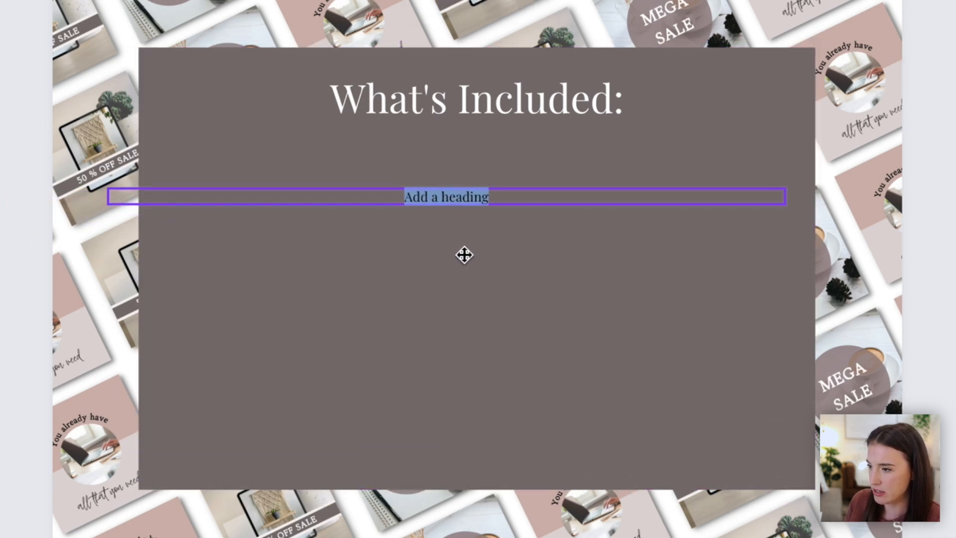
drag(108, 196, 513, 197)
drag(513, 189, 258, 174)
drag(604, 191, 439, 190)
text(100 Instagram Posts (Square))
key(Return)
text(Size: 1080 x 1080 px)
drag(637, 229, 406, 229)
click(740, 283)
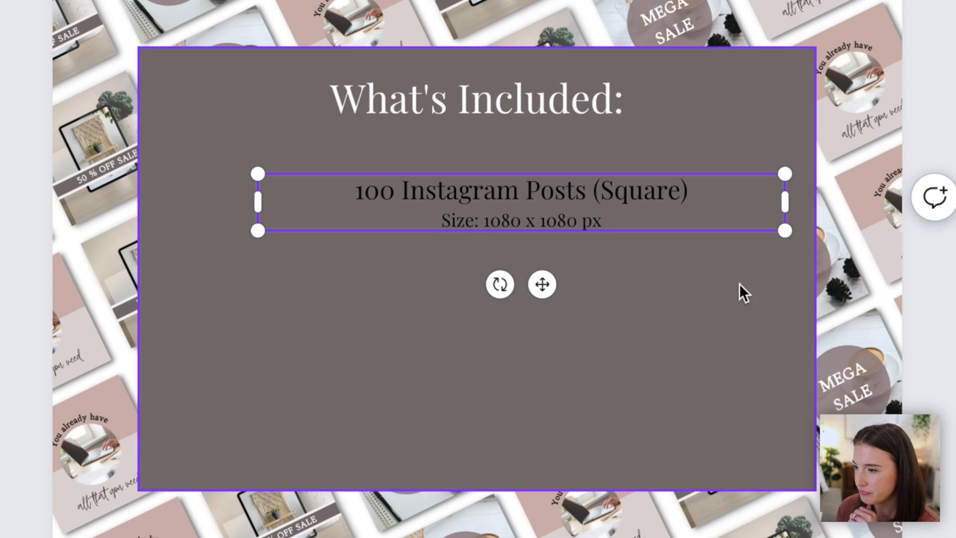
- Colour both lines of the square posts entry white
drag(575, 192, 576, 192)
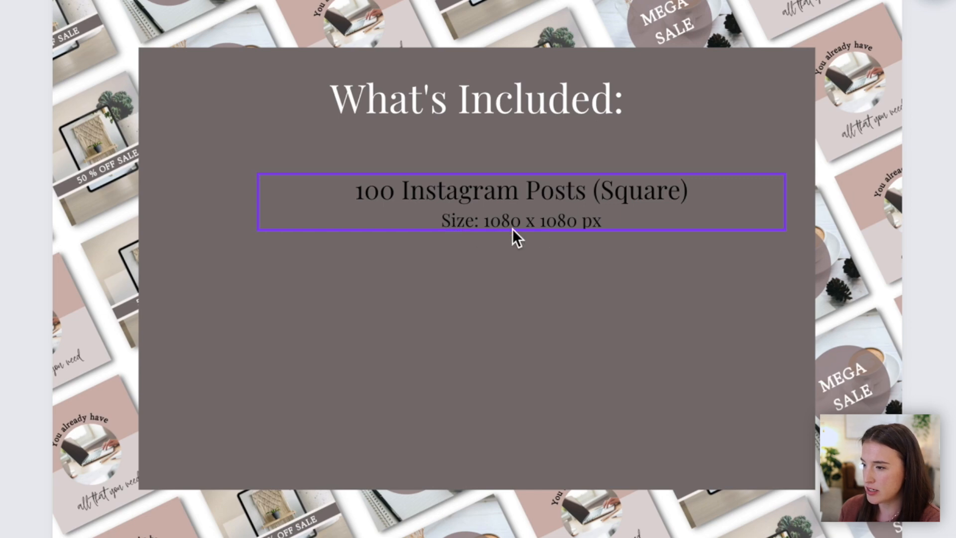
click(694, 212)
click(796, 230)
click(653, 205)
click(627, 219)
drag(626, 220, 351, 189)
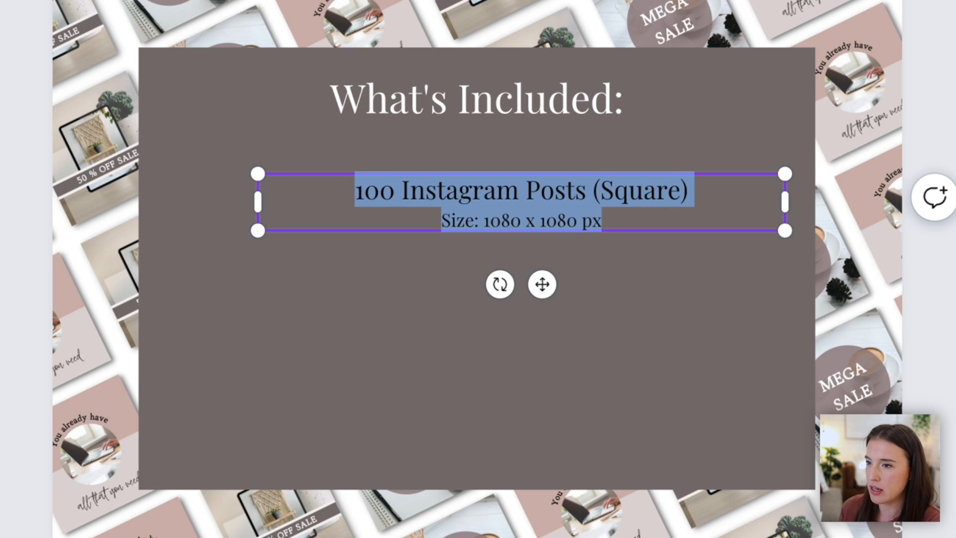
click(635, 356)
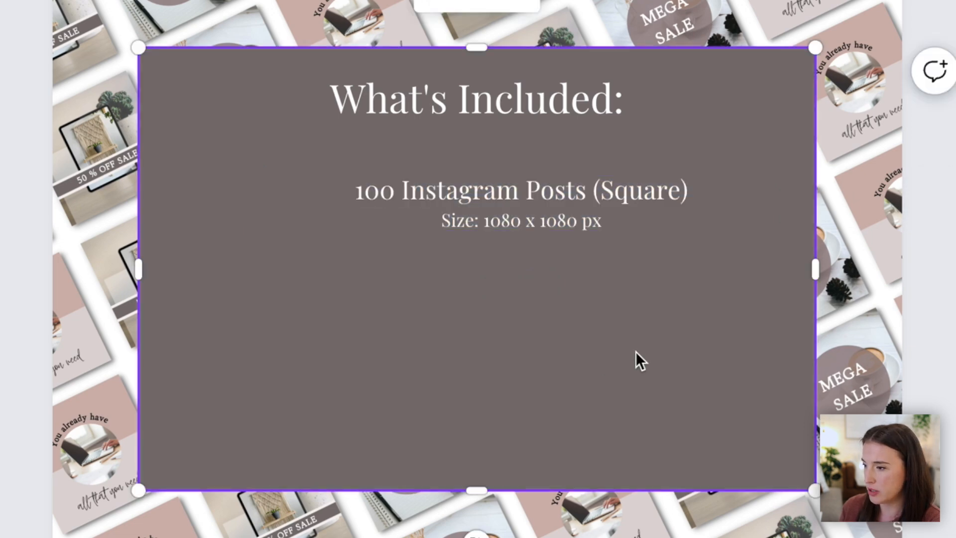
- Duplicate the square posts entry, place the copy below it and retitle the copy "100 Instagram Posts (Vertical)"
click(623, 219)
click(491, 130)
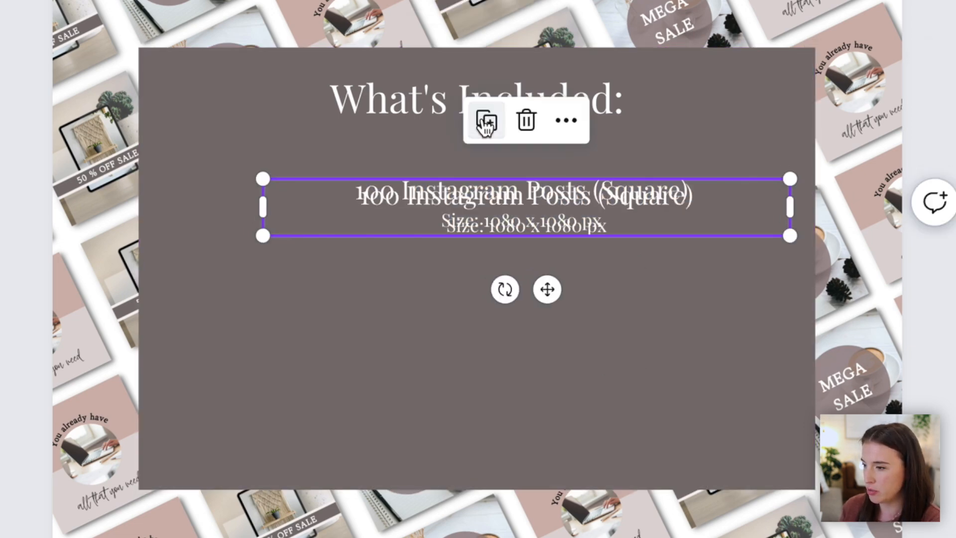
drag(542, 285, 502, 386)
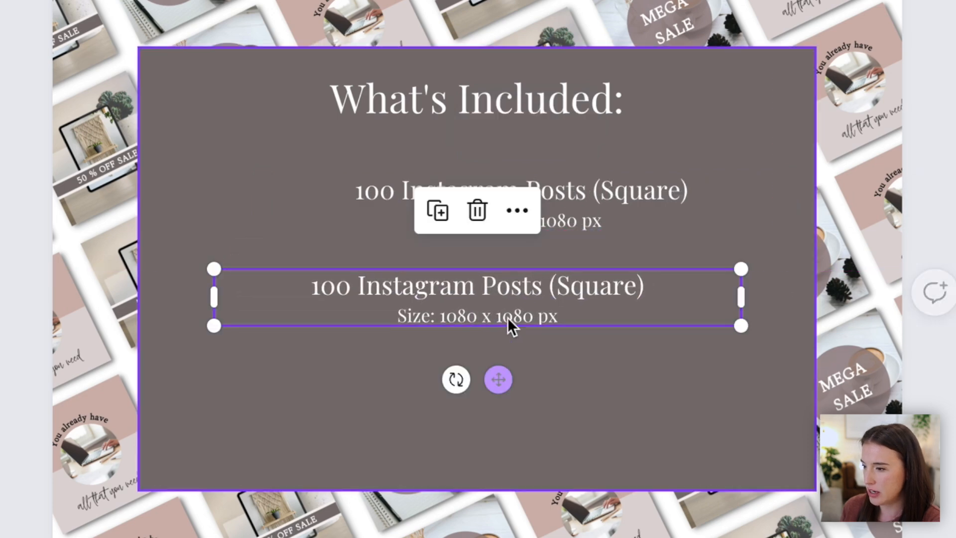
click(636, 286)
key(BackSpace)
key(BackSpace)
key(BackSpace)
key(BackSpace)
key(BackSpace)
key(BackSpace)
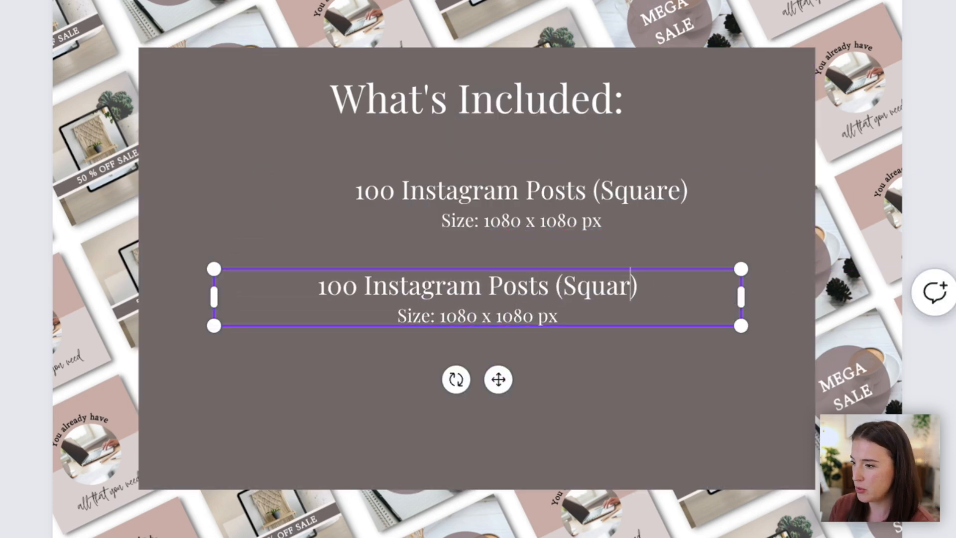
text(Vertical)
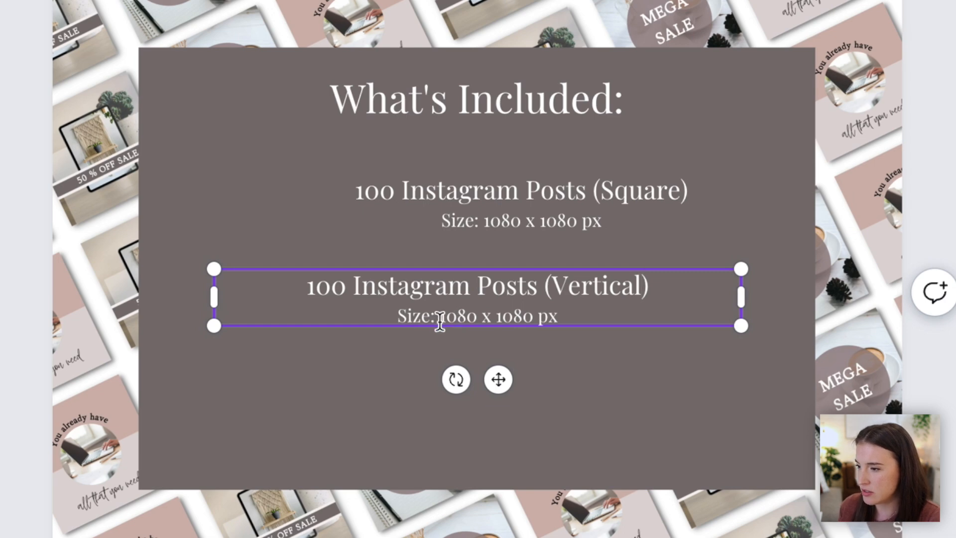
- Change the size line of the vertical posts entry to "Size: 1080 x 1350 px"
click(538, 318)
key(BackSpace)
key(BackSpace)
key(BackSpace)
text(350)
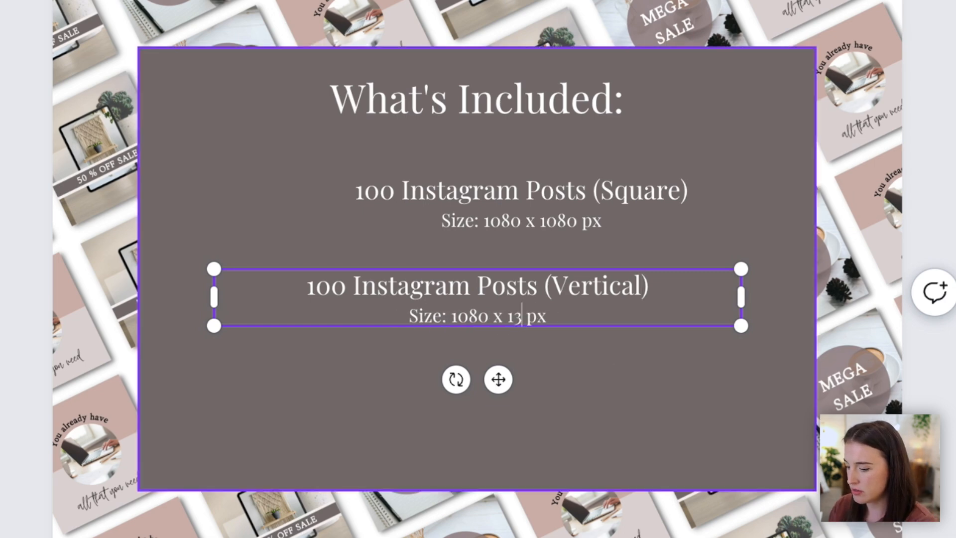
key(Escape)
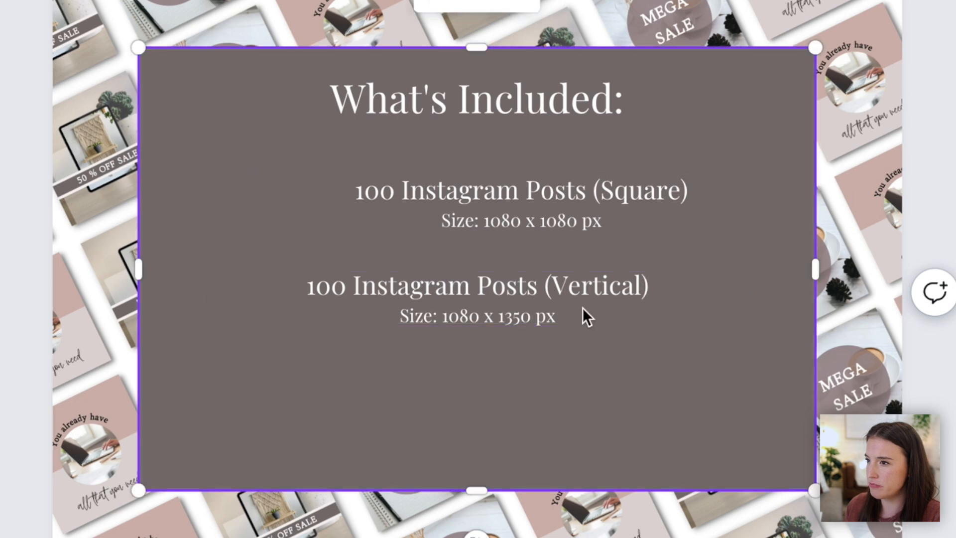
- Duplicate the vertical posts entry, place the copy beneath it and retitle the copy "100 Instagram Stories"
click(583, 316)
click(436, 213)
drag(516, 392, 513, 455)
click(546, 371)
key(BackSpace)
key(BackSpace)
key(BackSpace)
key(BackSpace)
key(BackSpace)
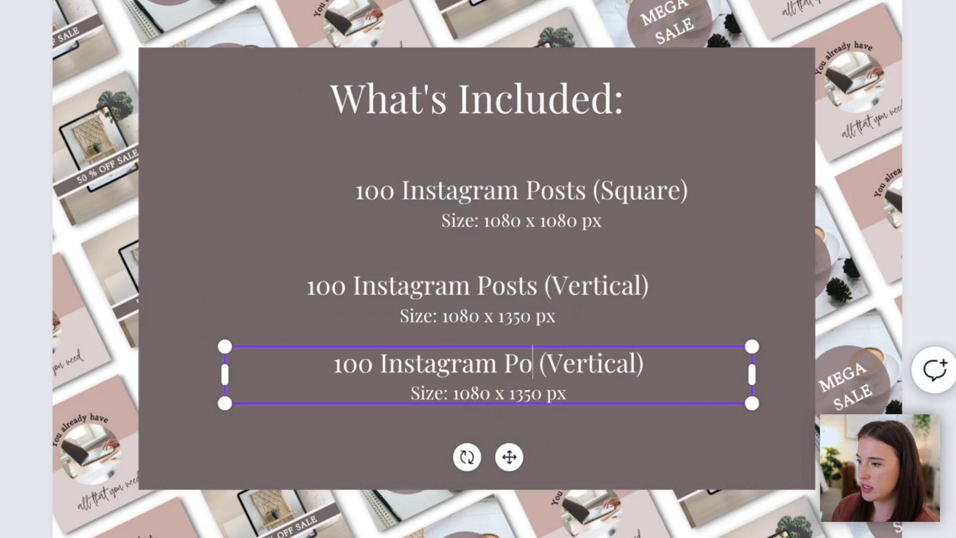
text(Stories)
key(End)
key(BackSpace)
key(BackSpace)
key(BackSpace)
key(BackSpace)
key(BackSpace)
key(BackSpace)
key(BackSpace)
key(BackSpace)
key(BackSpace)
key(BackSpace)
key(BackSpace)
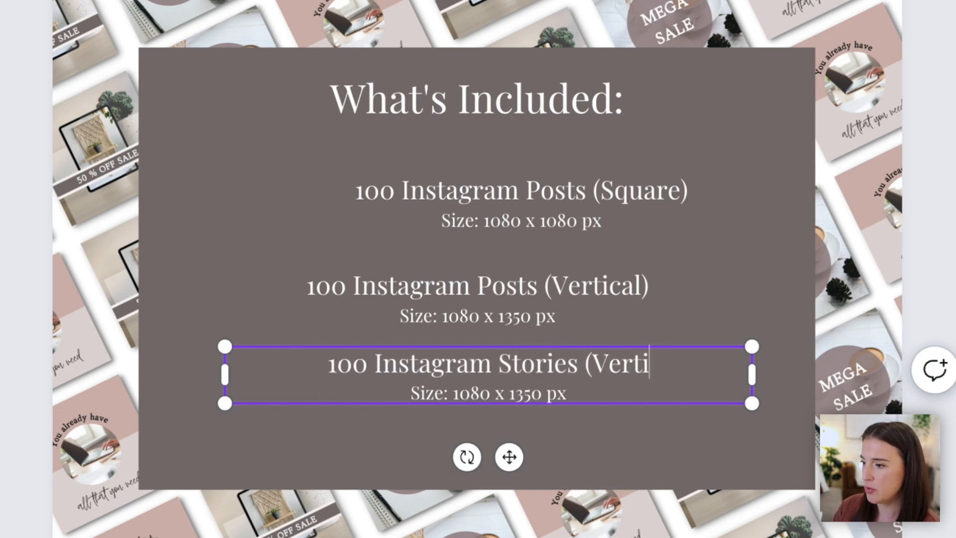
key(BackSpace)
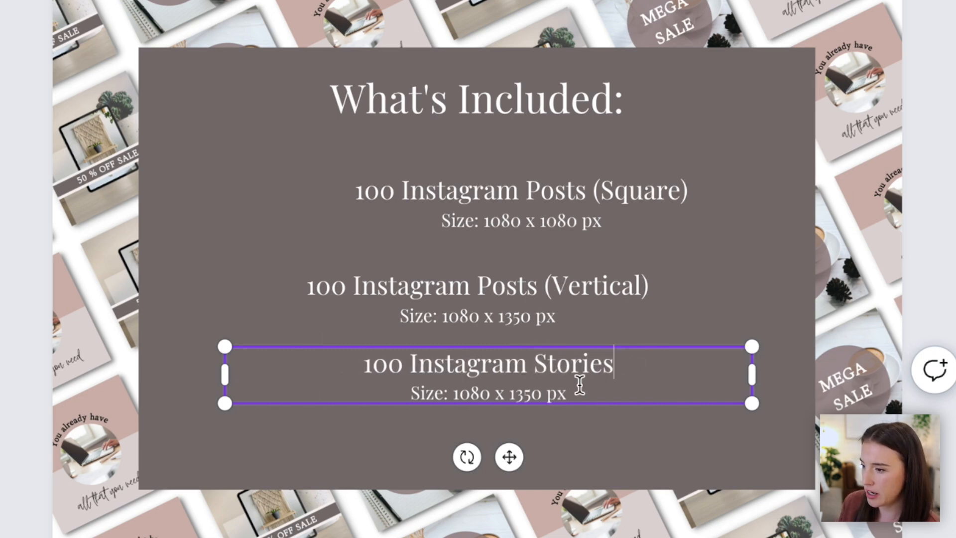
- Change the size line of the stories entry to "Size: 1080 x 1920 px"
click(542, 394)
key(BackSpace)
key(BackSpace)
key(BackSpace)
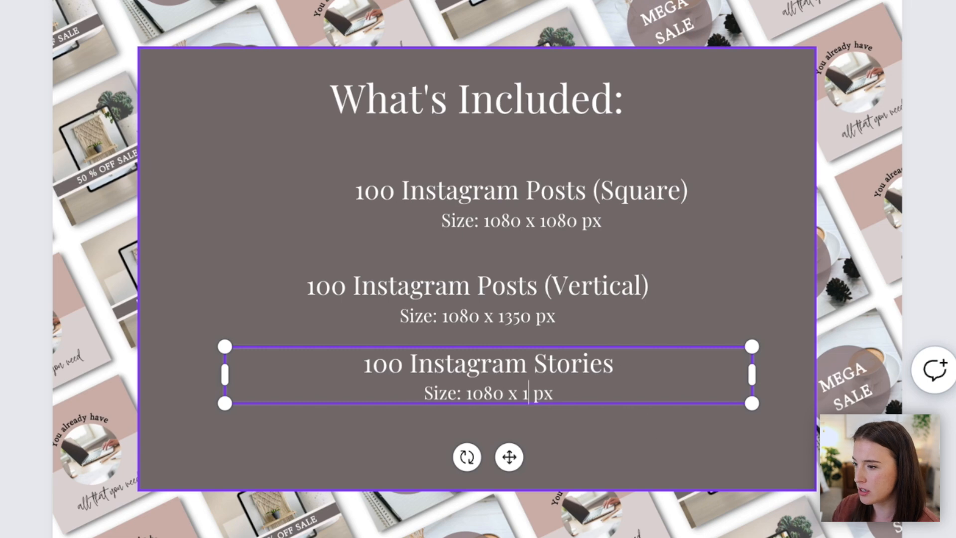
text(920)
- Centre the three size entries under the heading and space them evenly down the panel
drag(624, 205, 564, 216)
drag(547, 283, 529, 306)
drag(545, 372, 534, 380)
click(500, 216)
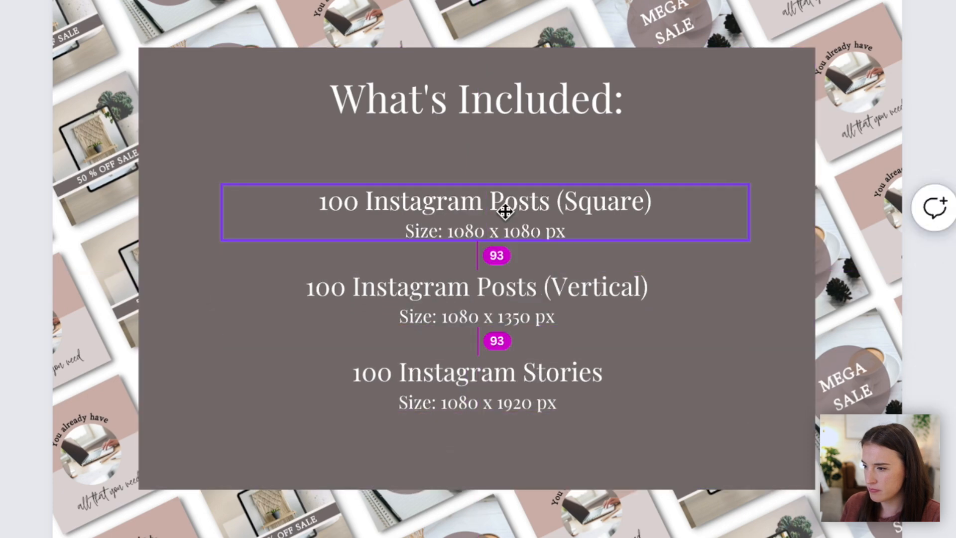
click(904, 139)
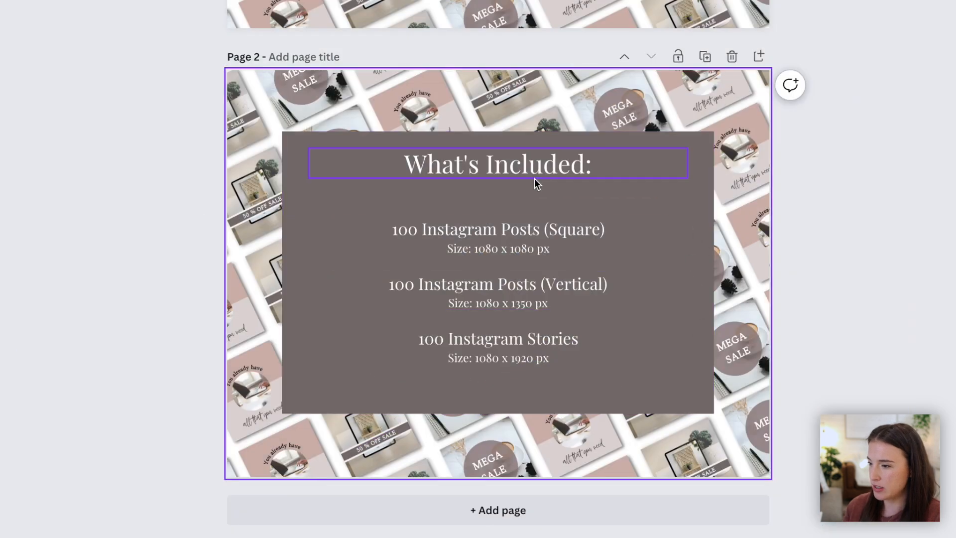
- Delete the "What's Included:" heading and all three size entries from page 2, keeping the dark panel
click(533, 177)
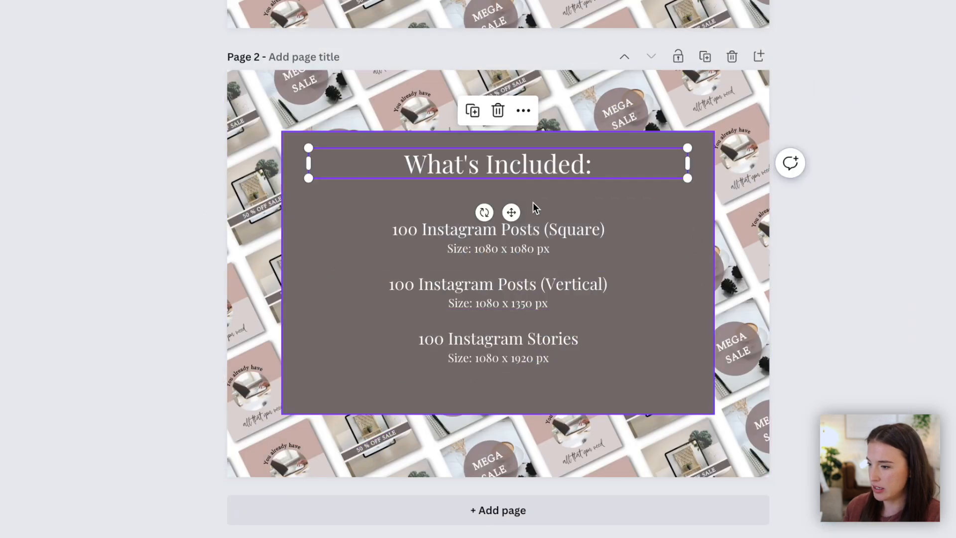
key(Delete)
click(525, 228)
key(Delete)
click(528, 279)
key(Delete)
click(524, 339)
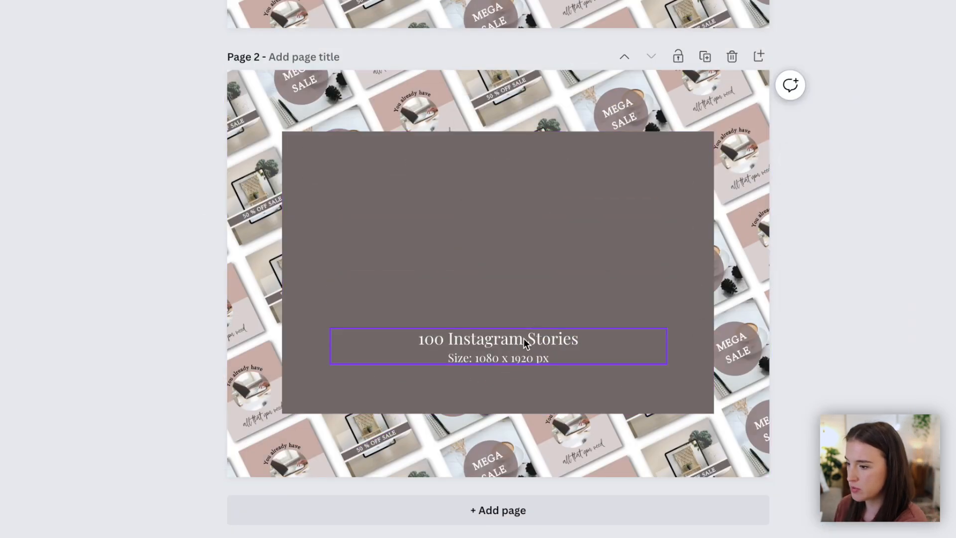
key(Delete)
- Reshape the page 2 panel into a full-width band about 634 px tall, centre it vertically and colour it dusty pink
click(477, 159)
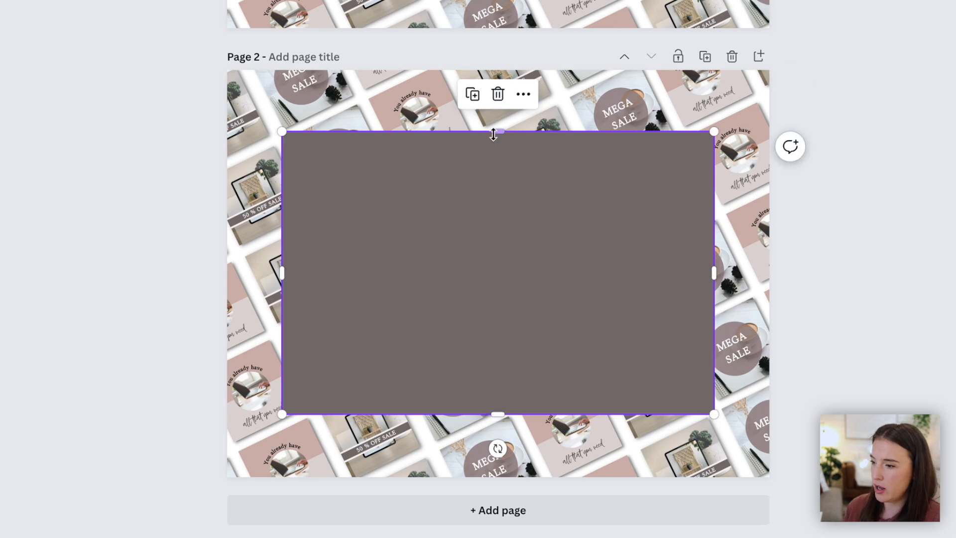
drag(498, 132, 472, 289)
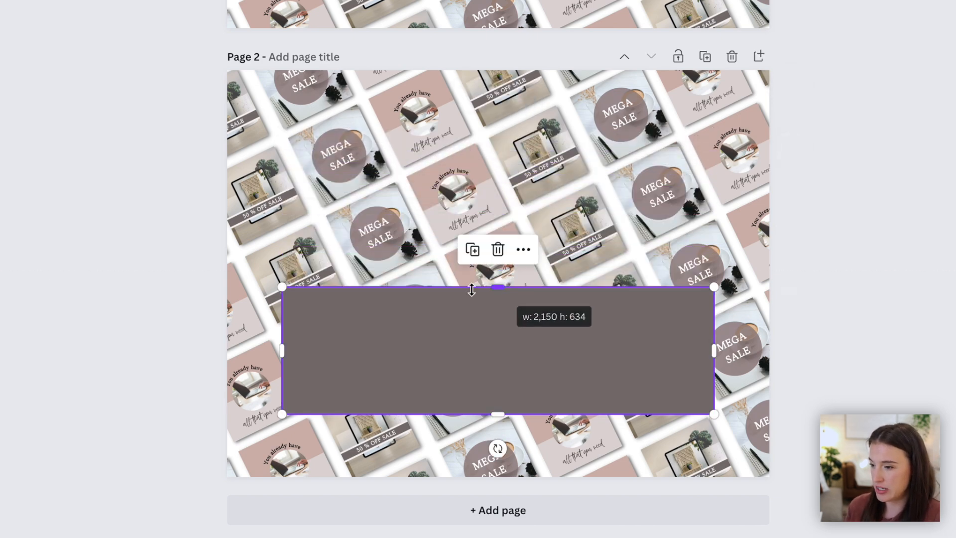
drag(337, 329, 280, 237)
drag(659, 262, 768, 259)
drag(406, 251, 401, 266)
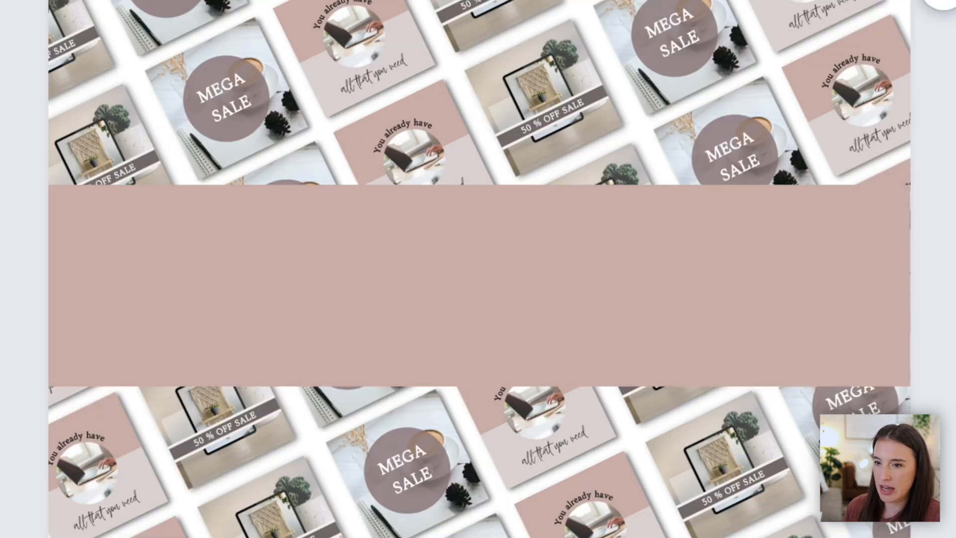
- Add the text "Edit:" on the pink band, enlarge it and place it in the band's upper-left corner
key(t)
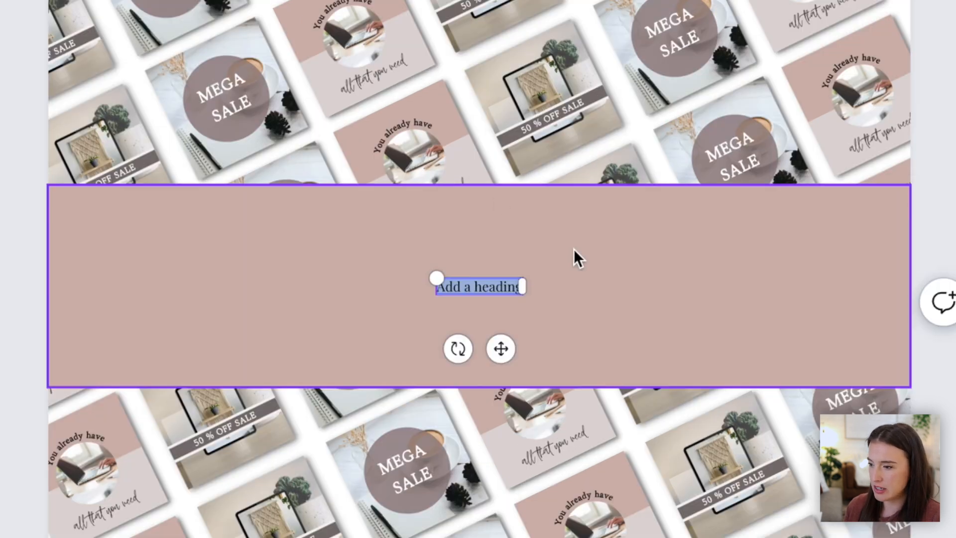
drag(432, 277, 347, 246)
text(Edit:)
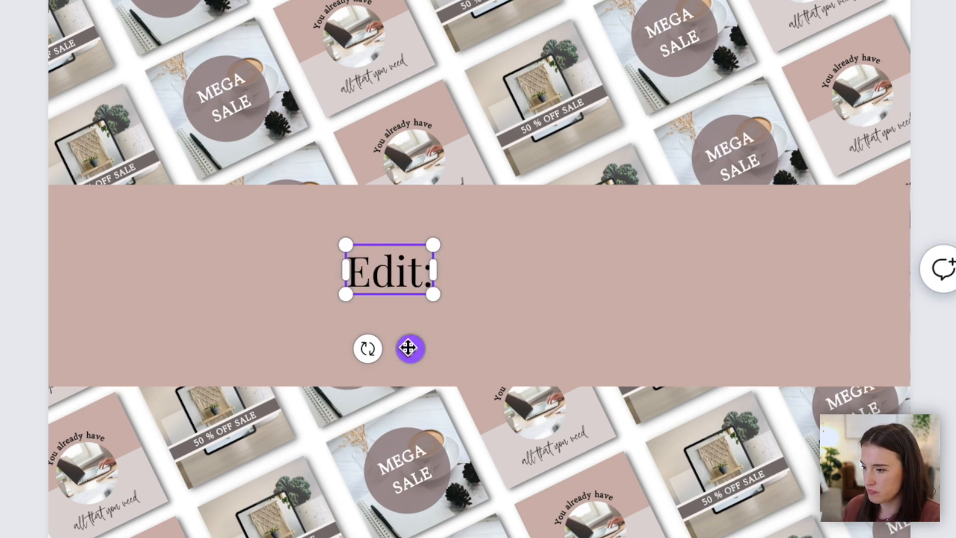
drag(408, 348, 145, 302)
click(158, 298)
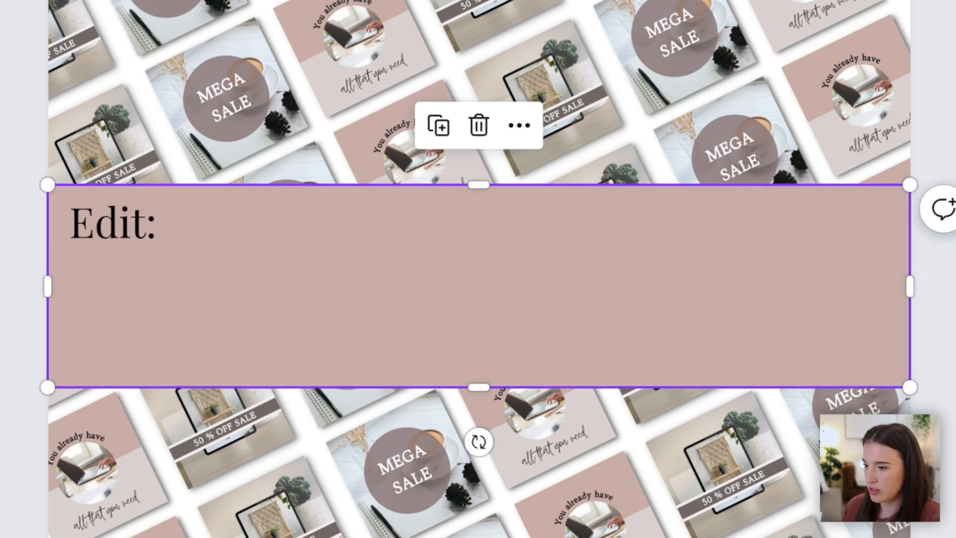
- Add the text "text, fonts, colors, images, delete, duplicate", enlarge it to nearly the band's width and place it in the band's lower half
key(t)
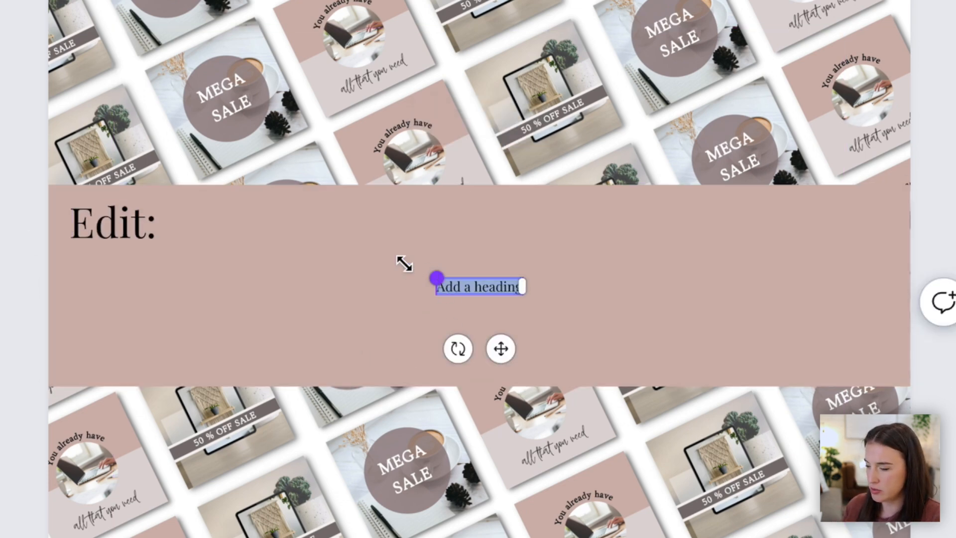
drag(428, 273, 315, 255)
click(369, 279)
key(ctrl+a)
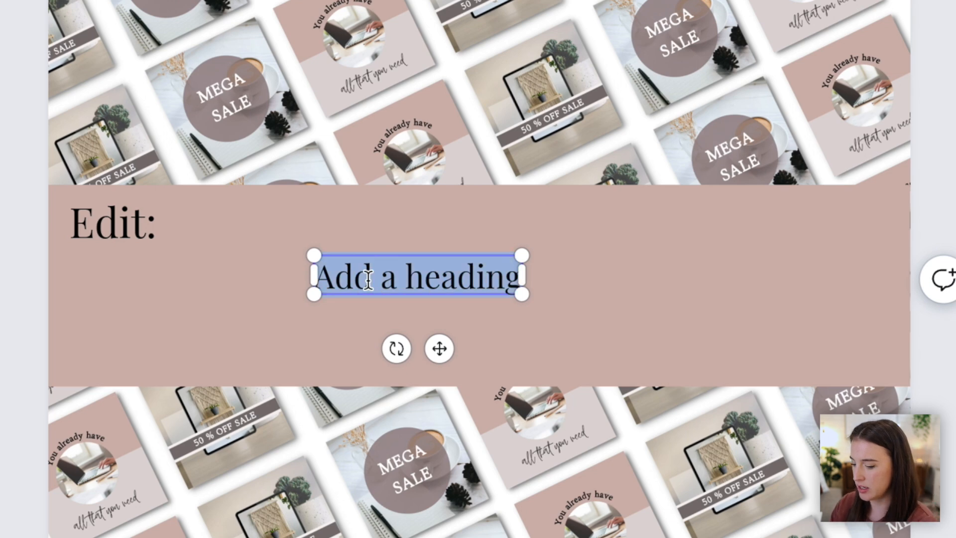
text(text, font)
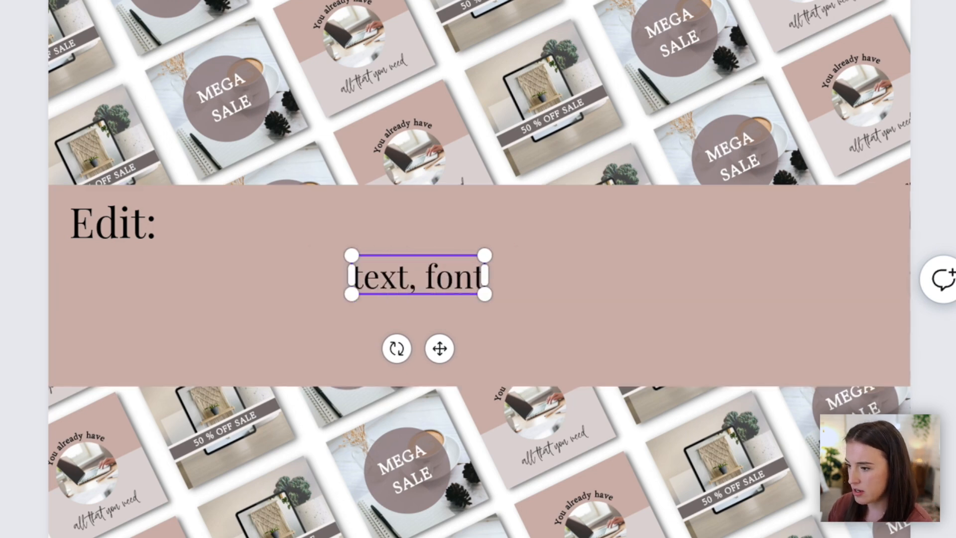
text(s, colors, ima)
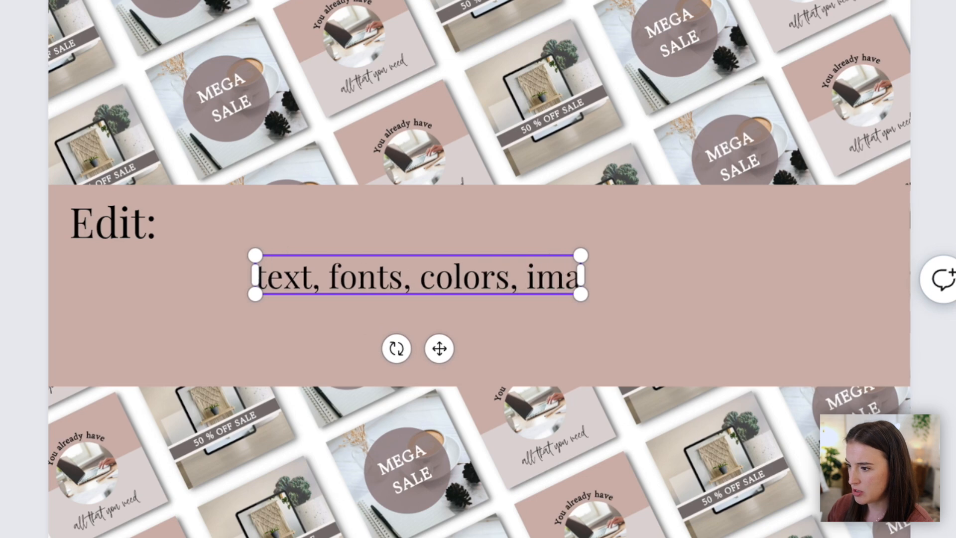
text(ges, delete,)
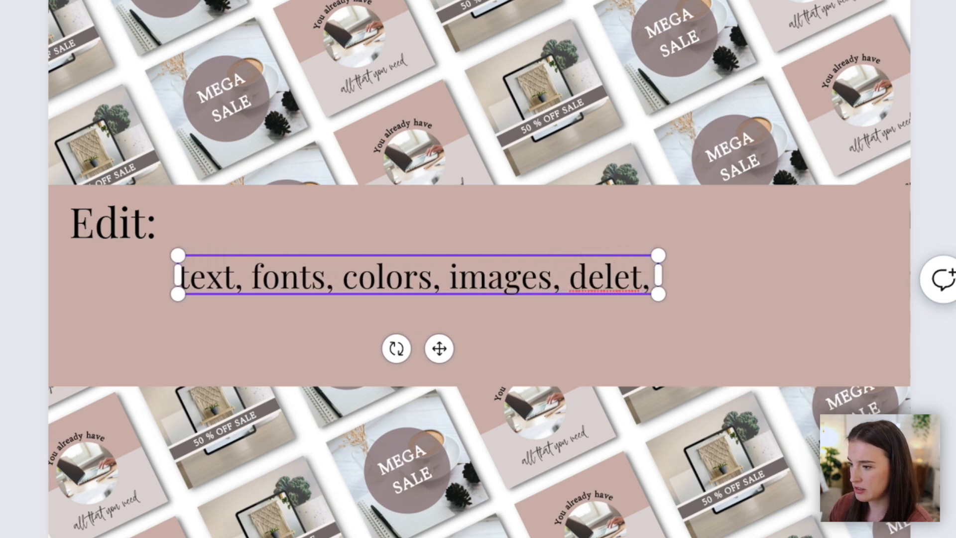
text( duplicate)
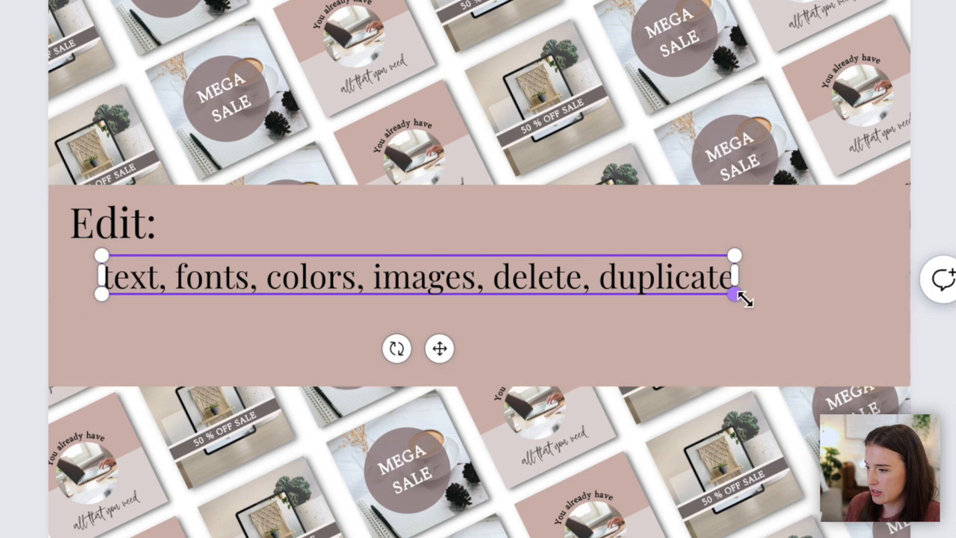
drag(738, 295, 878, 379)
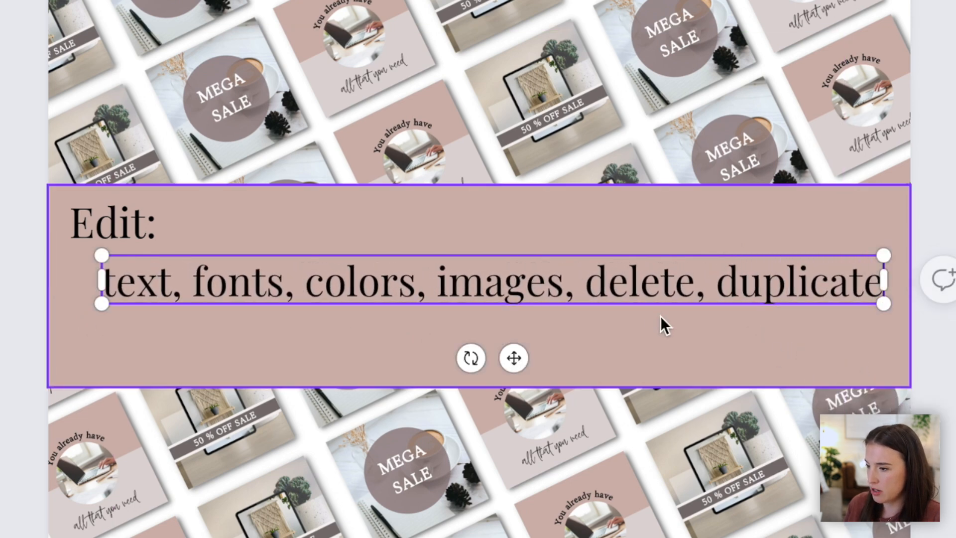
drag(518, 353, 506, 401)
- Change the "Edit:" heading to the handwritten script font and enlarge it to about 374 × 345 px
click(120, 219)
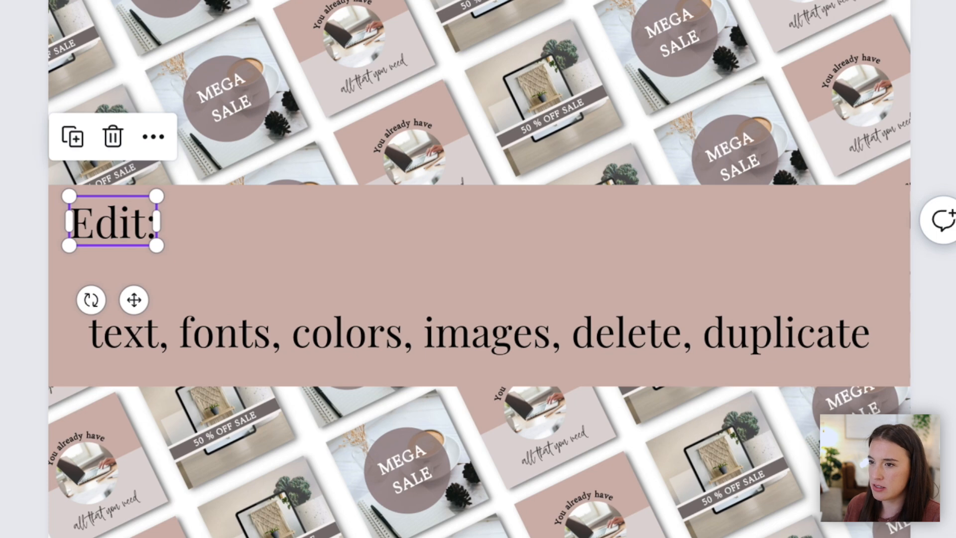
key(ctrl+b)
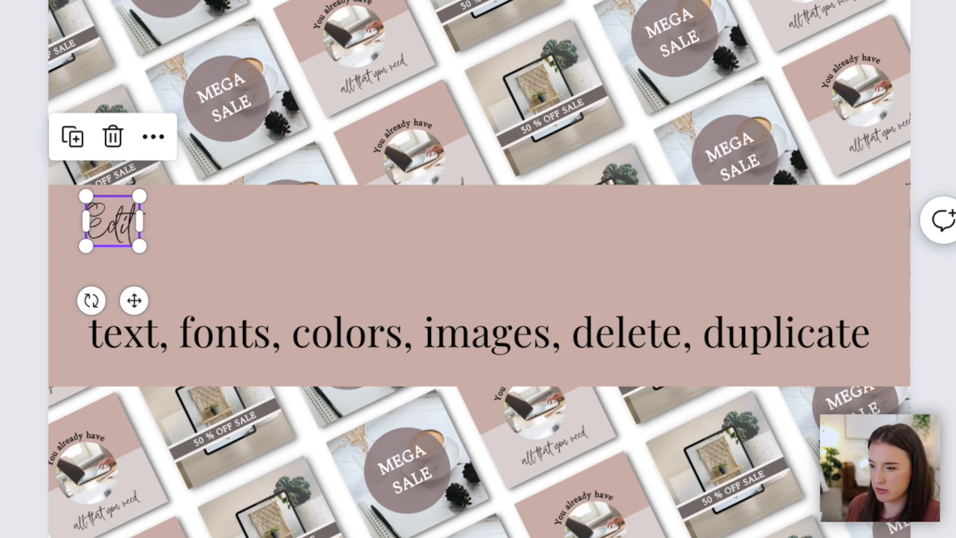
drag(141, 248, 206, 306)
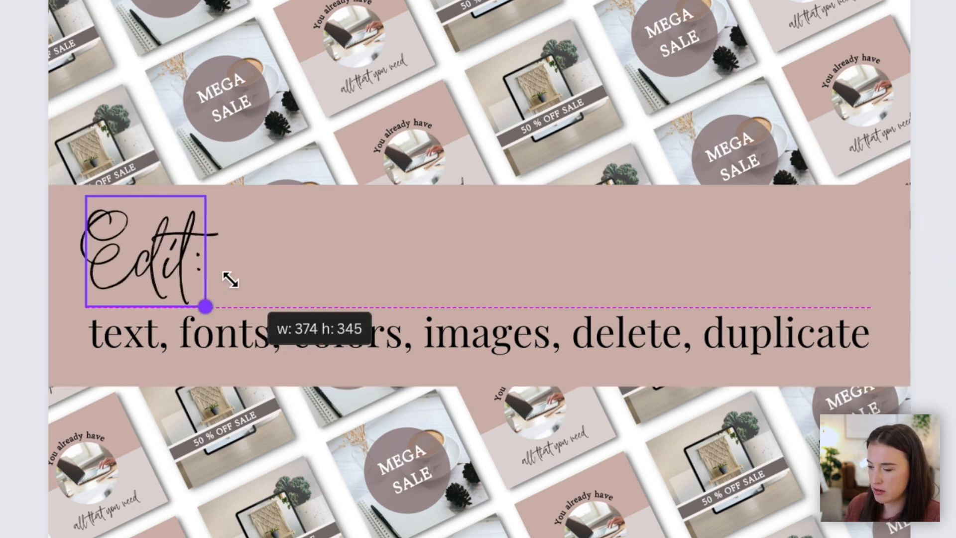
- Rewrite the script heading in lowercase as "edit:" and position it above the start of the text line
click(295, 235)
drag(168, 231, 169, 229)
drag(194, 267, 197, 264)
mouse_move(265, 279)
mouse_down()
mouse_move(277, 271)
mouse_move(282, 284)
mouse_move(271, 276)
mouse_up()
drag(357, 268, 335, 263)
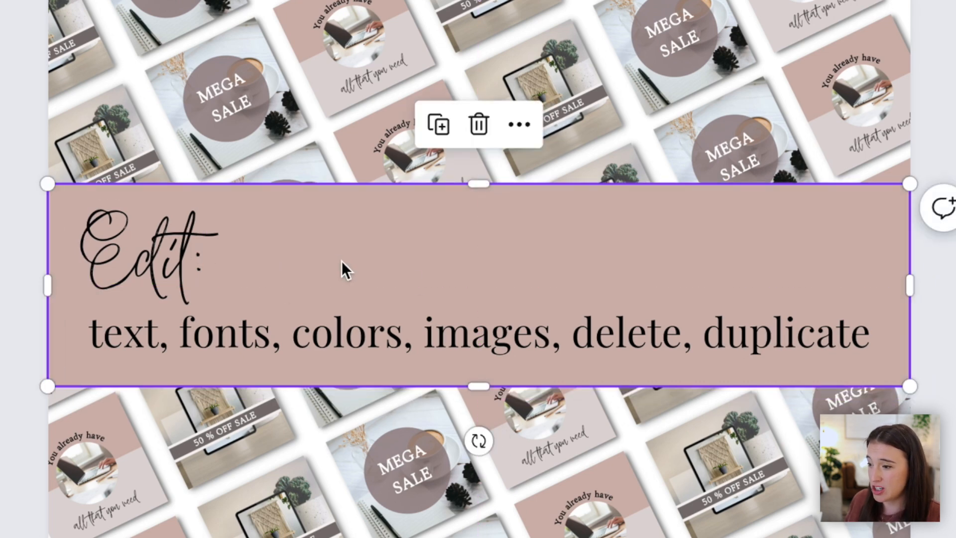
click(171, 252)
click(160, 251)
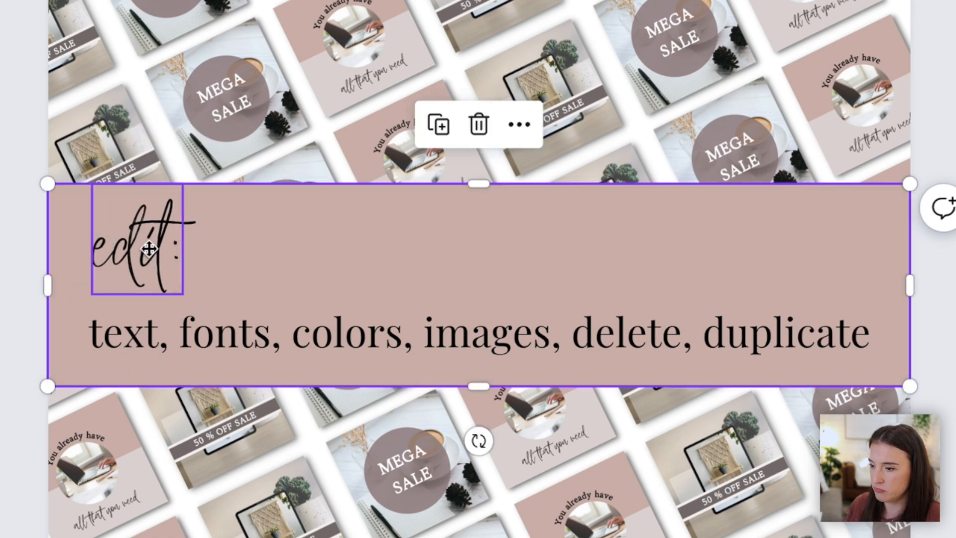
- Make the pink band on page 2 semi-transparent so the thumbnail grid shows through behind the text
click(730, 335)
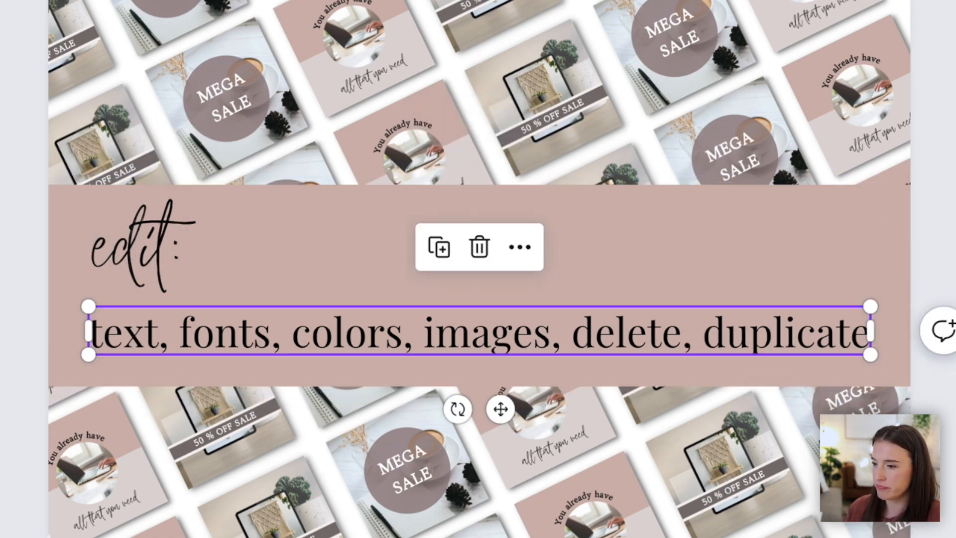
click(873, 236)
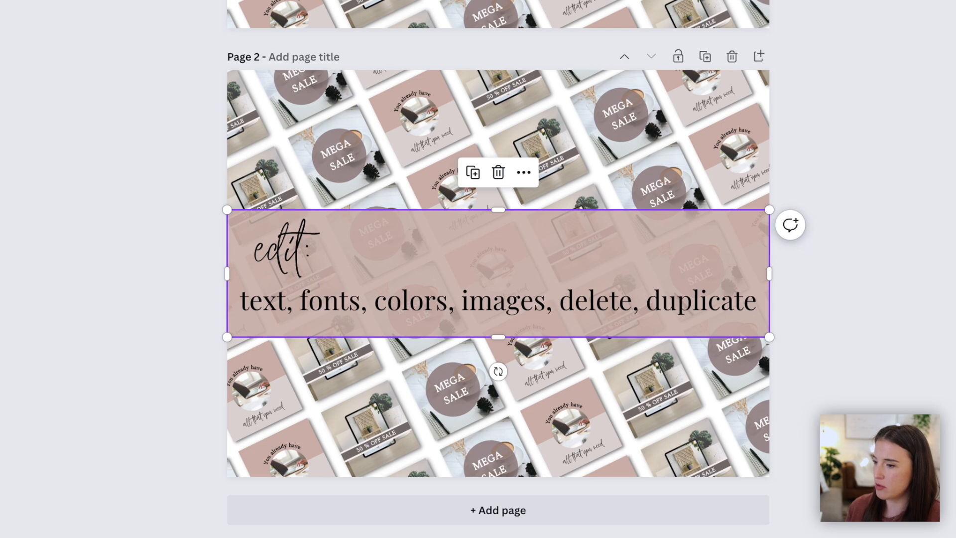
key(Escape)
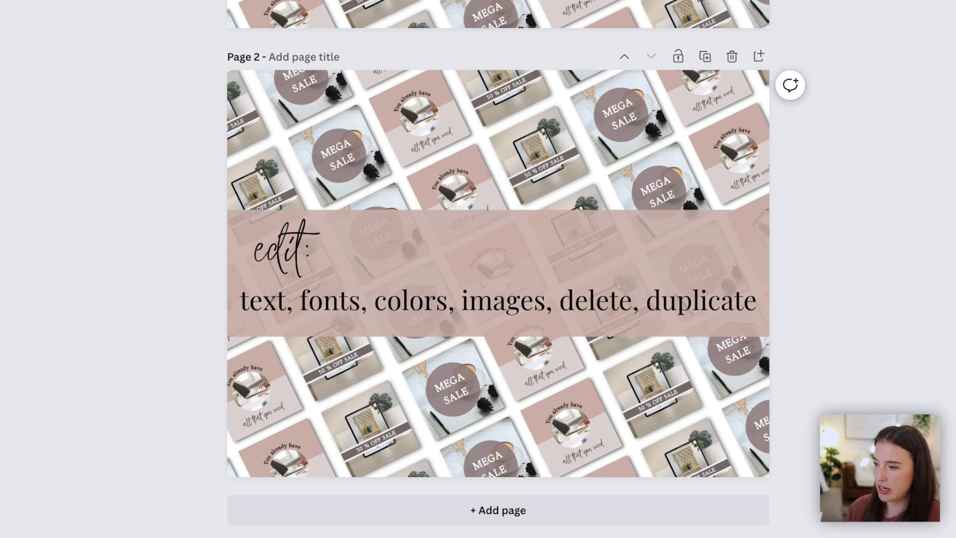
- Duplicate page 2 as page 3 and delete the band, both texts and the thumbnail grid from the copy
click(709, 141)
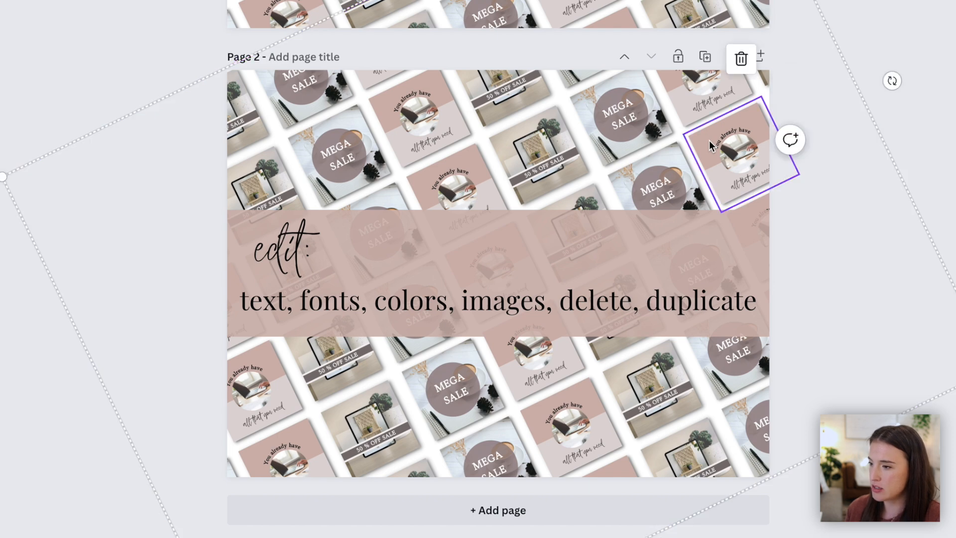
key(ctrl+d)
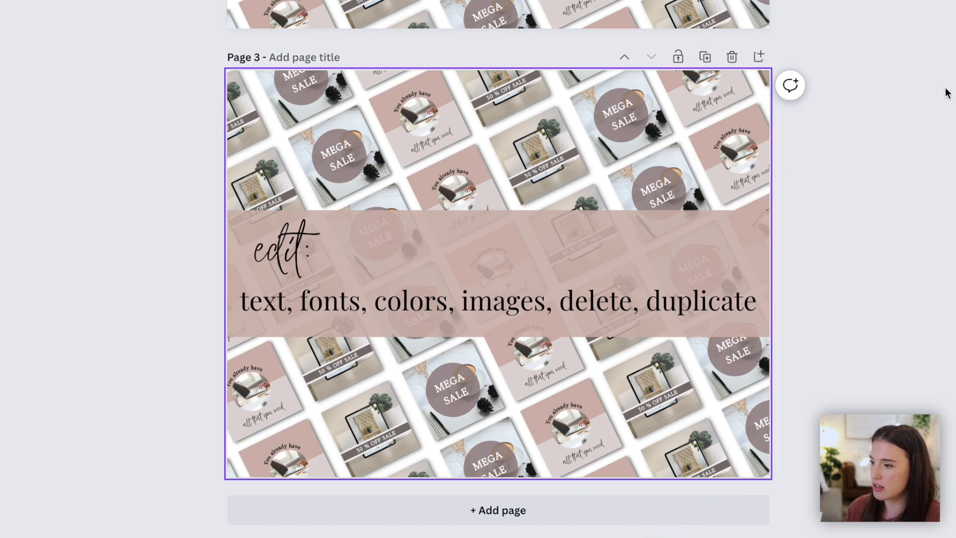
click(576, 196)
key(Delete)
click(531, 238)
key(Delete)
click(413, 301)
key(Delete)
key(Delete)
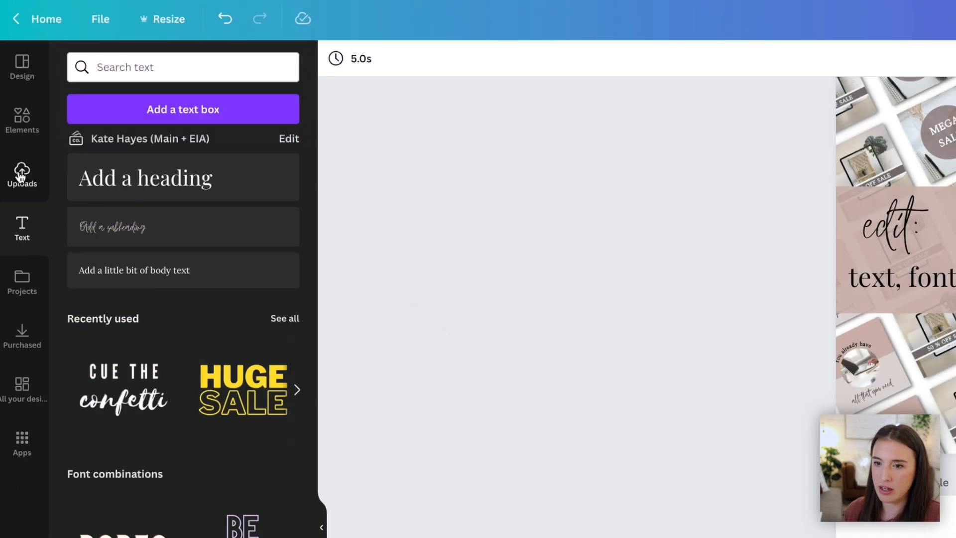
- Add the uploaded vertical MEGA SALE image to page 3, shrink it into the upper-left corner and give it a drop shadow
click(9, 97)
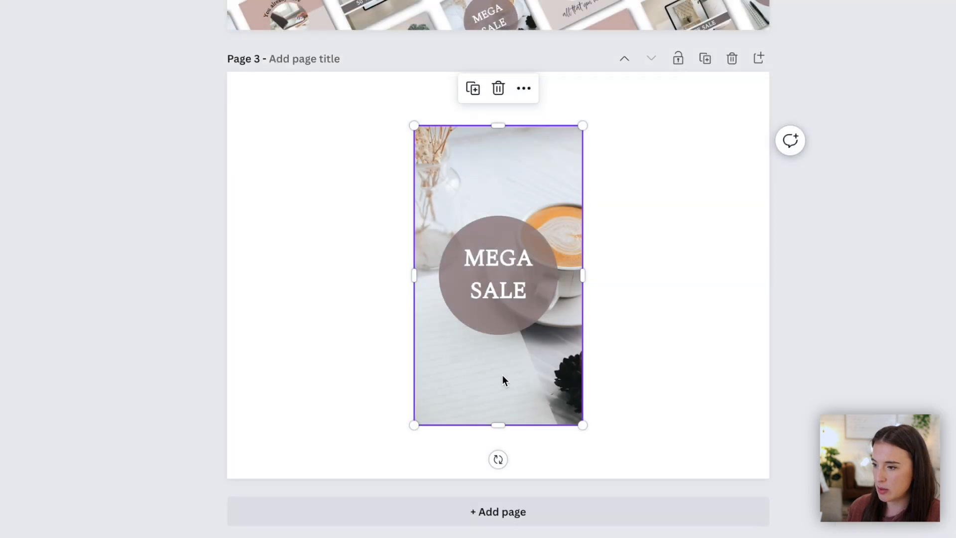
drag(503, 381, 346, 331)
drag(402, 388, 291, 208)
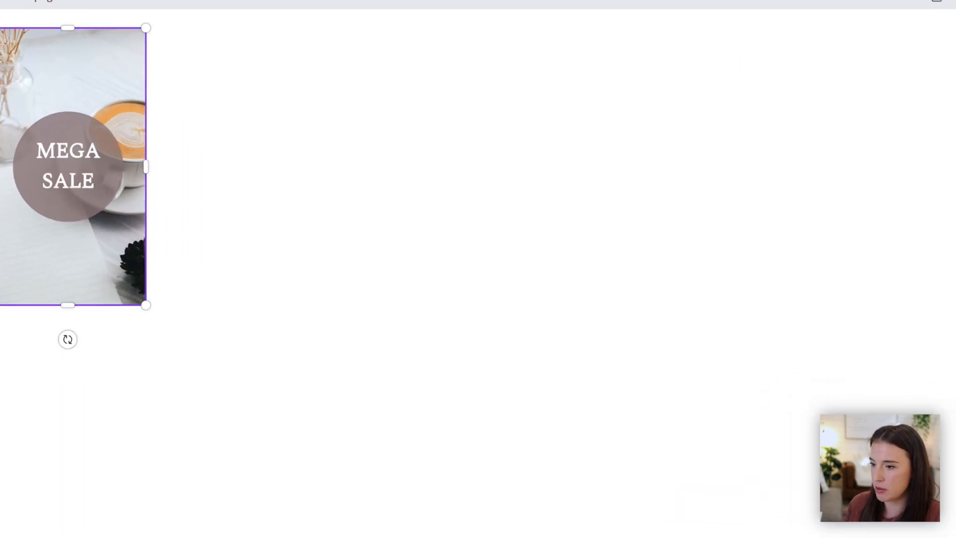
drag(189, 280, 185, 274)
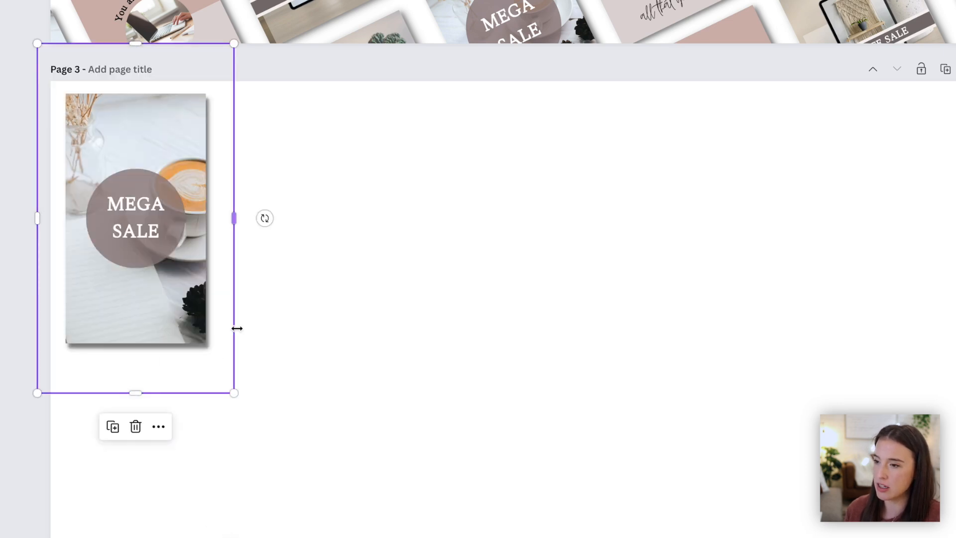
click(333, 328)
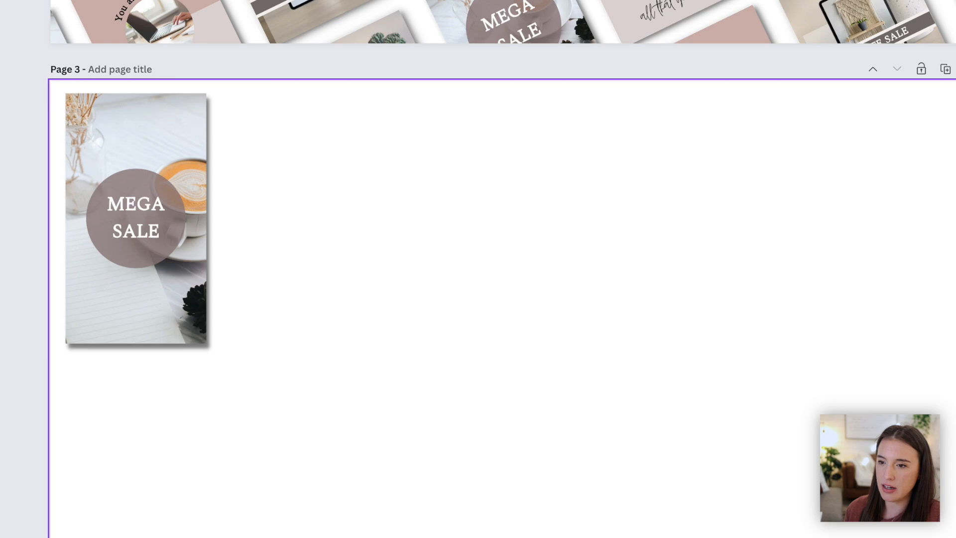
- Add the uploaded vertical 50 % OFF SALE image, give it a drop shadow and place it beside the MEGA SALE image
click(1, 279)
drag(622, 536, 471, 459)
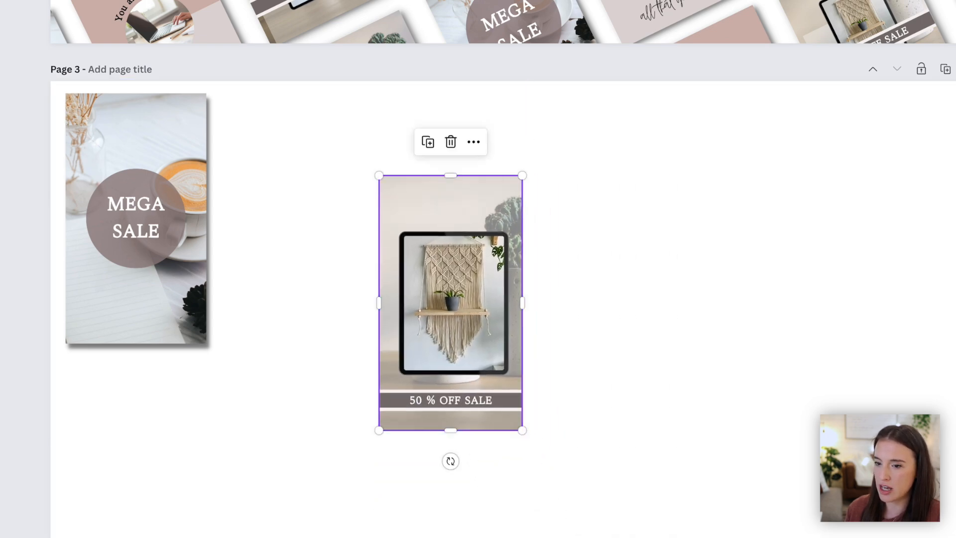
drag(545, 387, 356, 316)
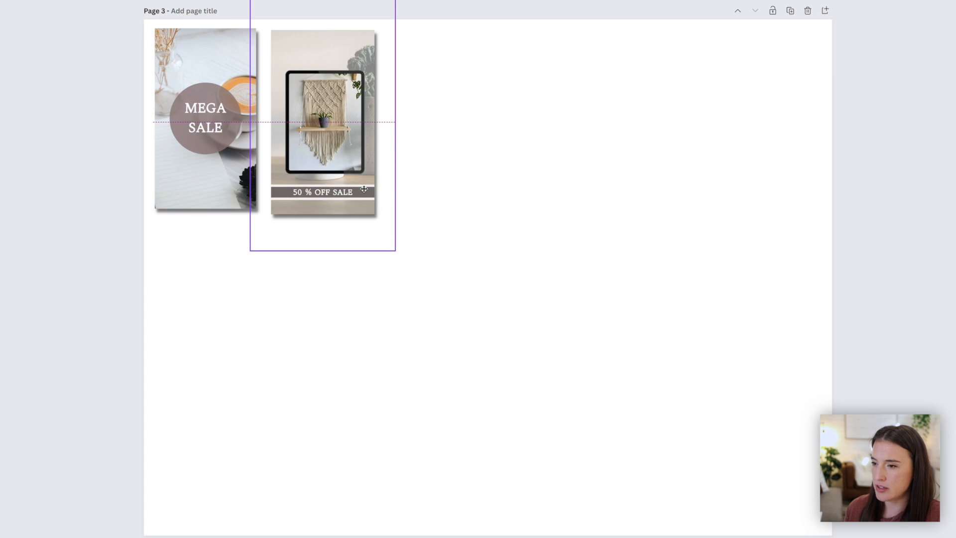
- Move the 50 % OFF SALE image beneath MEGA SALE and enlarge both to matching widths so they fill the page height
drag(364, 189, 249, 494)
drag(282, 296, 309, 262)
click(260, 213)
drag(262, 216, 289, 269)
click(274, 311)
drag(277, 303, 295, 277)
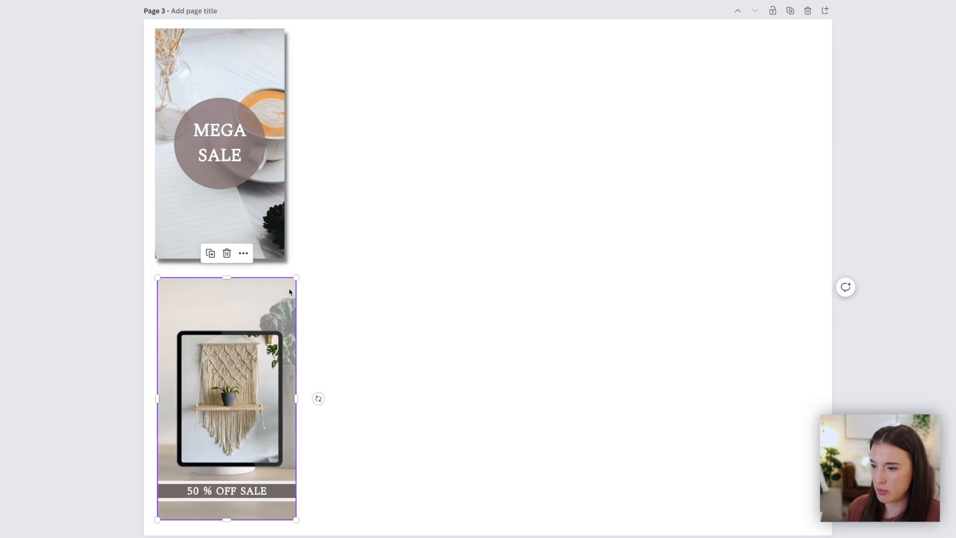
drag(259, 200, 259, 200)
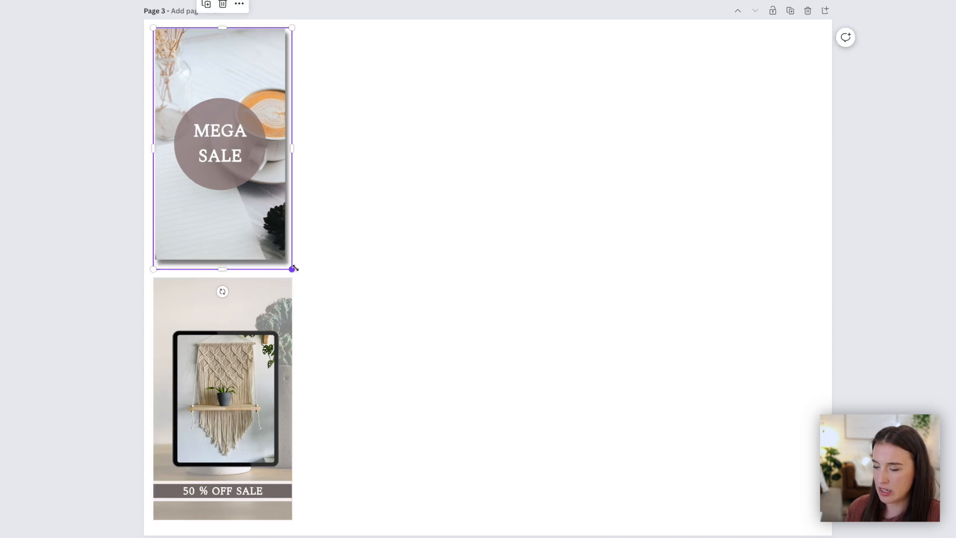
- Reapply the drop shadow to the 50 % OFF SALE image and slightly enlarge the MEGA SALE image above it
click(242, 380)
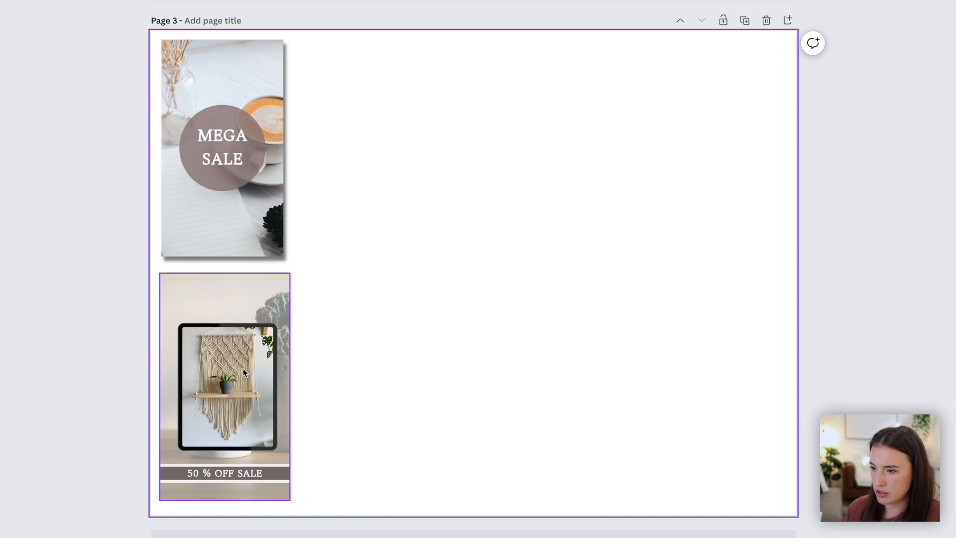
click(391, 334)
click(180, 302)
click(391, 334)
click(269, 226)
drag(290, 266, 297, 269)
click(318, 296)
- Add the pink "You already have all that you need" story at matching size, shadowed and vertically centred as the second column's middle image
scroll(317, 296, up, 1)
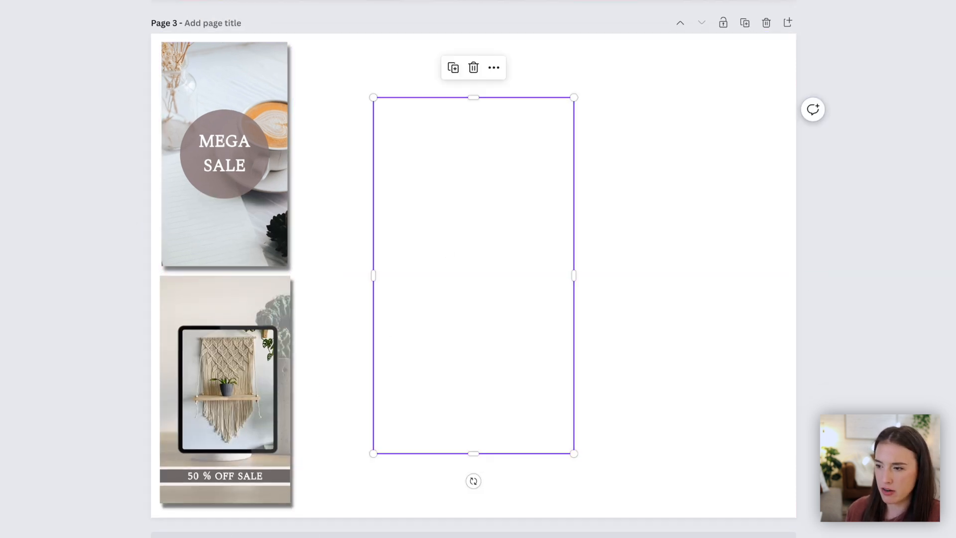
drag(573, 454, 470, 373)
drag(447, 288, 241, 238)
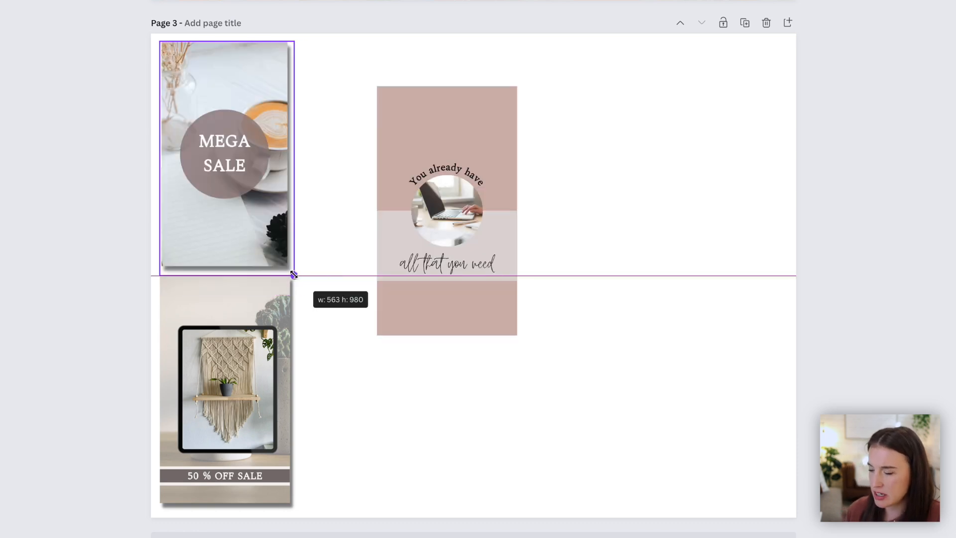
drag(293, 275, 293, 274)
drag(509, 244, 457, 291)
drag(462, 382, 459, 373)
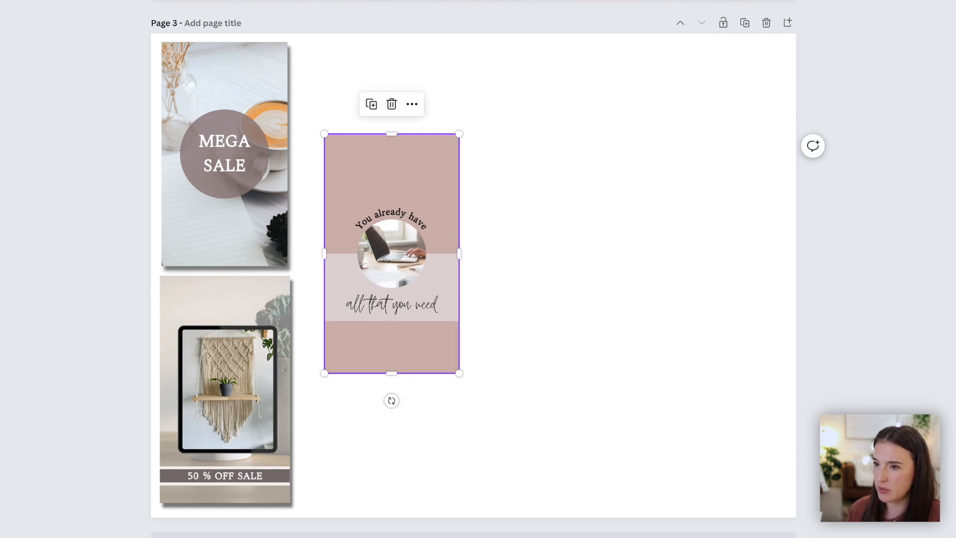
drag(405, 283, 385, 305)
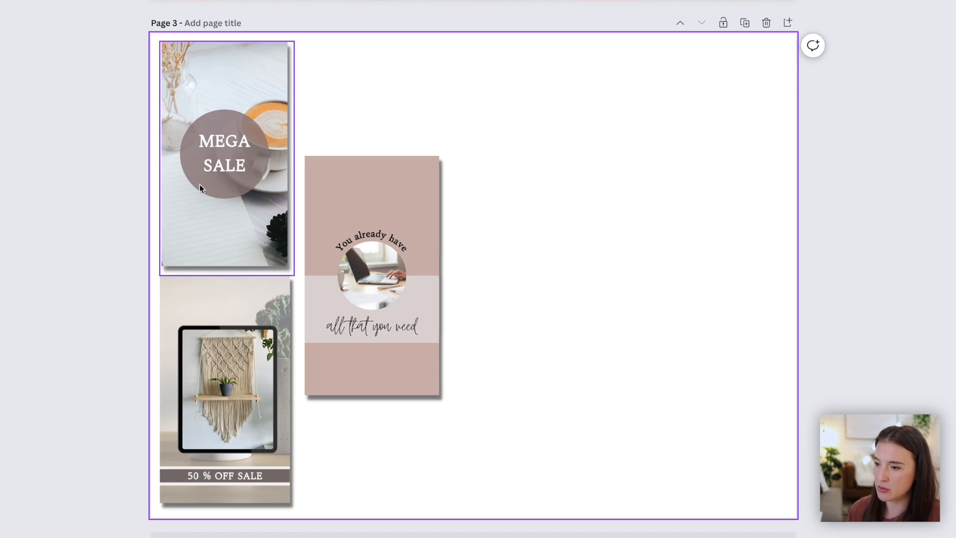
- Duplicate the MEGA SALE image twice and place the copies above and below the pink story, running off the page edges
click(261, 230)
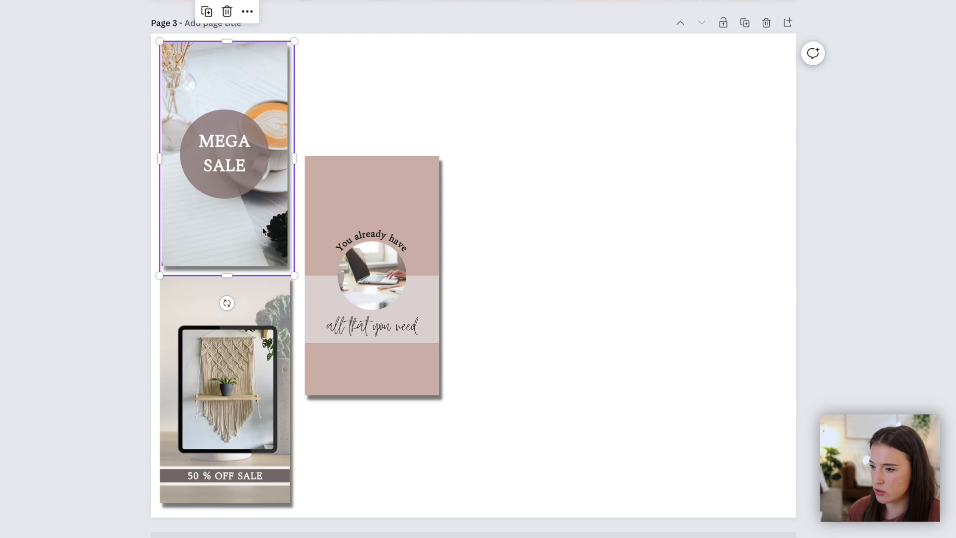
click(207, 15)
drag(255, 191, 394, 57)
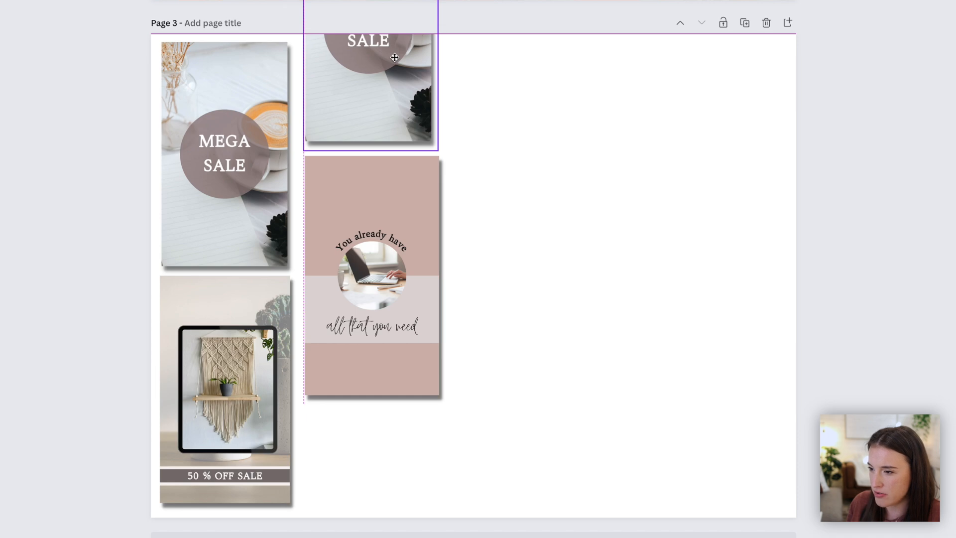
drag(394, 60, 402, 536)
key(ctrl+d)
- Build the third column with a copy of the 50 % OFF SALE image above a copy of the pink story
click(224, 336)
key(ctrl+d)
drag(225, 336, 505, 102)
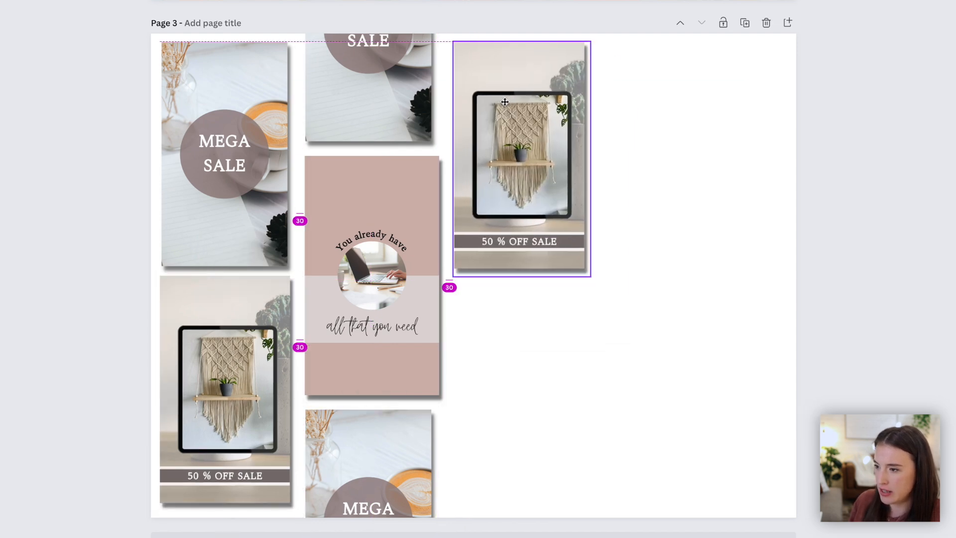
click(409, 181)
key(ctrl+d)
drag(409, 182, 532, 402)
- Build the fourth column from copies: pink story at the top, MEGA SALE in the middle and 50 % OFF SALE at the bottom
click(368, 448)
key(ctrl+d)
drag(369, 448, 661, 198)
click(535, 151)
key(ctrl+d)
drag(535, 151, 683, 510)
click(529, 448)
key(ctrl+d)
drag(529, 448, 670, 77)
- Build the cropped fifth column from copies: MEGA SALE at the top, 50 % OFF SALE in the middle and the pink story at the bottom
click(673, 419)
key(ctrl+d)
drag(672, 420, 798, 189)
scroll(798, 189, down, 1)
click(555, 333)
key(ctrl+d)
drag(555, 333, 802, 440)
click(663, 271)
key(ctrl+d)
drag(663, 271, 808, 33)
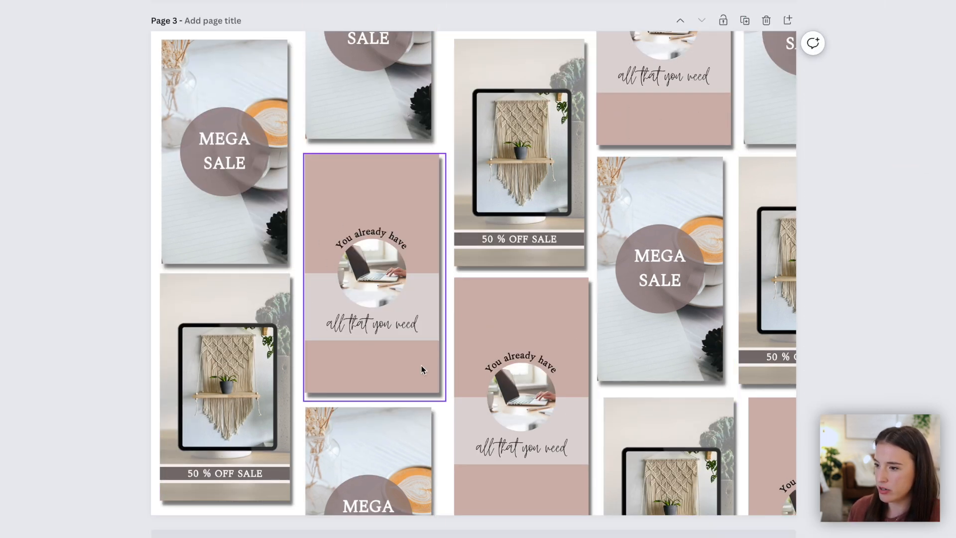
- Open the design's download settings and its file type choices
scroll(897, 256, up, 2)
scroll(896, 256, up, 2)
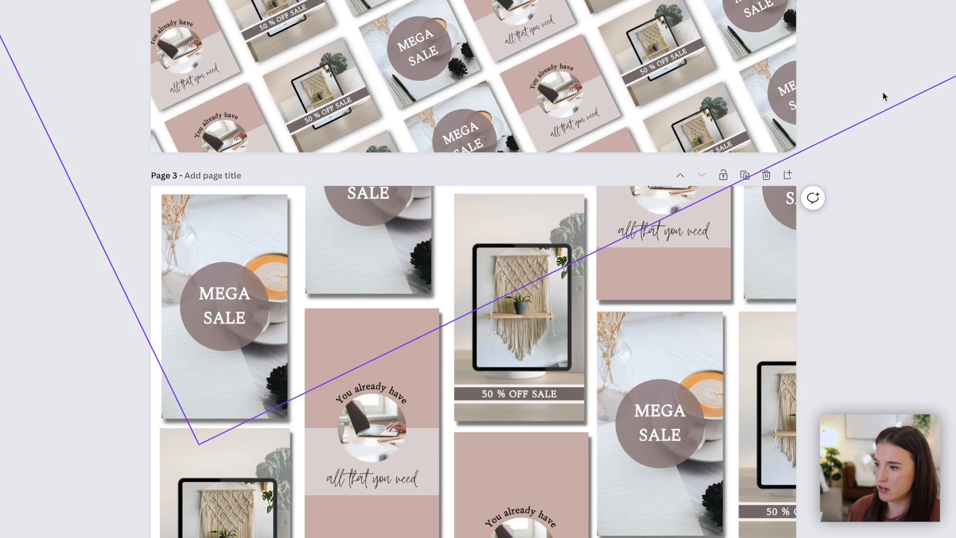
scroll(404, 301, down, 4)
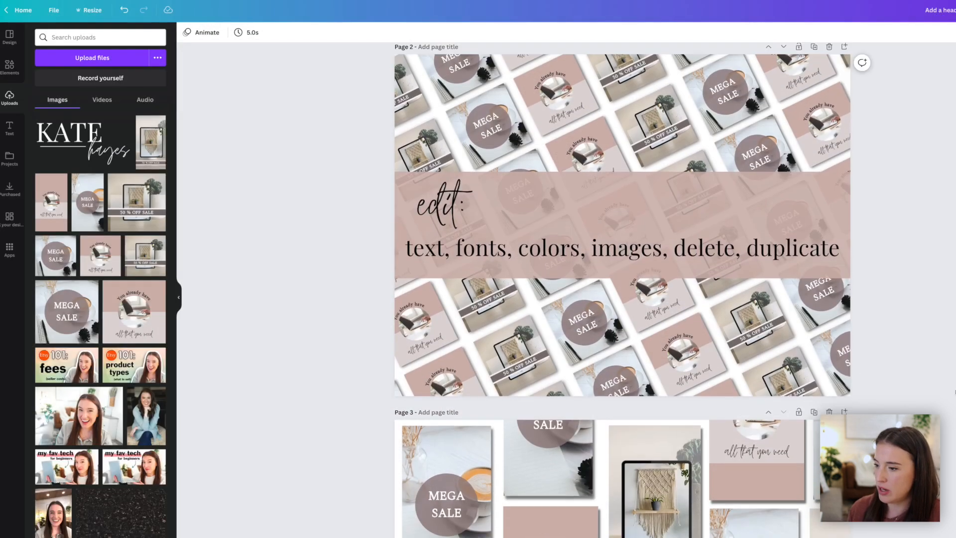
scroll(622, 289, up, 10)
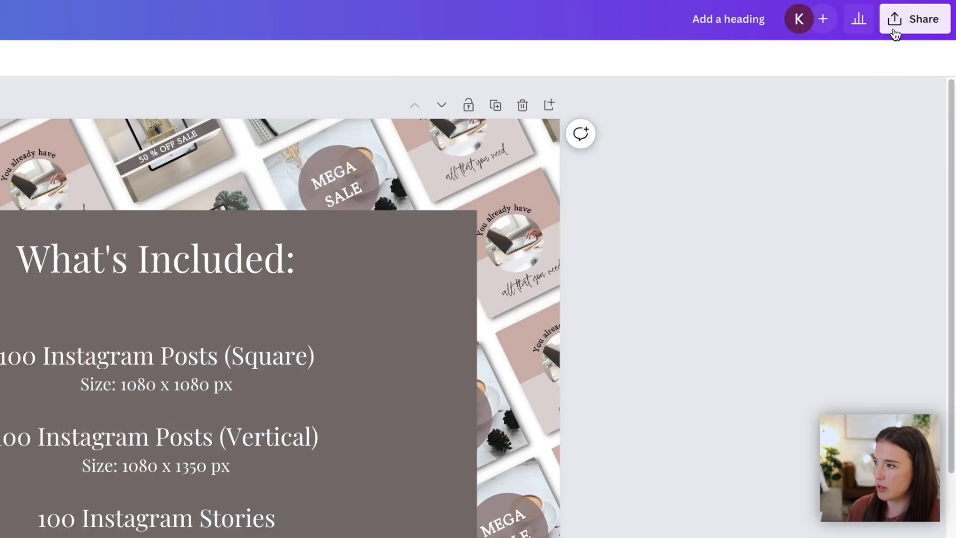
click(916, 21)
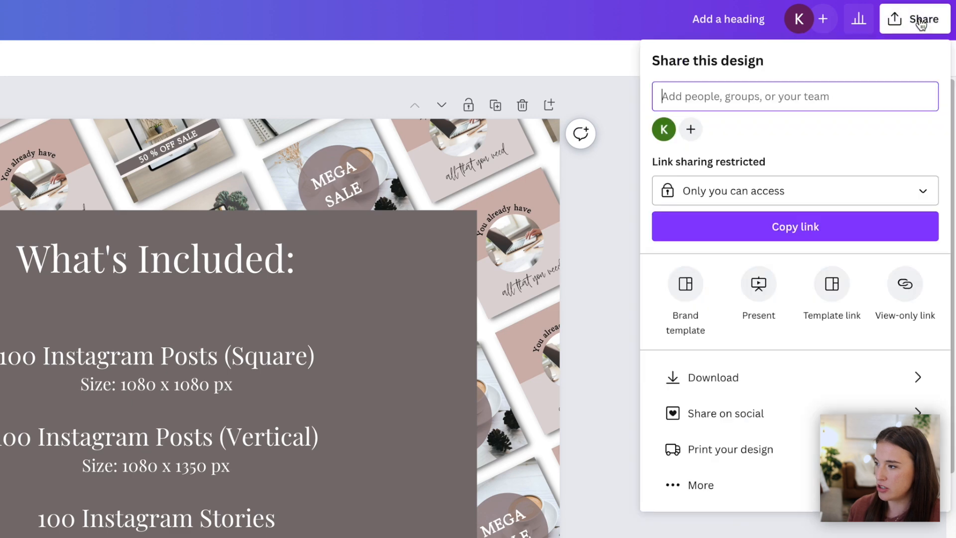
click(751, 388)
click(696, 136)
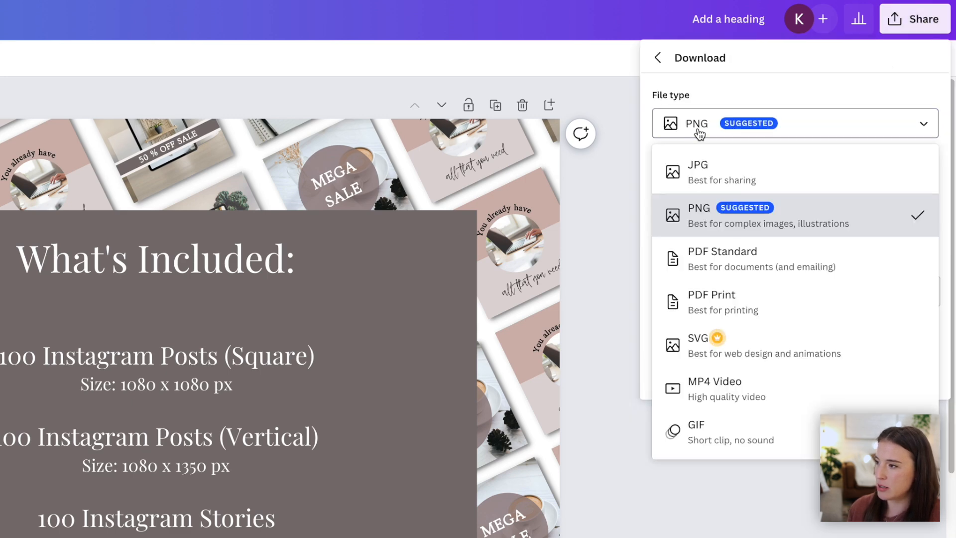